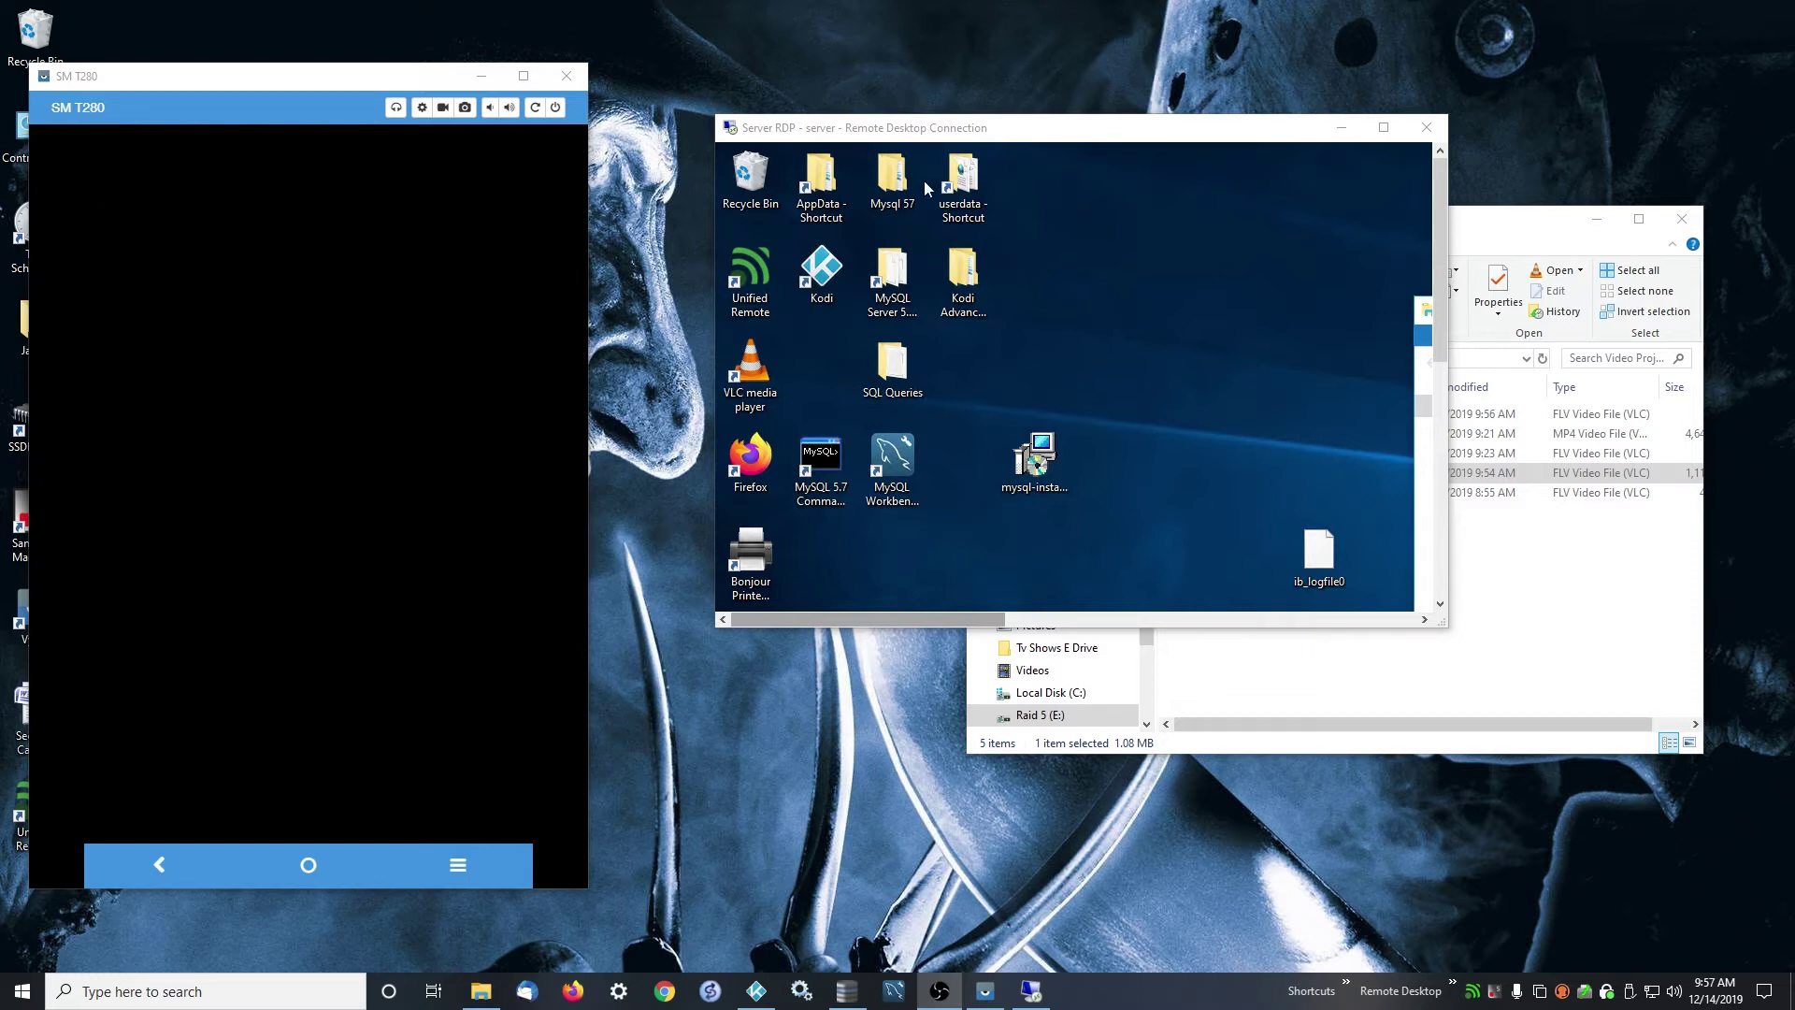
# - Show the server's remote desktop session full screen and reposition the SM T280 window to uncover the desktop shortcuts
pyautogui.doubleClick(953, 130)
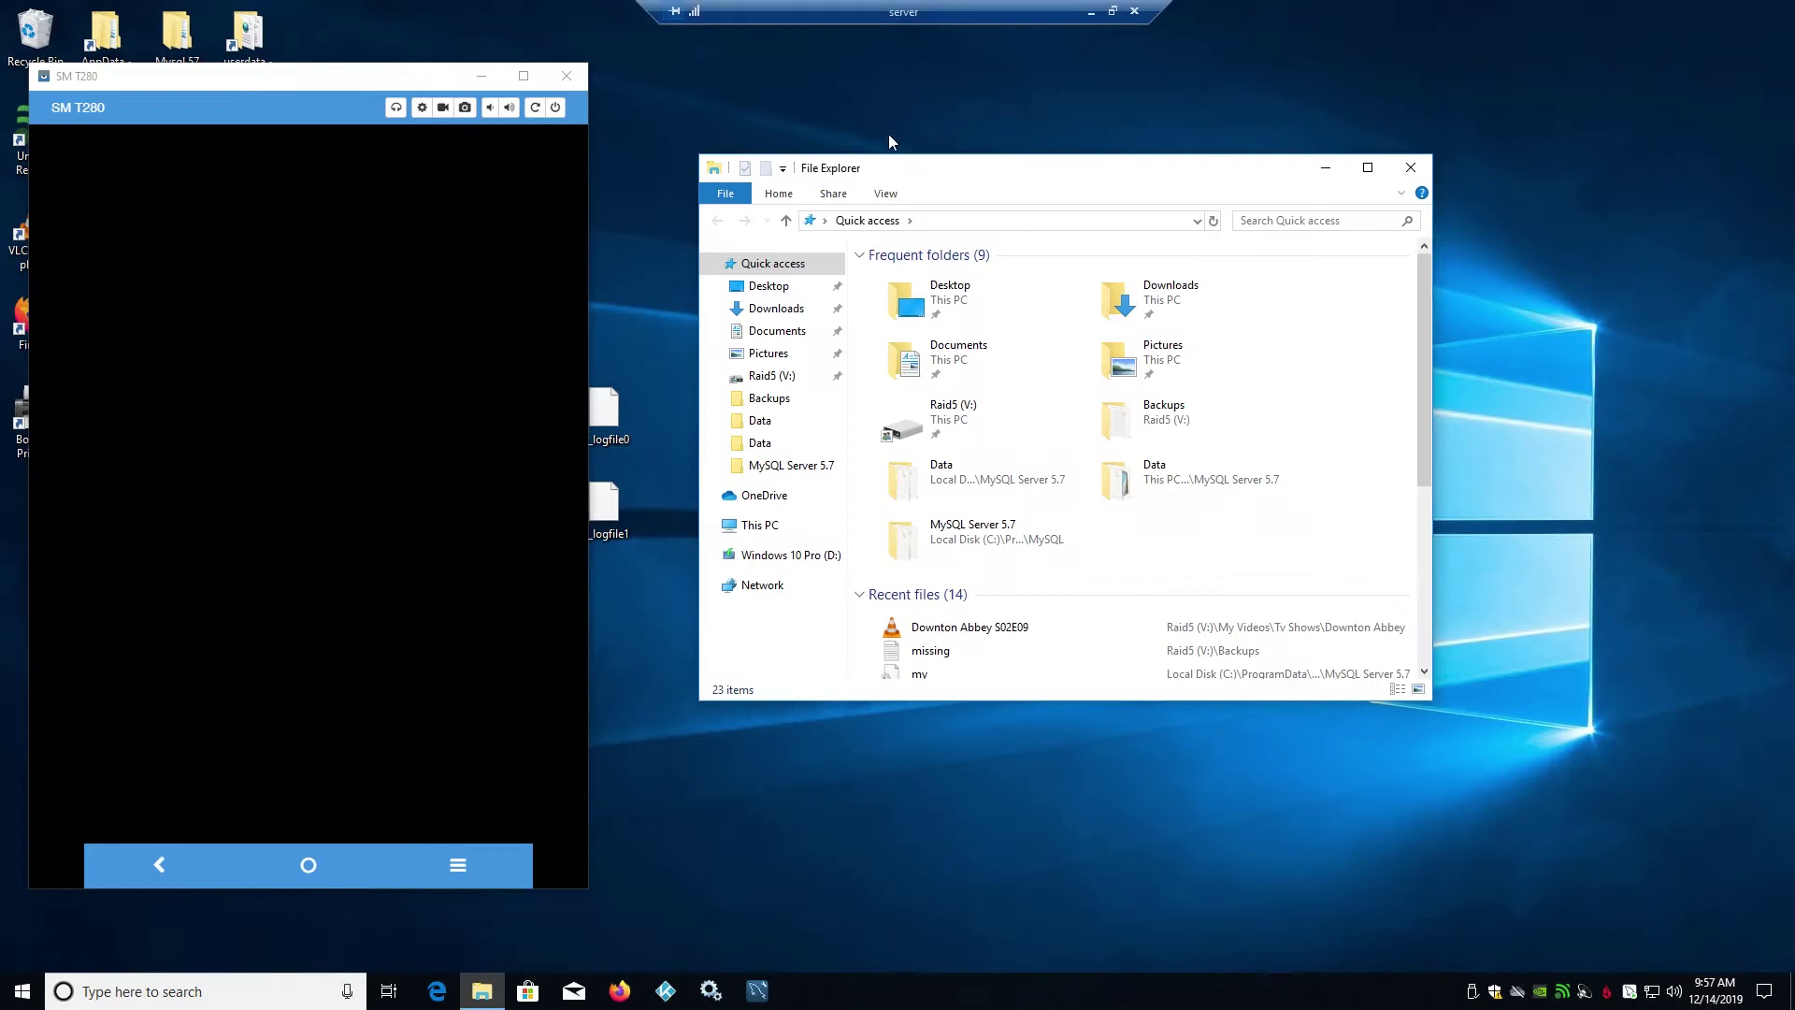
pyautogui.moveTo(415, 75); pyautogui.dragTo(344, 98)
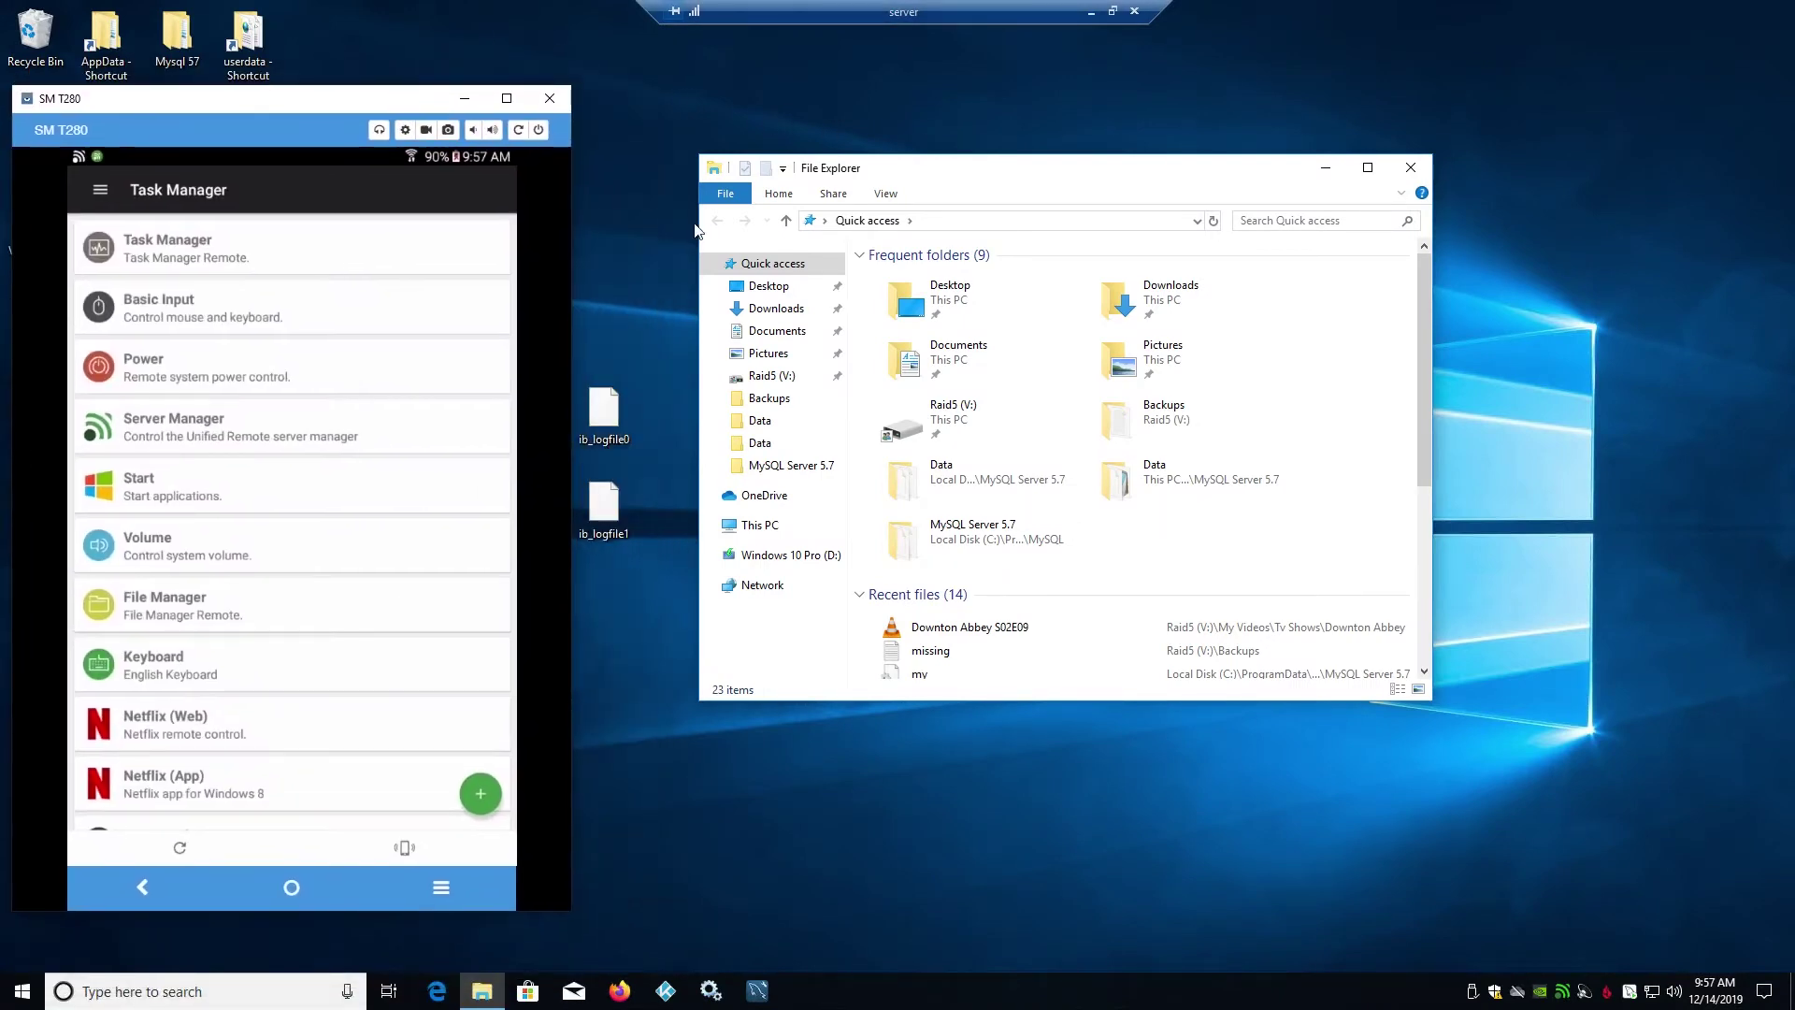
pyautogui.moveTo(239, 114); pyautogui.dragTo(394, 114)
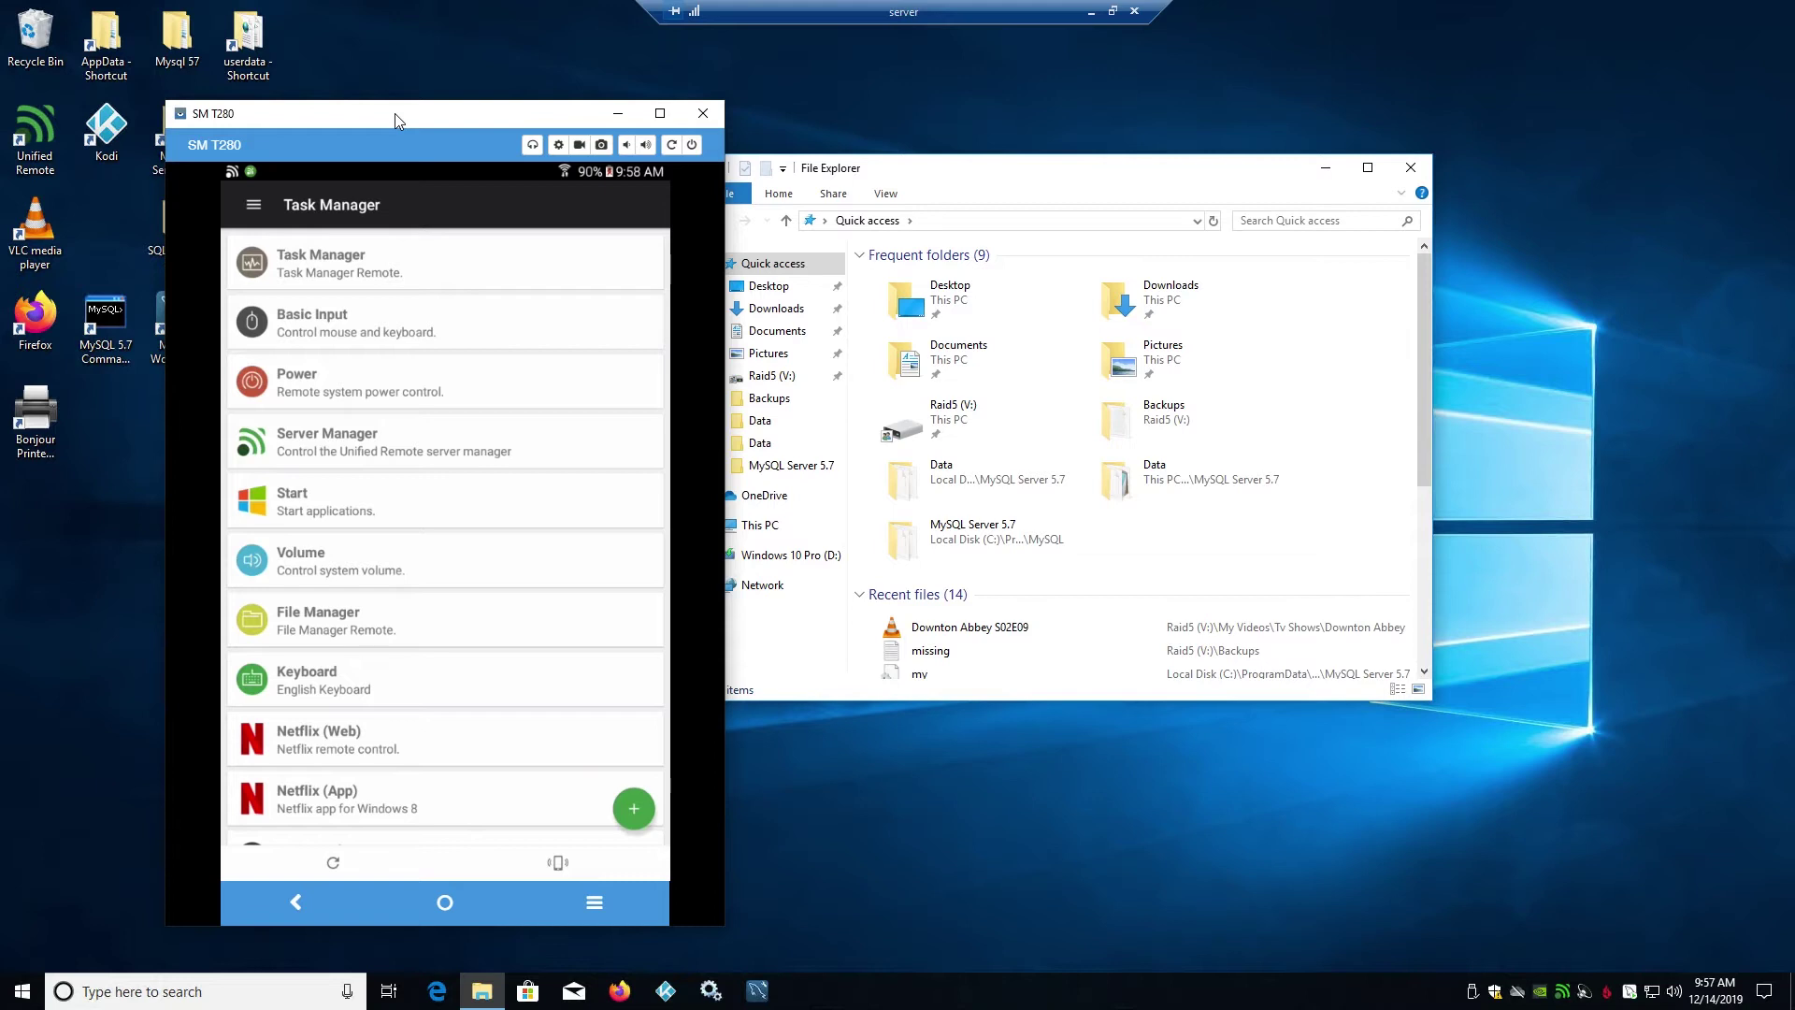
pyautogui.moveTo(276, 117); pyautogui.dragTo(358, 107)
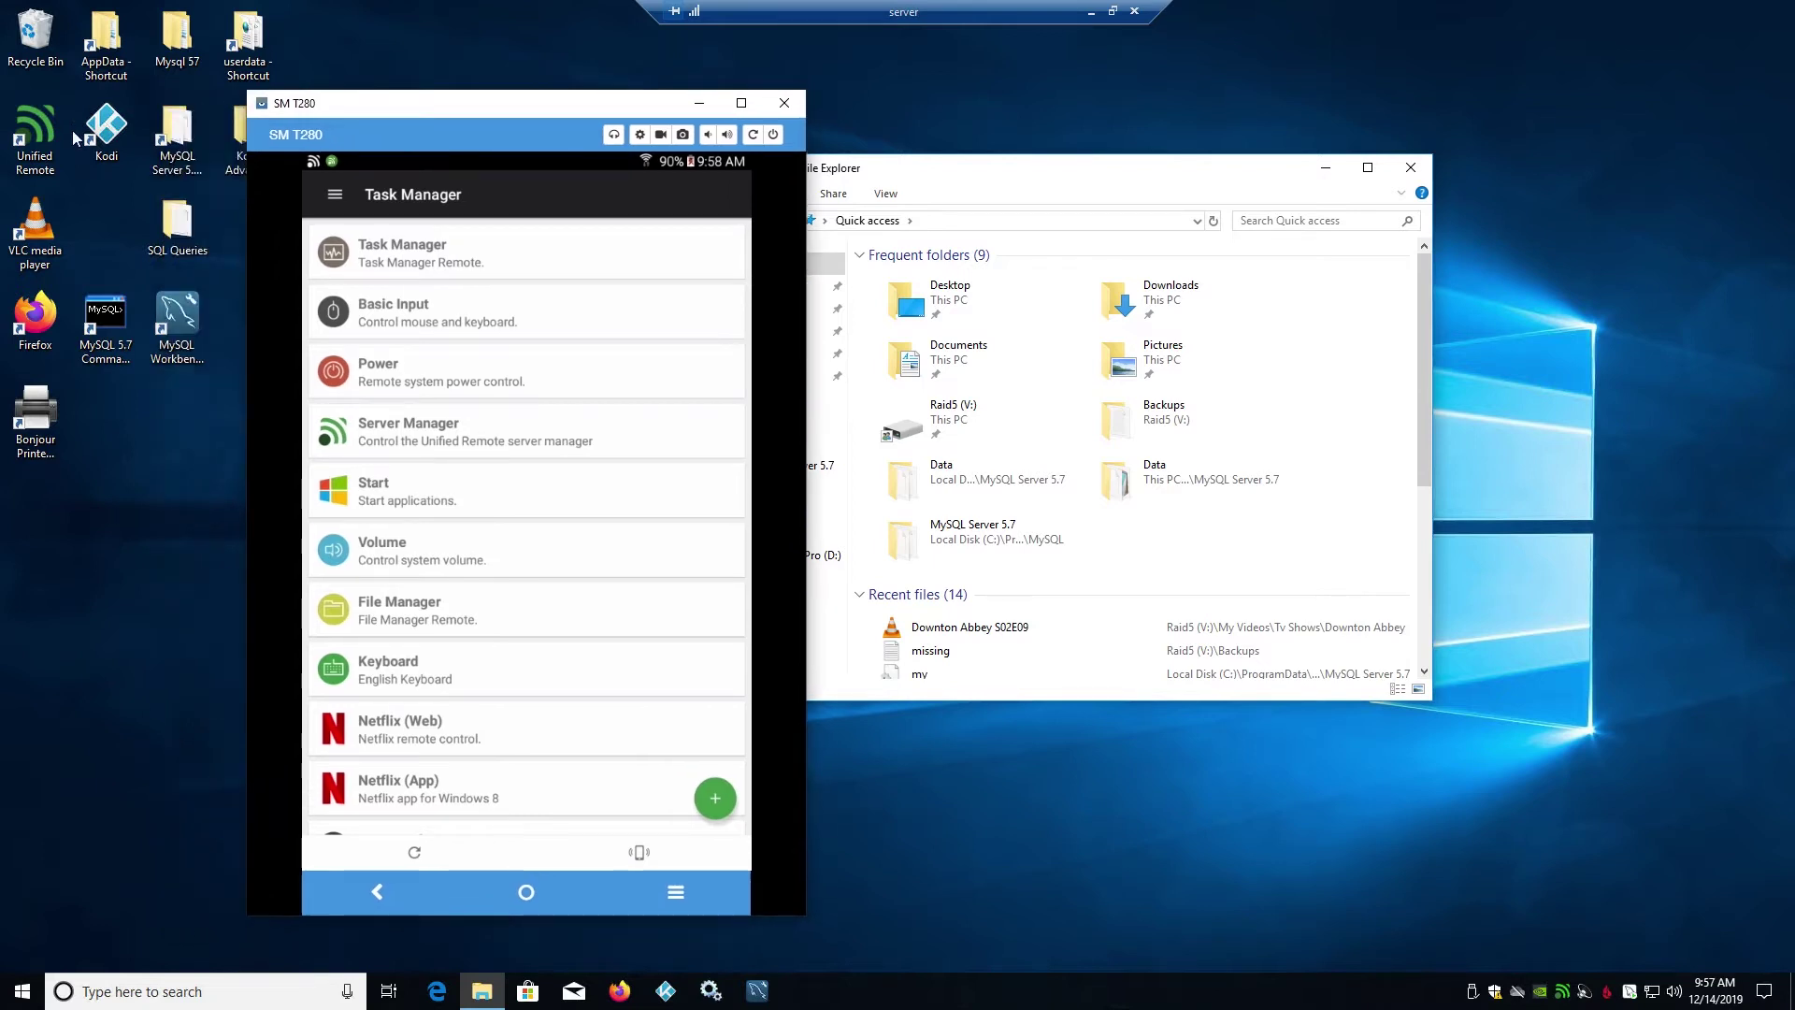
pyautogui.moveTo(468, 112)
pyautogui.mouseDown()
pyautogui.moveTo(518, 120)
pyautogui.moveTo(501, 109)
pyautogui.mouseUp()
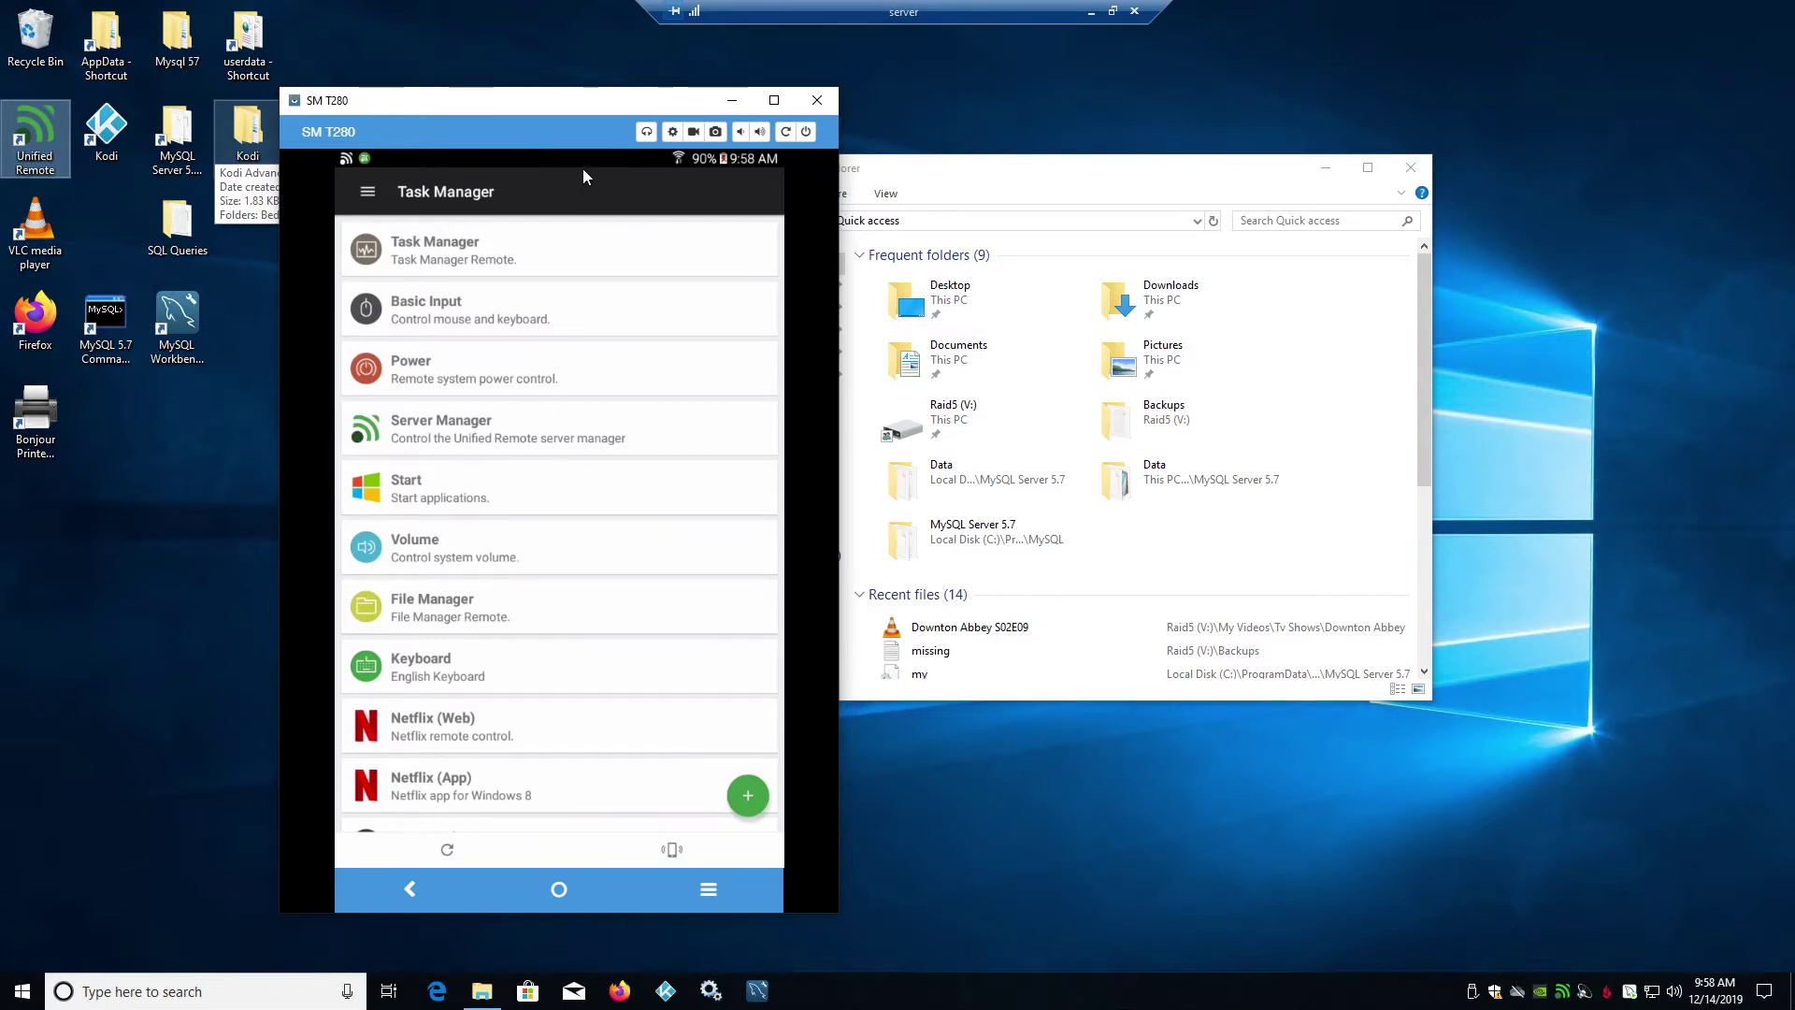
pyautogui.moveTo(363, 136); pyautogui.dragTo(442, 126)
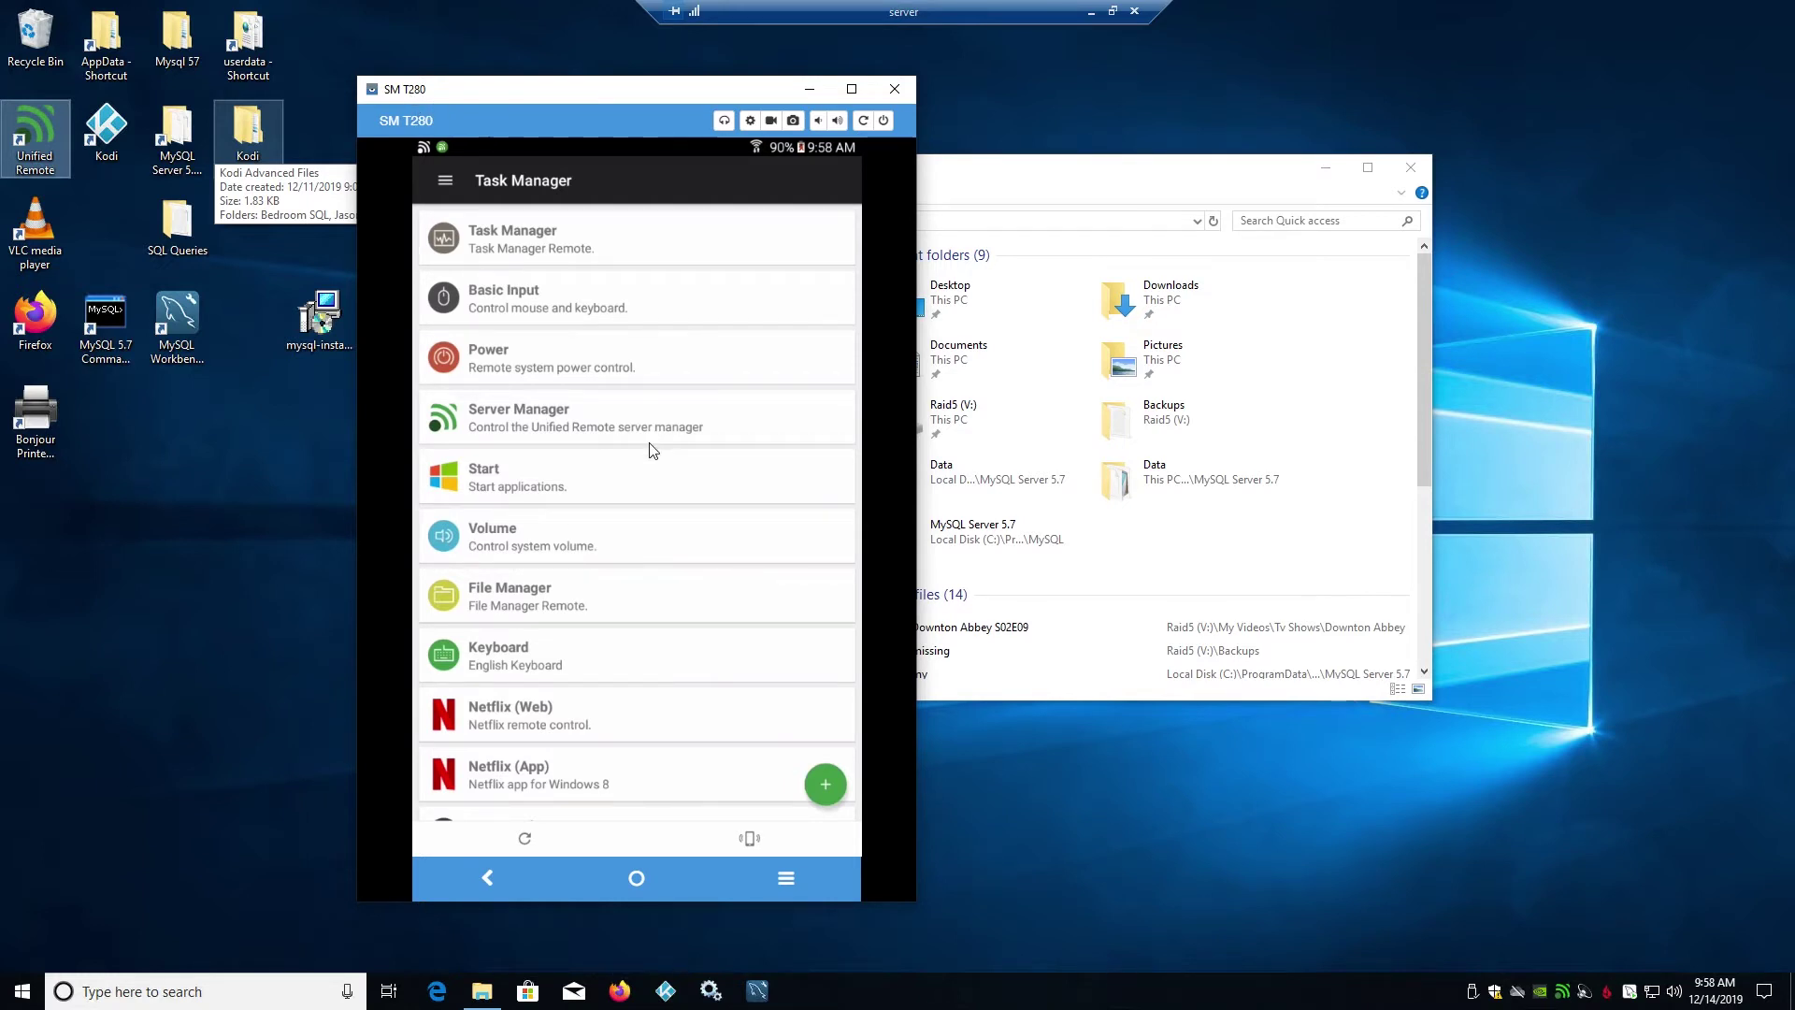
pyautogui.moveTo(707, 92); pyautogui.dragTo(536, 94)
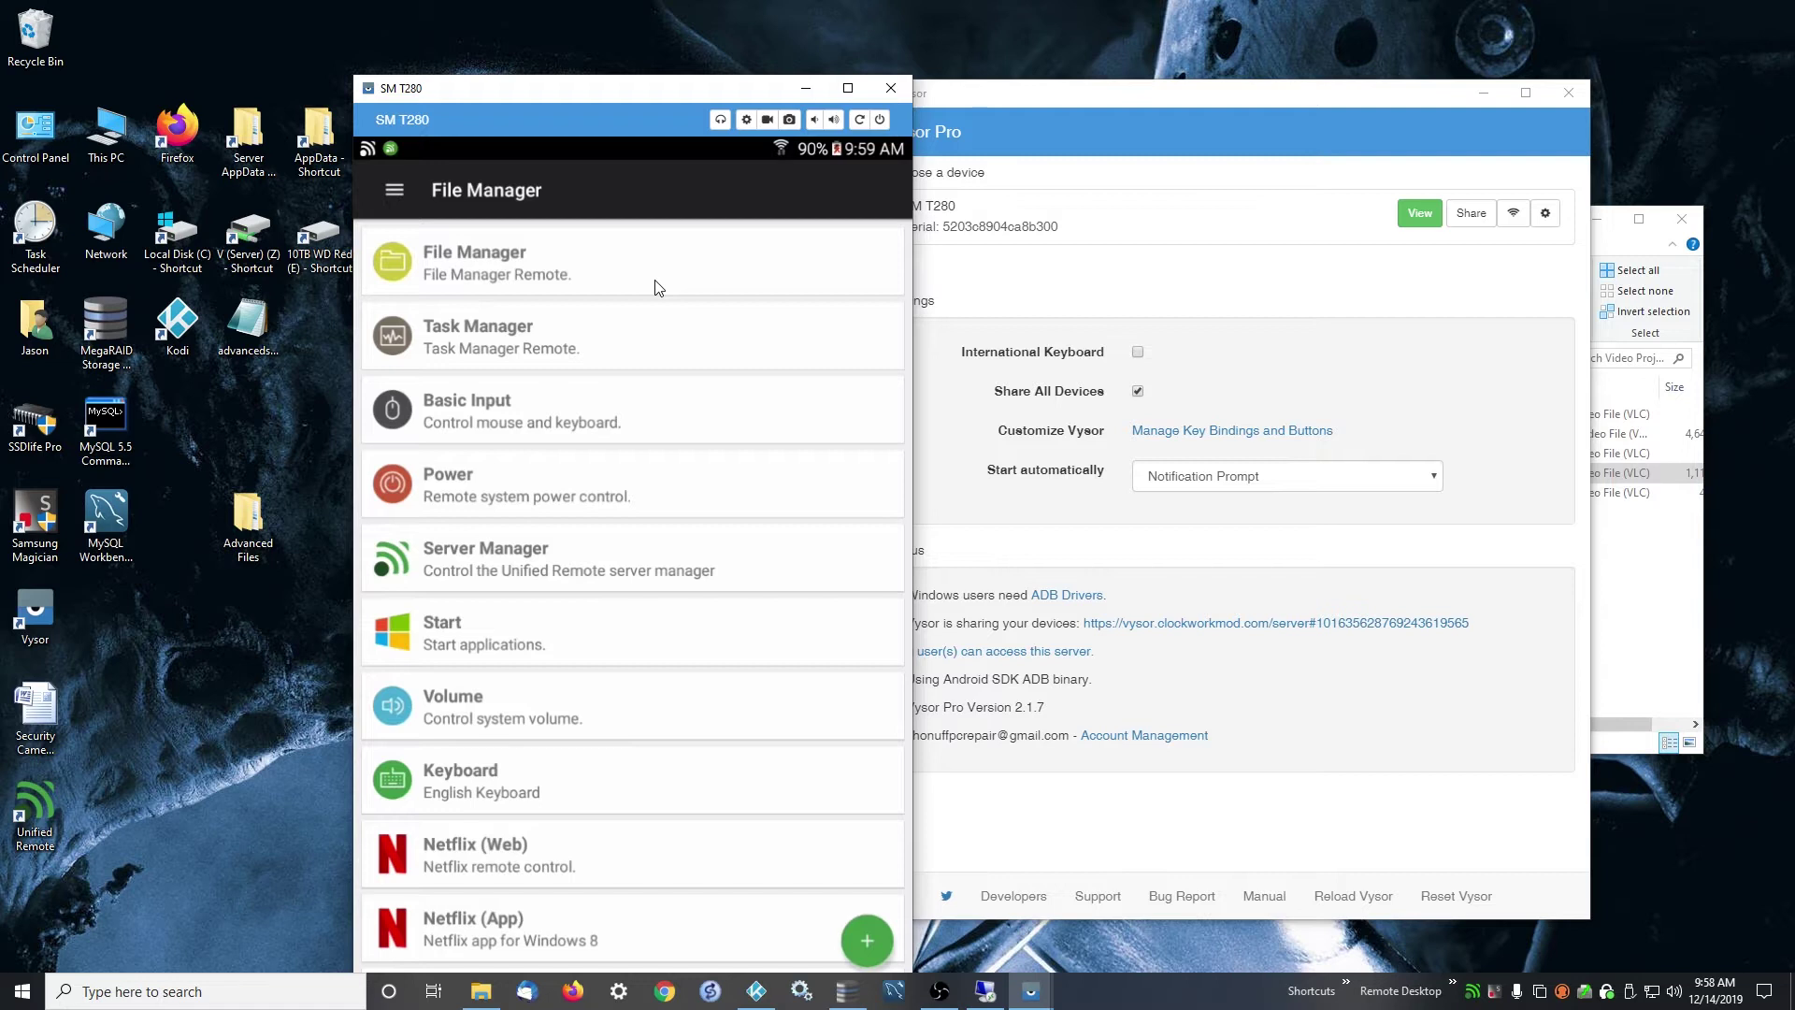
# - Move the Unified Remote desktop shortcut beside Vysor and the Advanced Files folder below the Kodi shortcut
pyautogui.moveTo(16, 829); pyautogui.dragTo(87, 636)
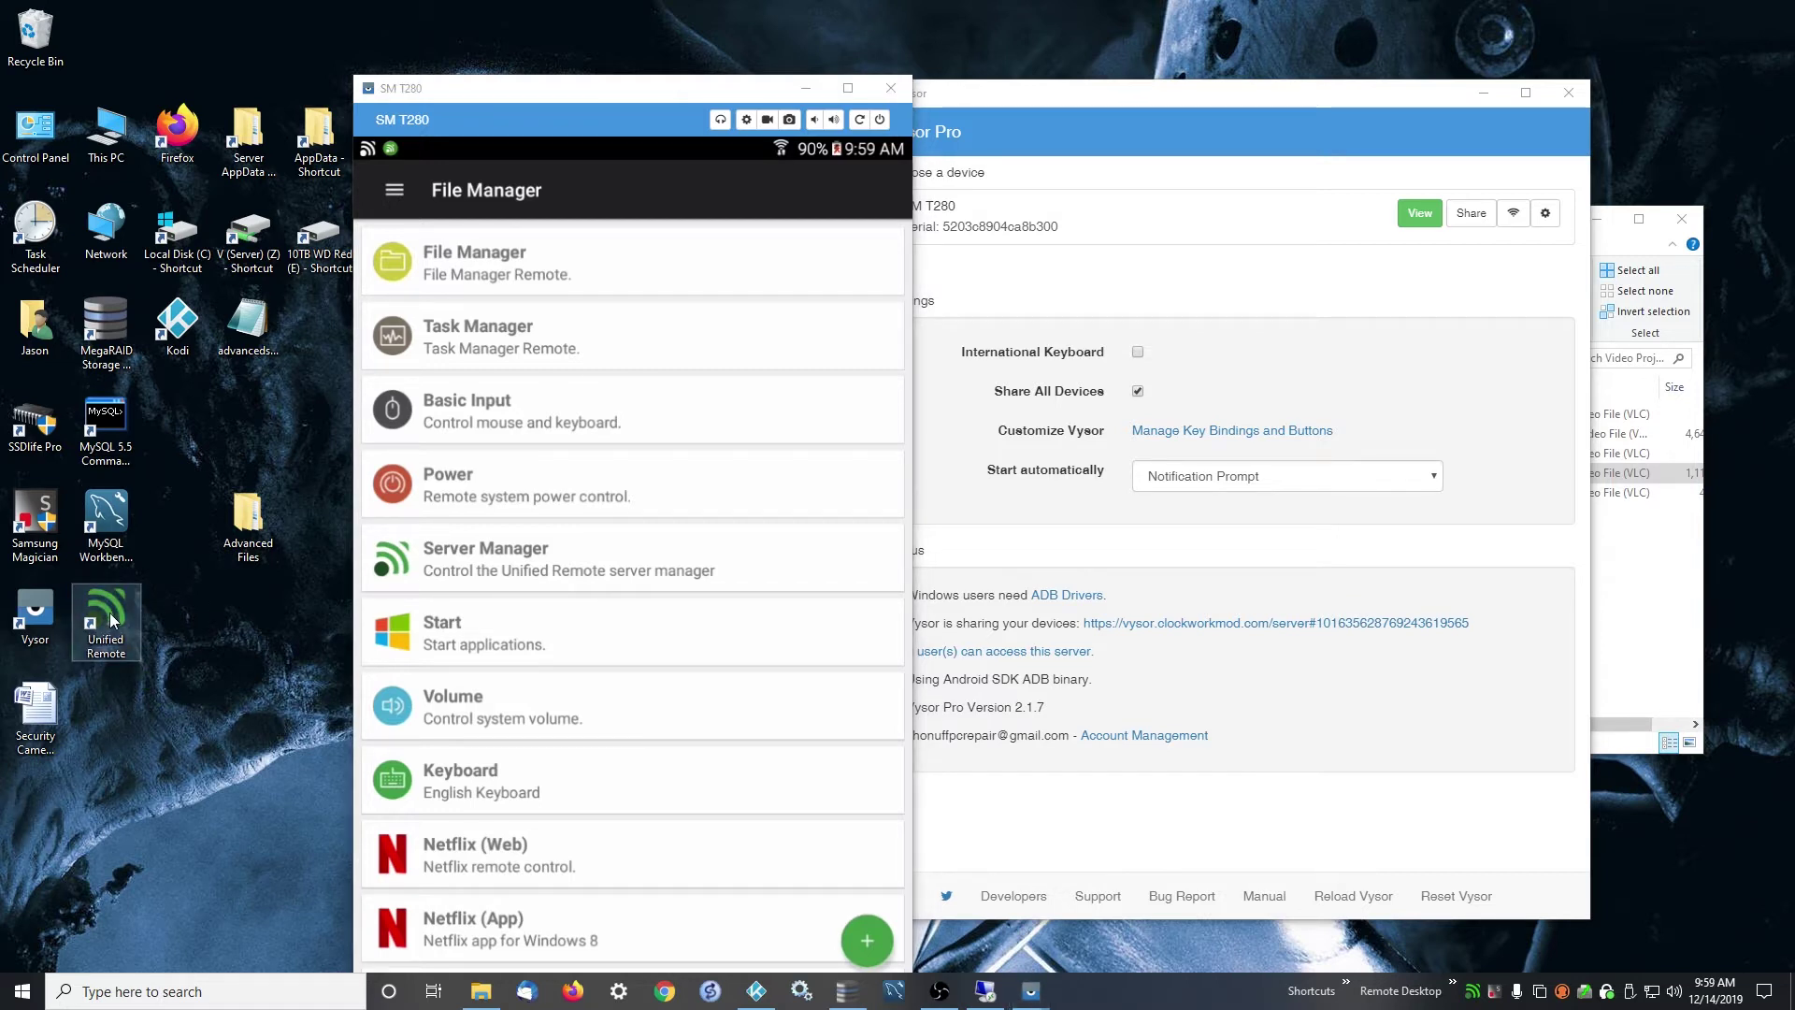
pyautogui.click(165, 627)
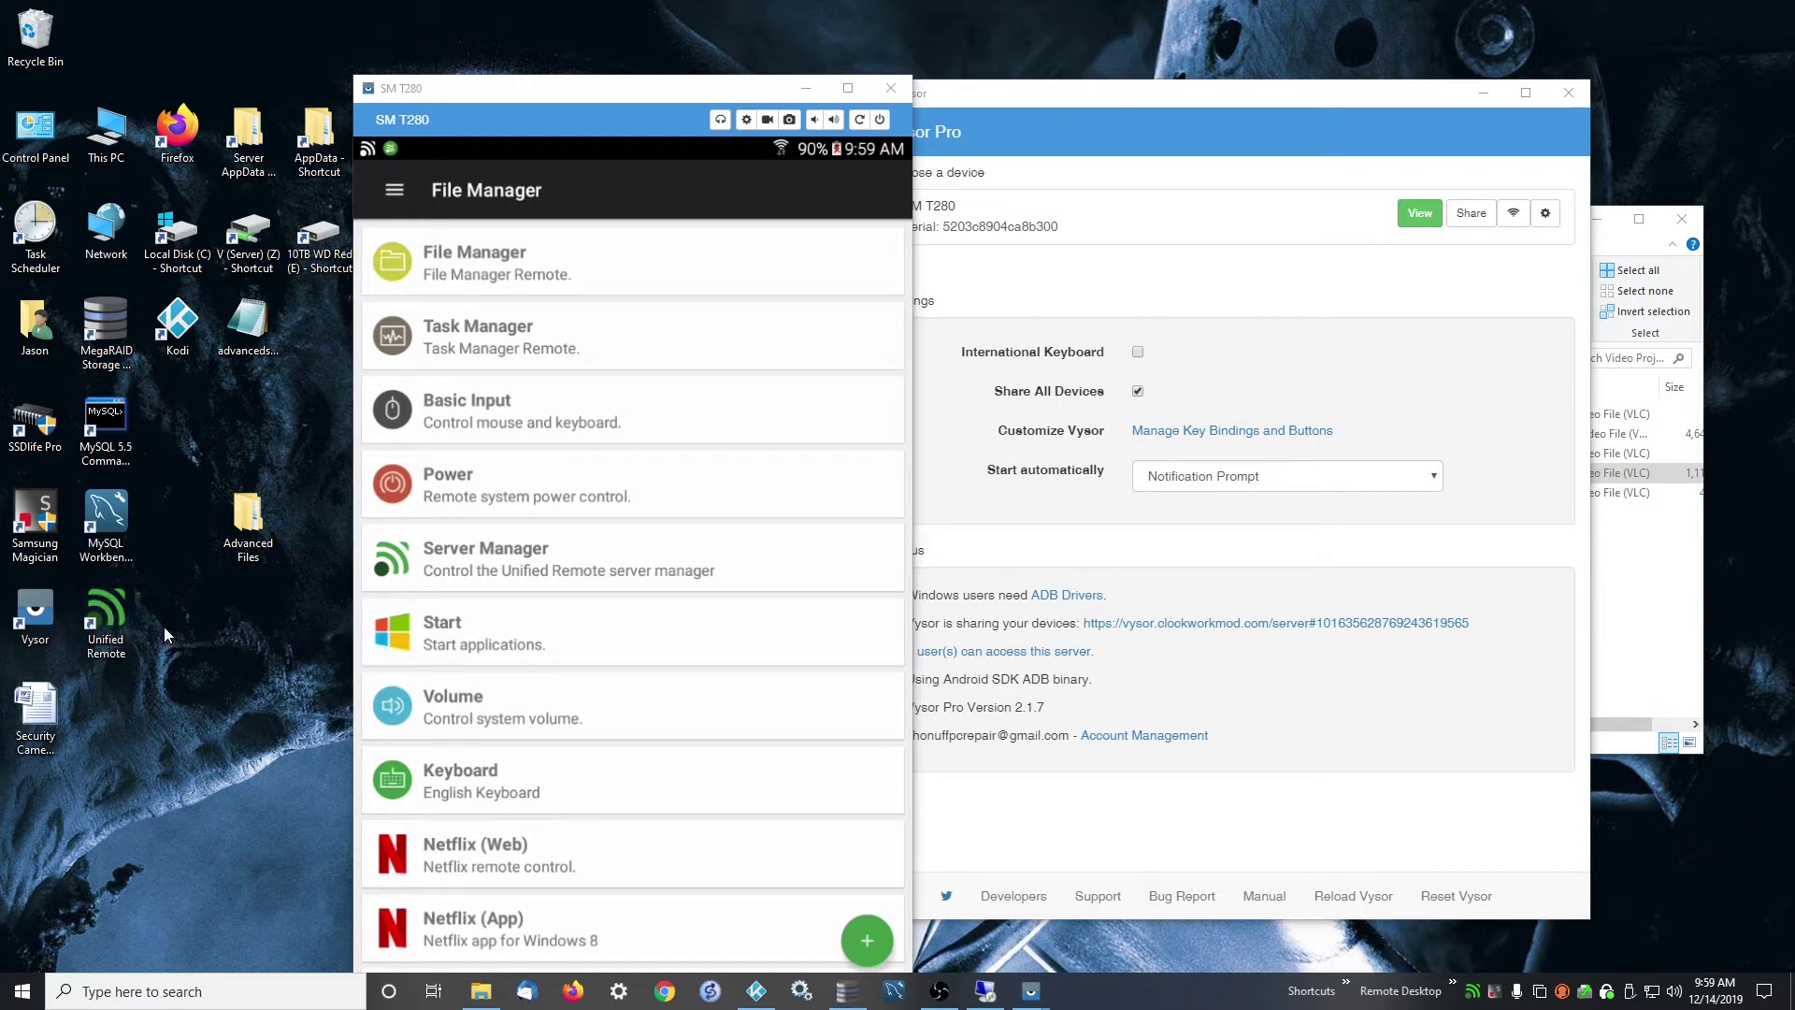
pyautogui.moveTo(230, 523); pyautogui.dragTo(154, 422)
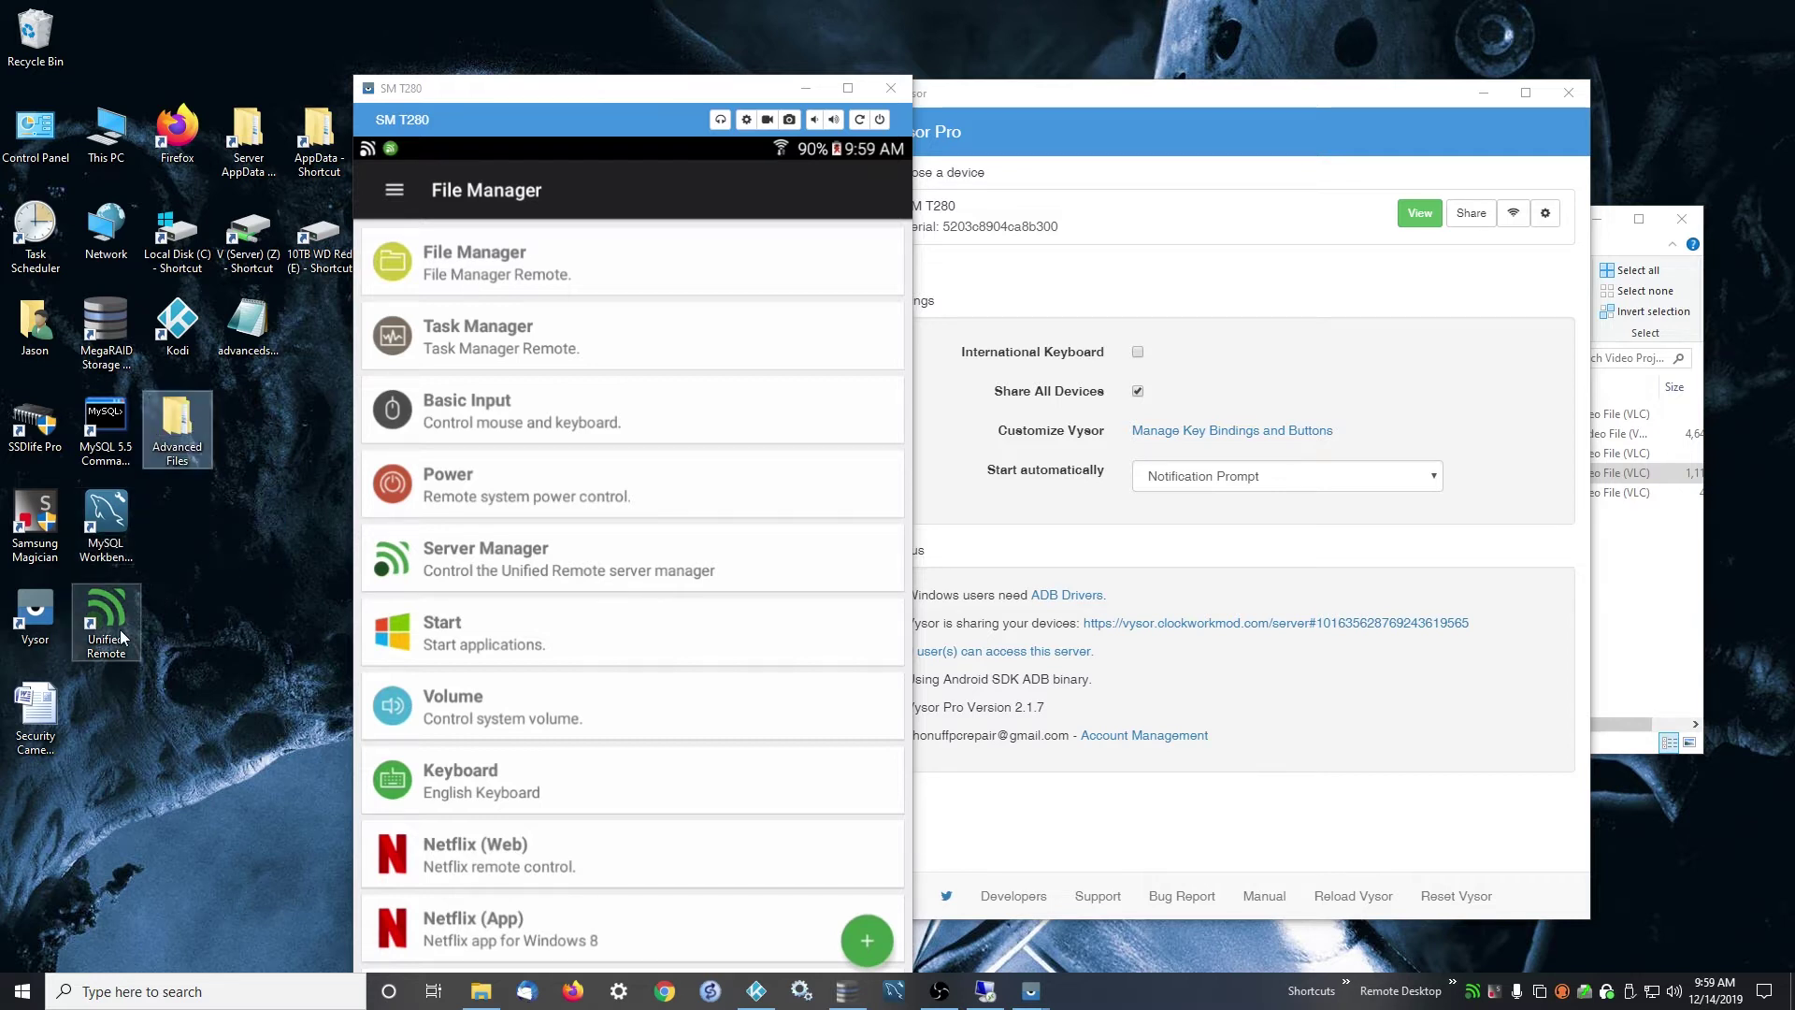
pyautogui.click(106, 622)
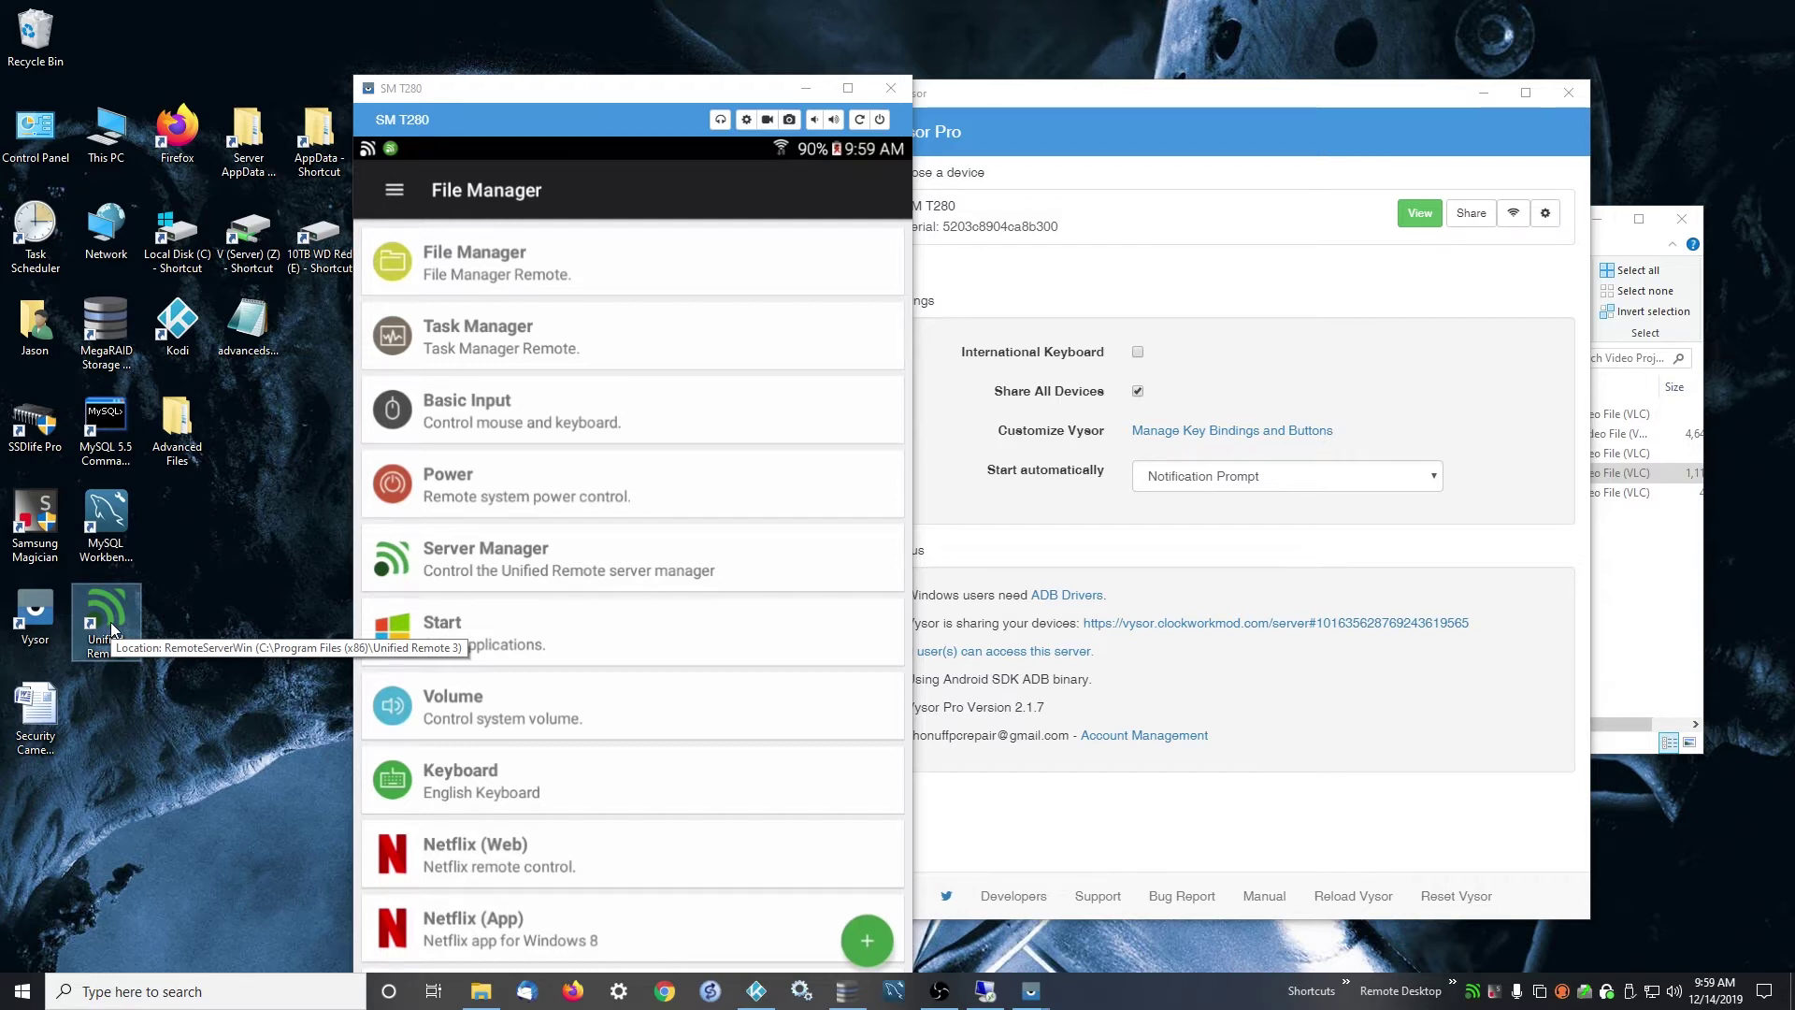
# - Reposition the SM T280 window, look through the list of remotes in Unified Remote, and show the Basic Input remote
pyautogui.moveTo(573, 85); pyautogui.dragTo(453, 41)
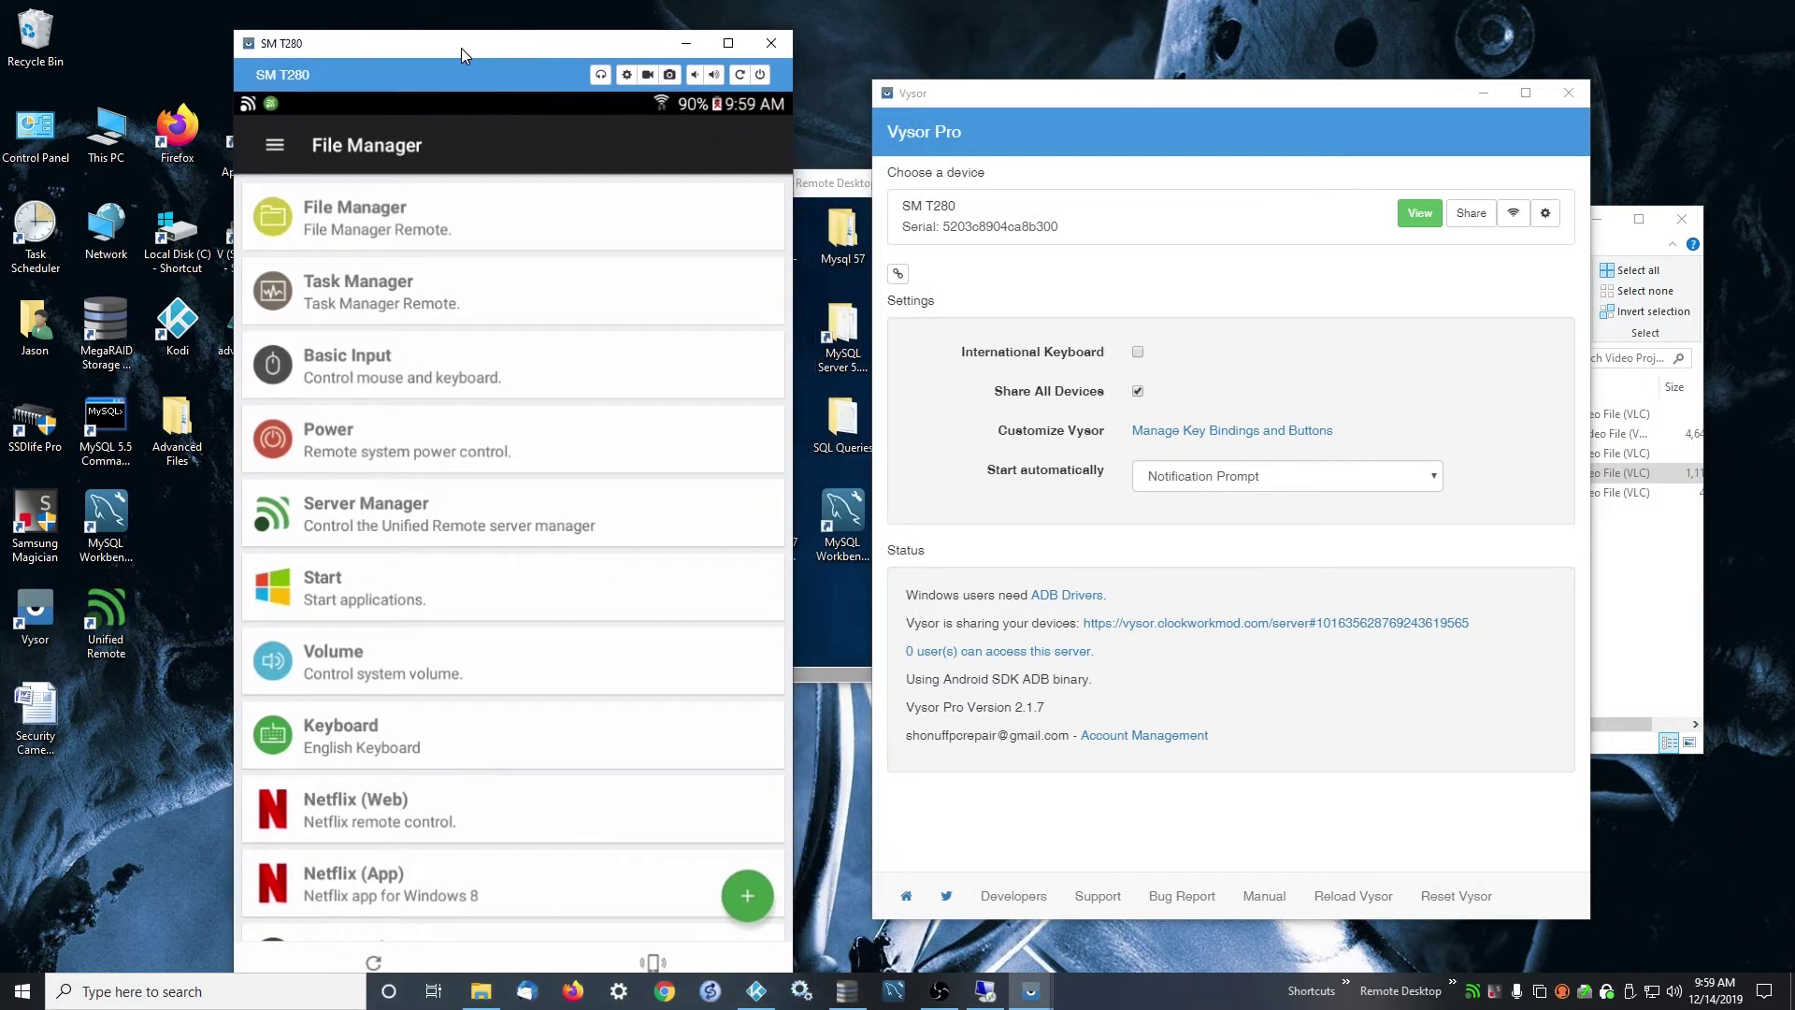
pyautogui.rightClick(292, 150)
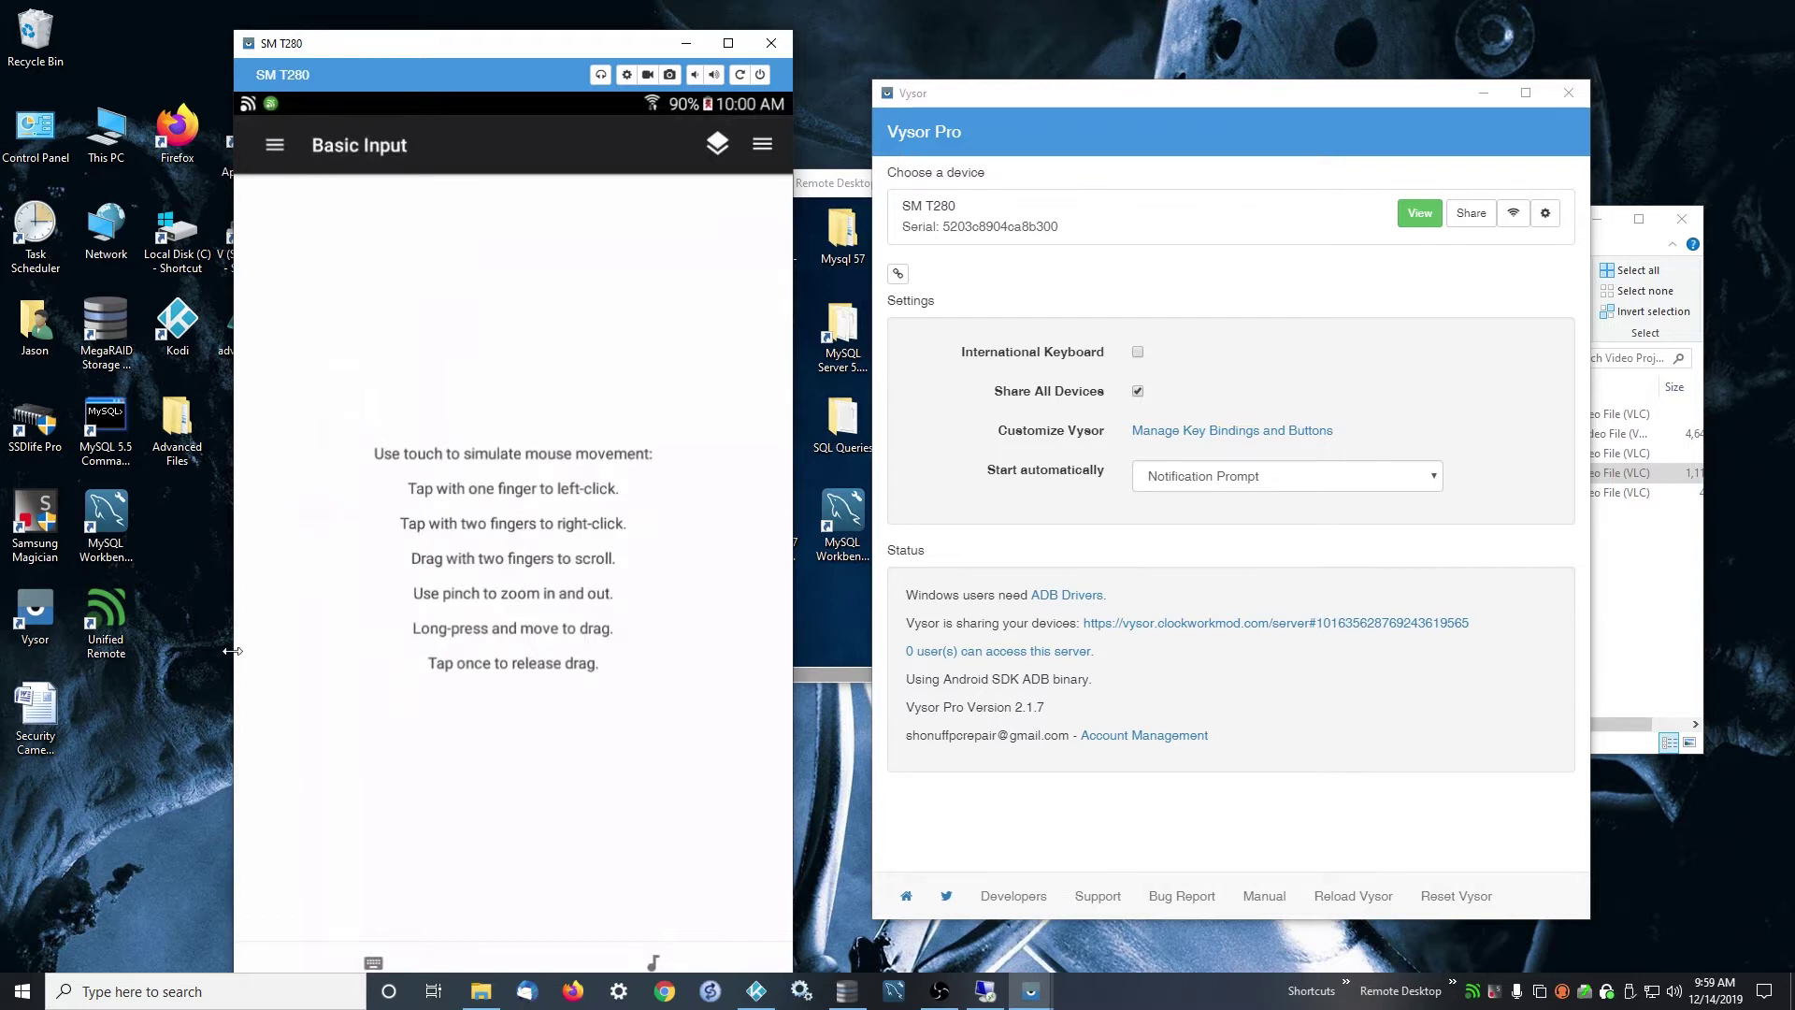
pyautogui.click(540, 433)
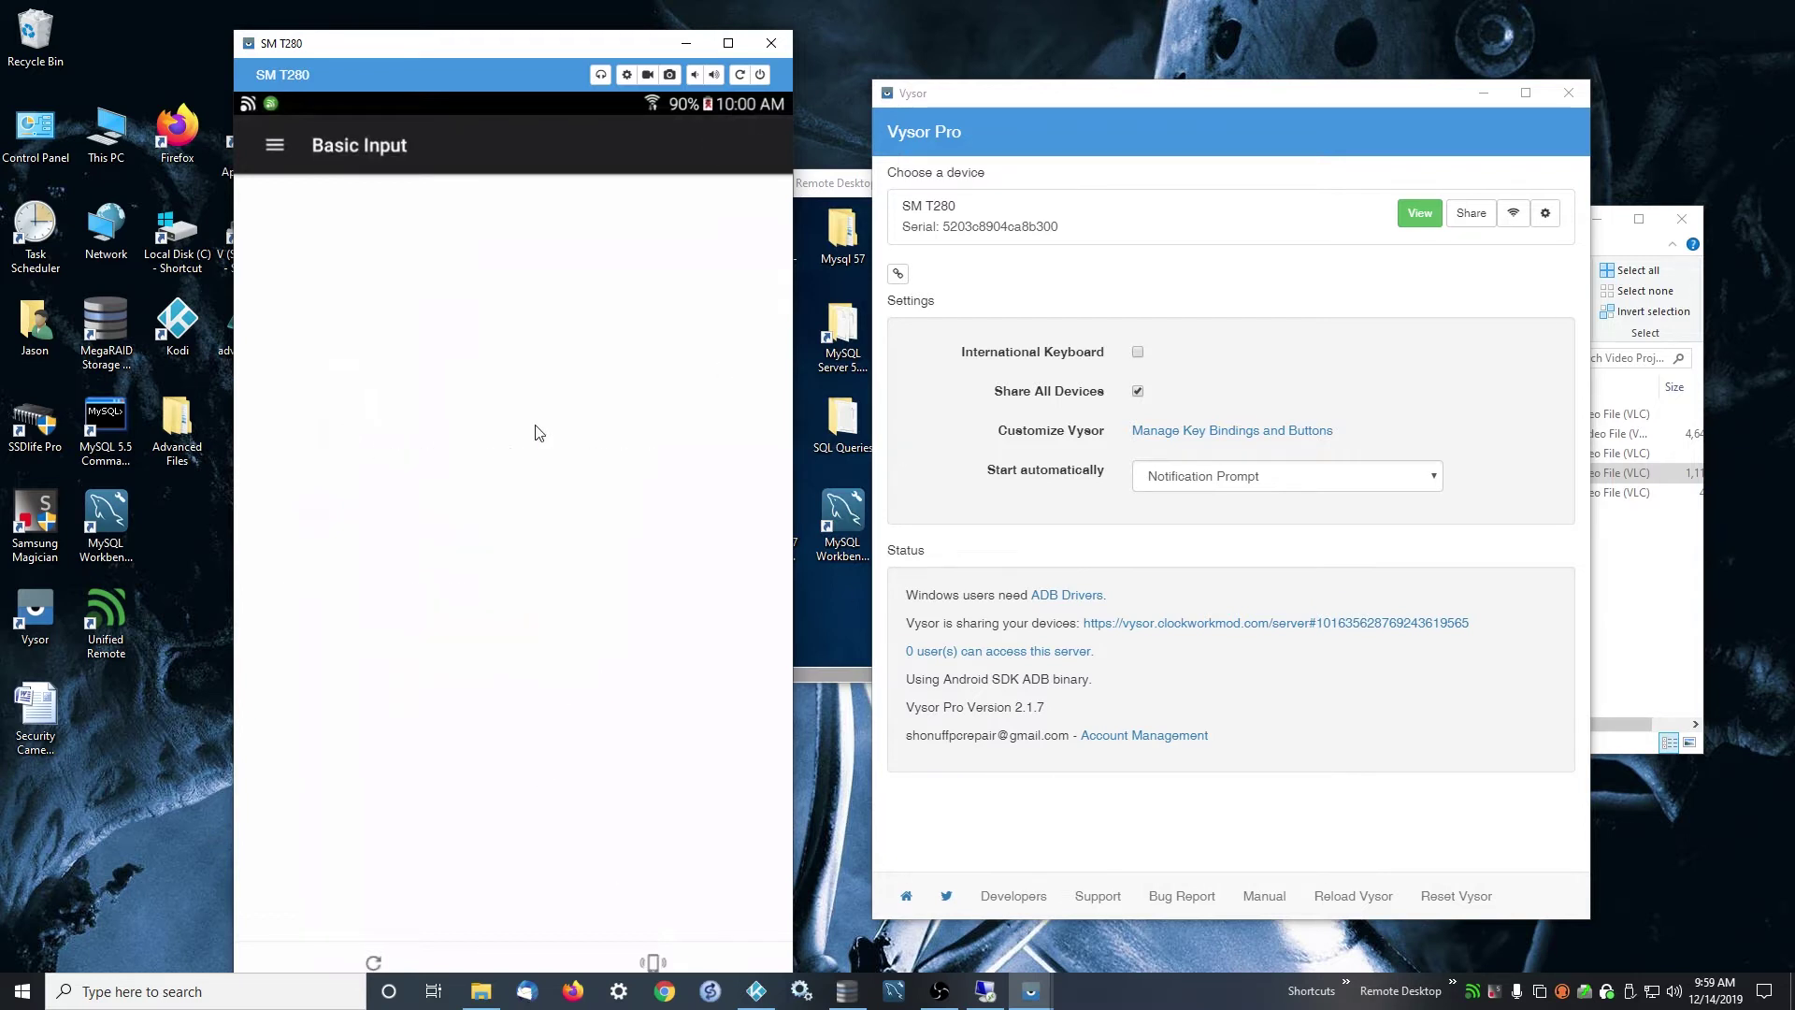
pyautogui.scroll(-3, 540, 433)
pyautogui.scroll(3, 539, 432)
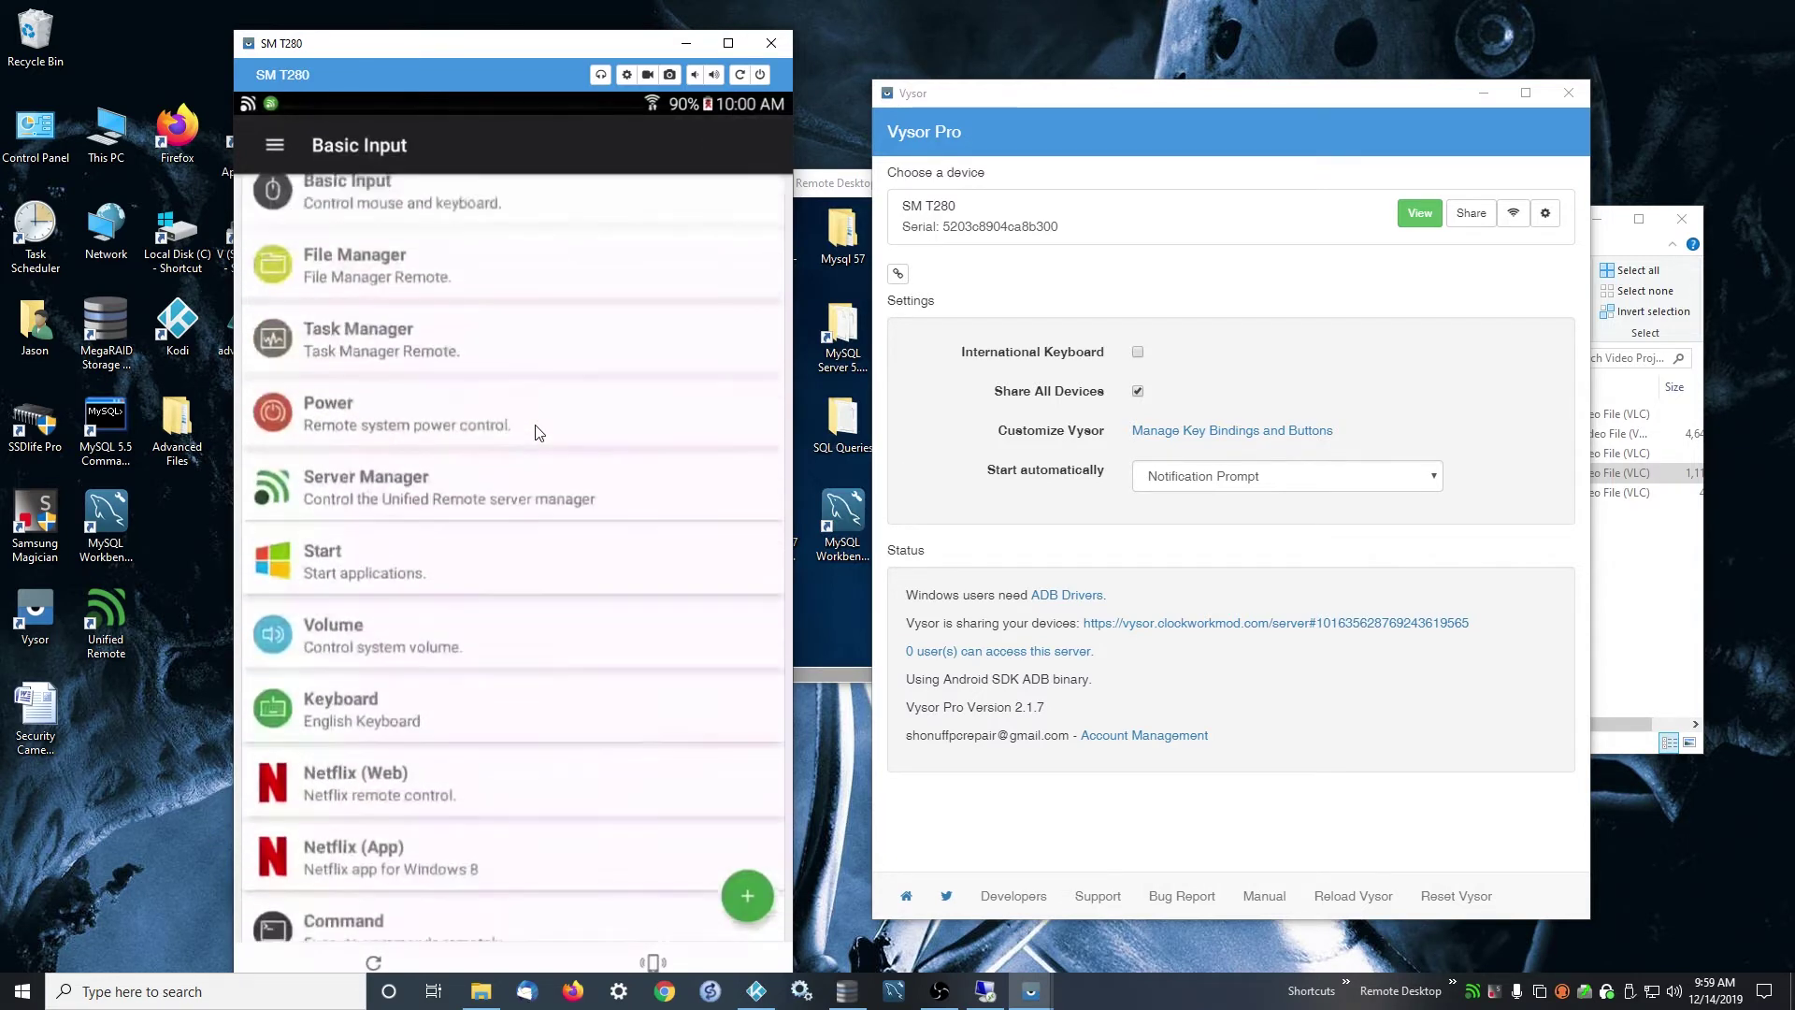
pyautogui.rightClick(539, 433)
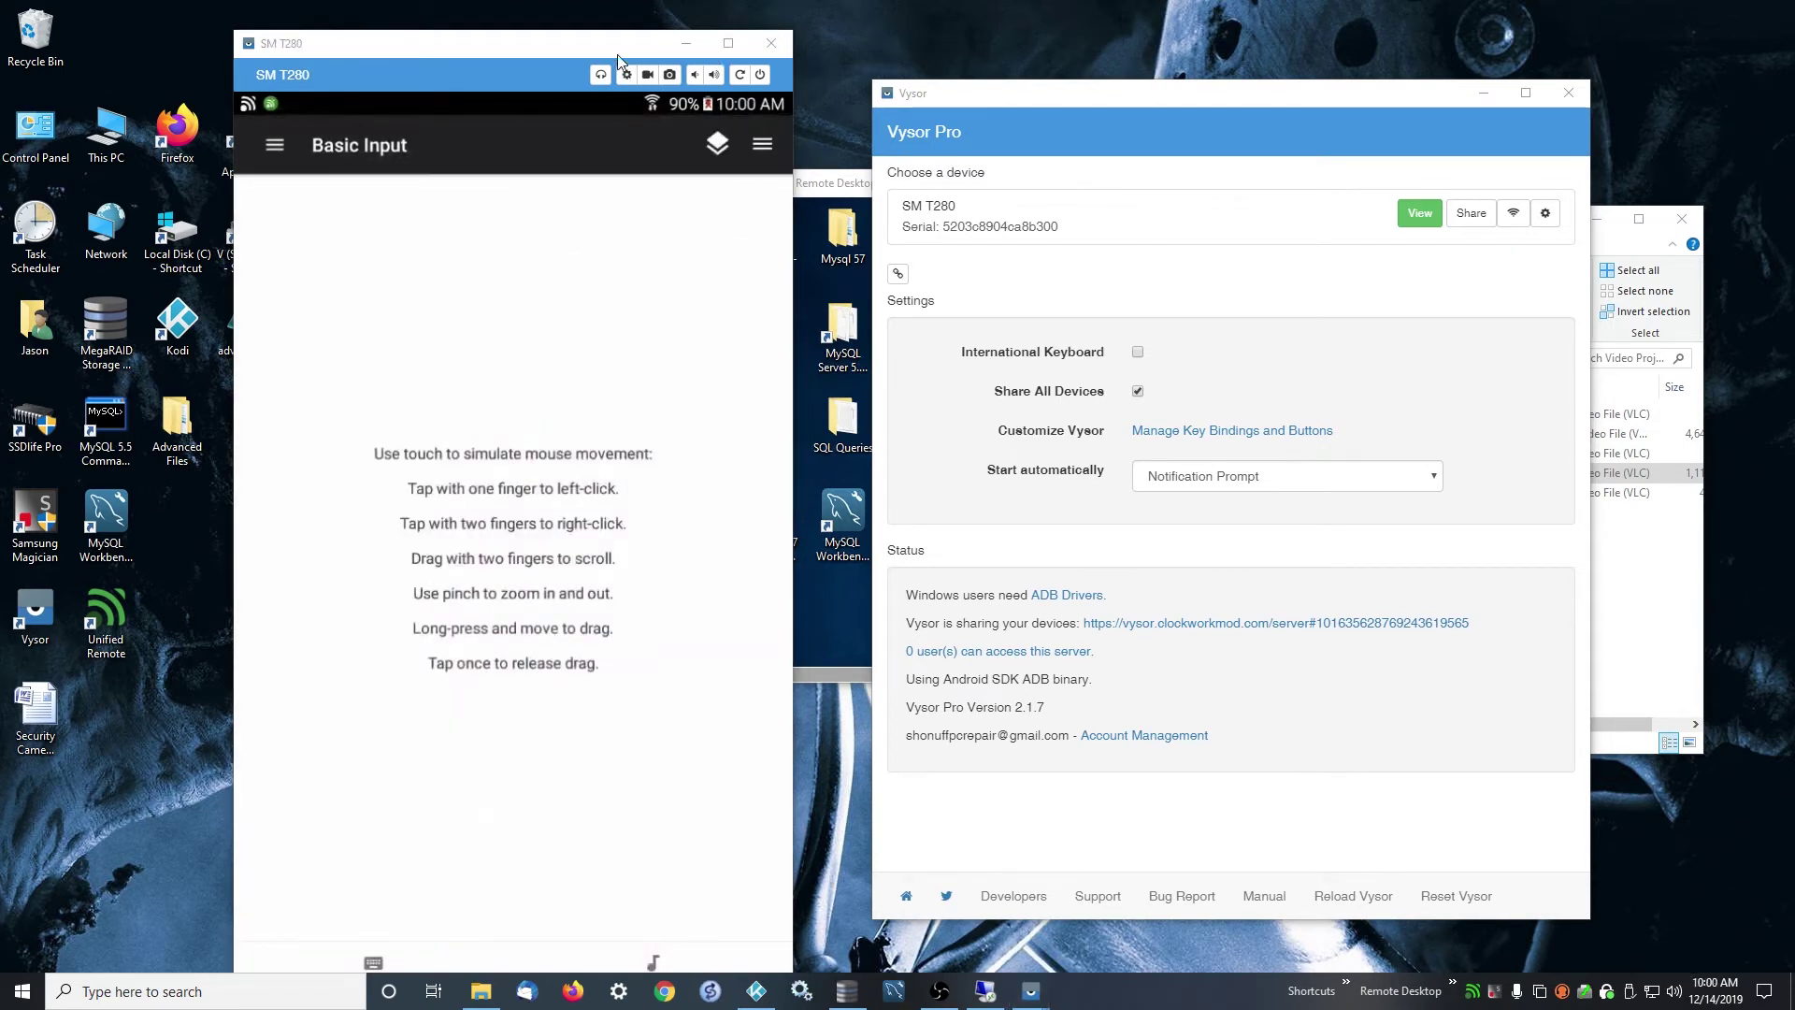
# - Move the SM T280 window away from the remote desktop session and close the Vysor Pro window
pyautogui.moveTo(613, 51); pyautogui.dragTo(424, 42)
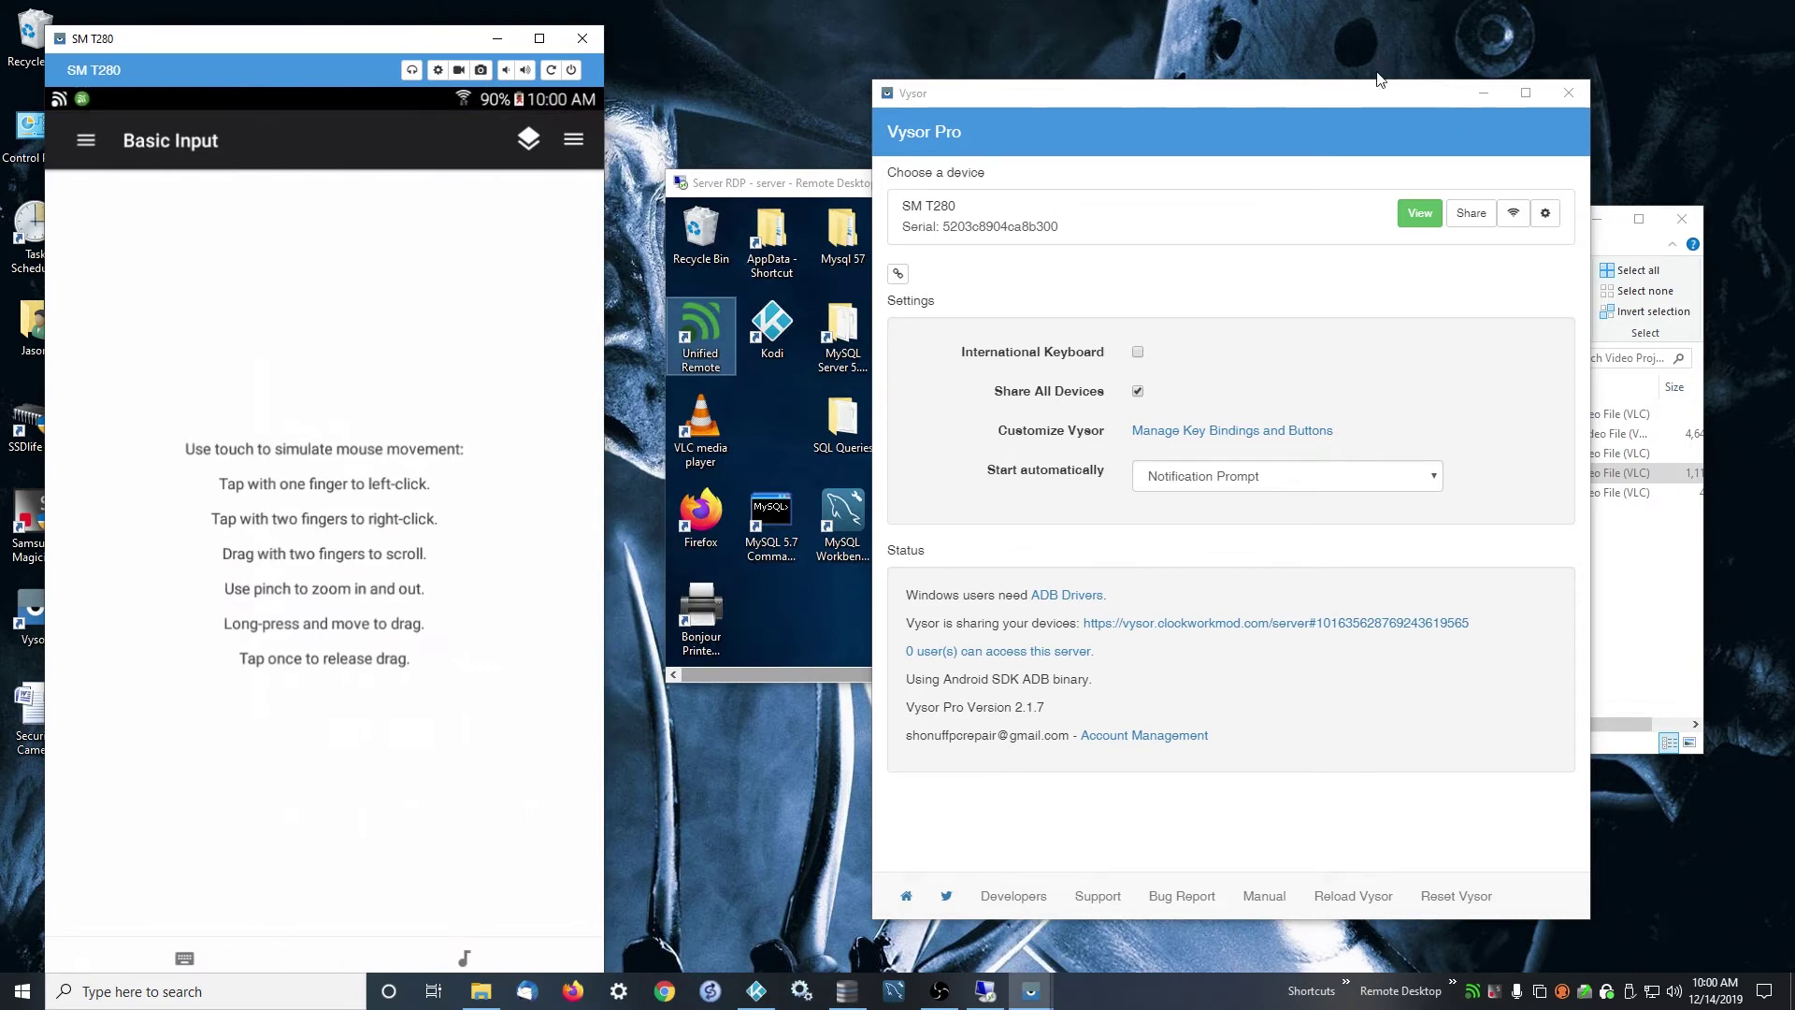
pyautogui.click(1569, 92)
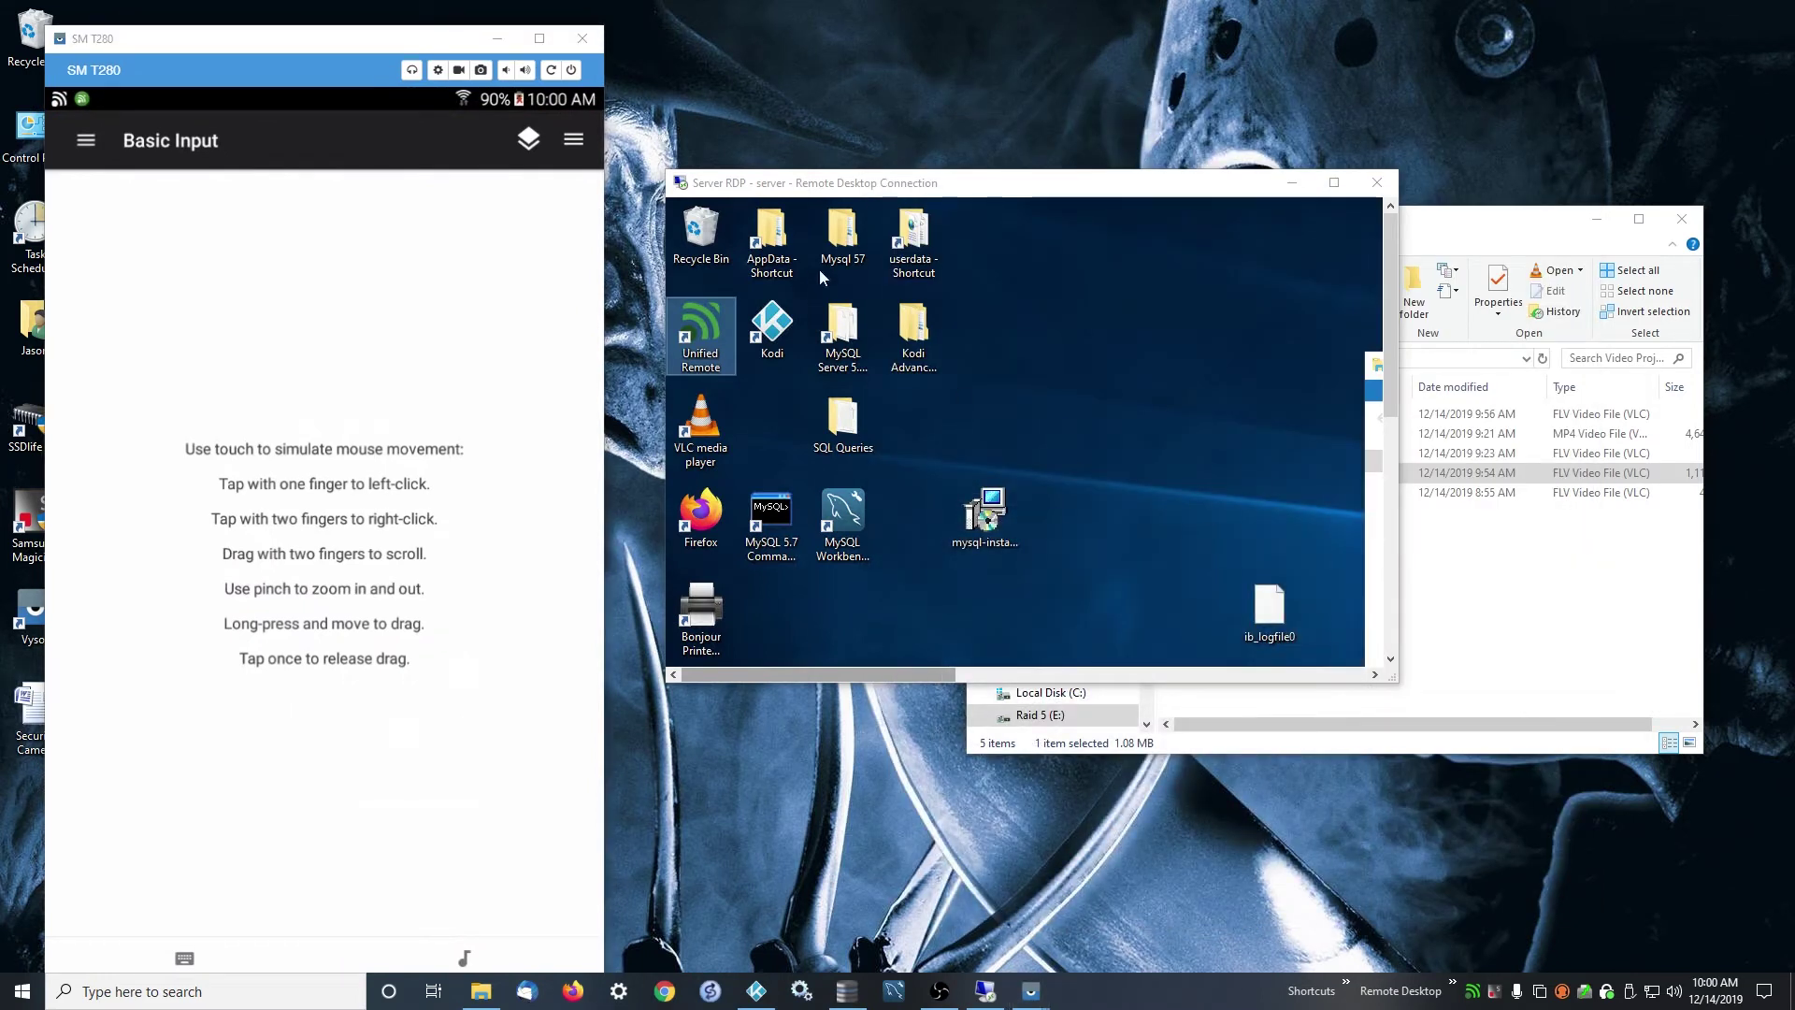
pyautogui.rightClick(967, 108)
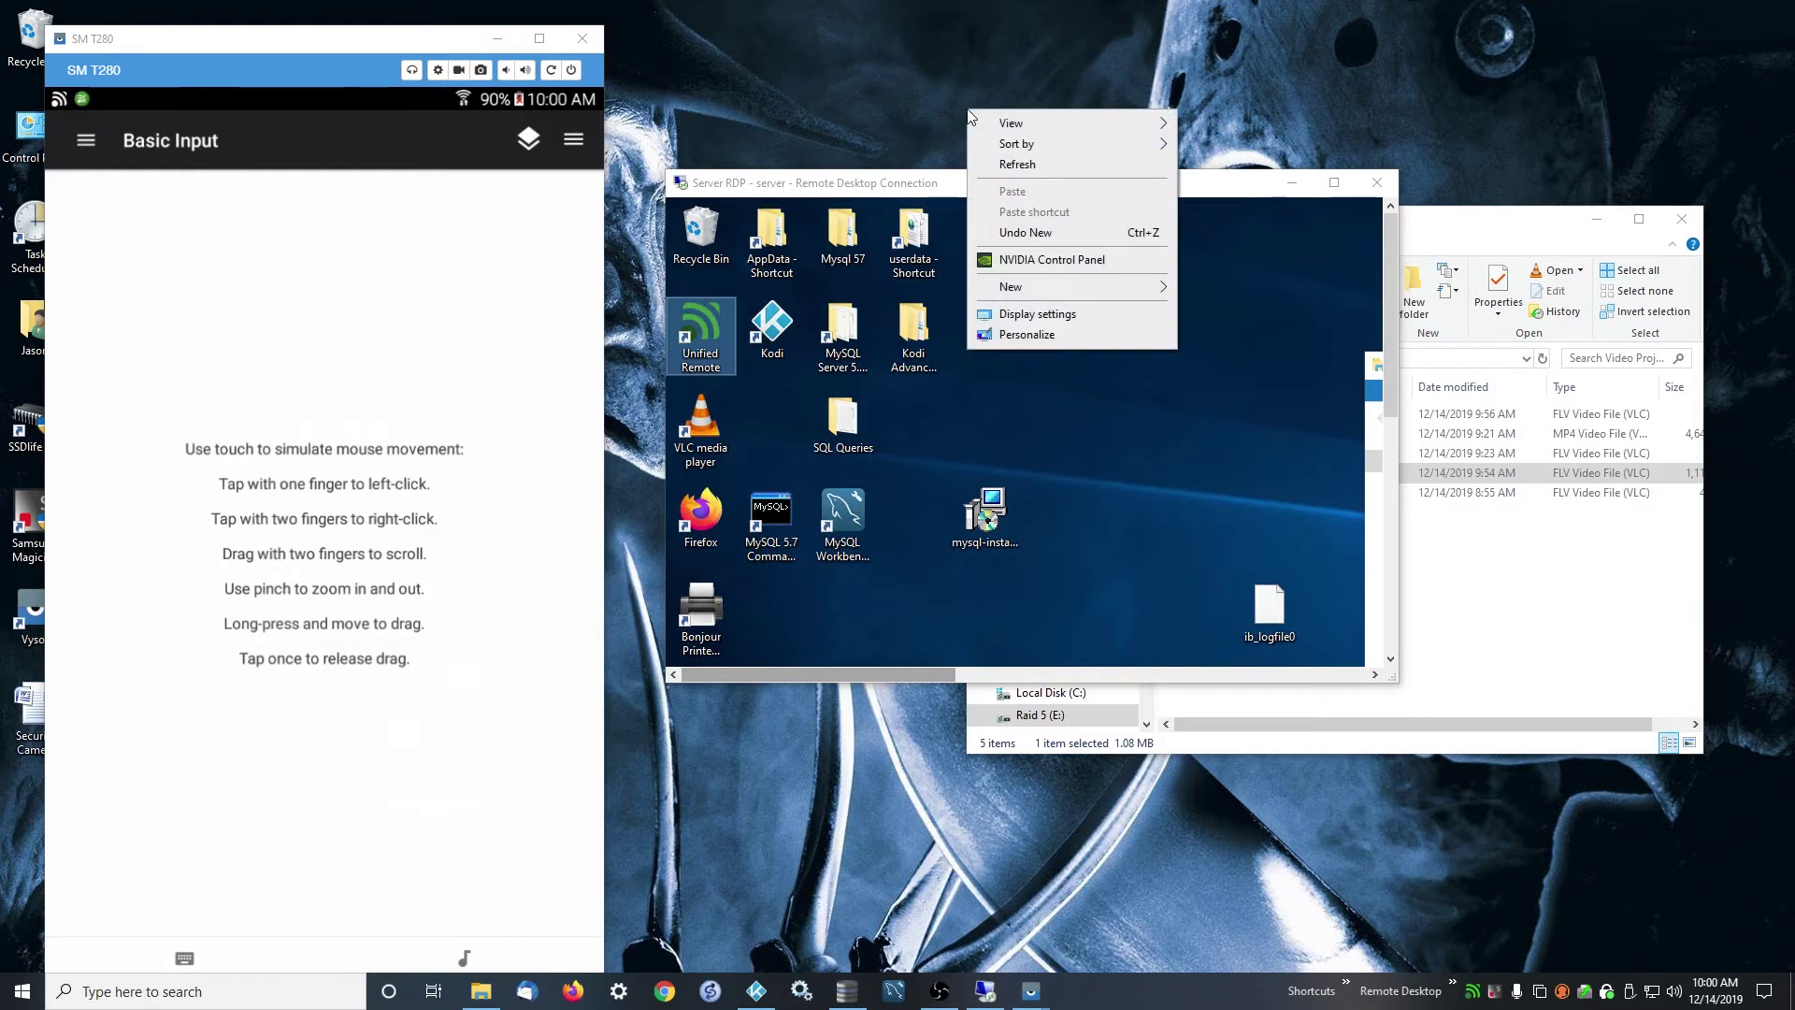
pyautogui.click(889, 53)
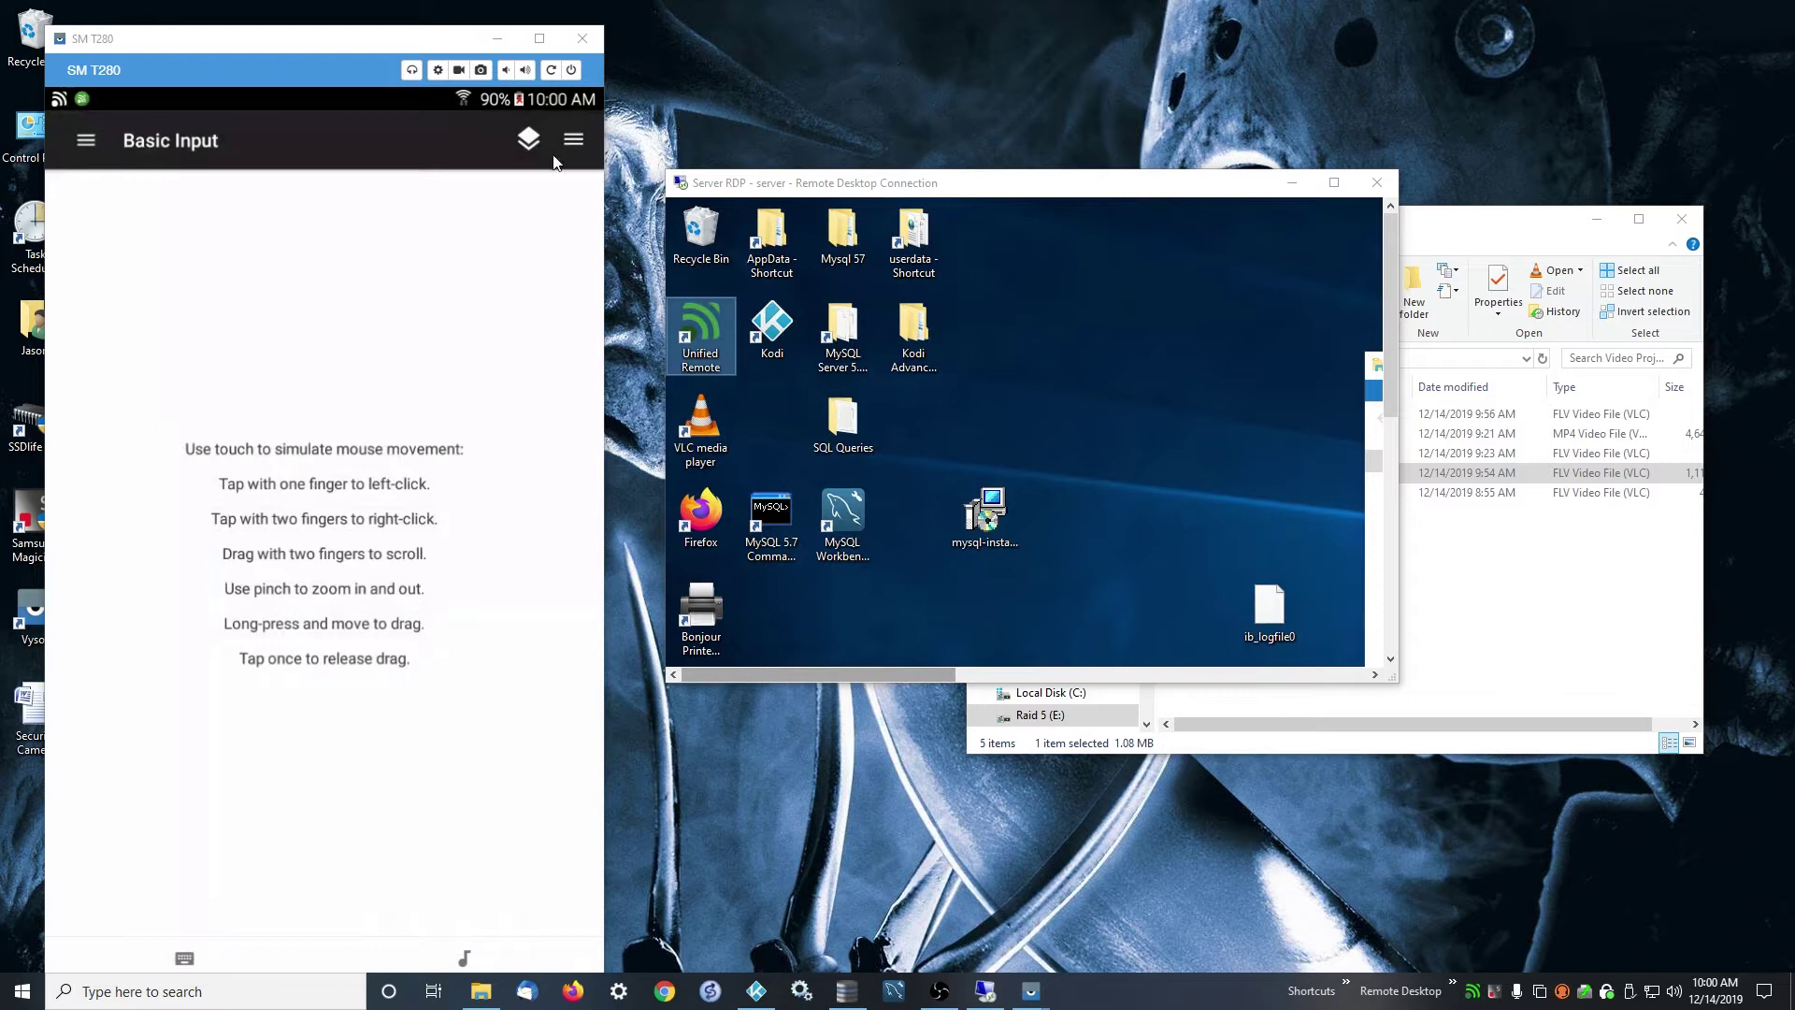
# - Switch from the Basic Input remote to the Power remote on the tablet
pyautogui.click(578, 140)
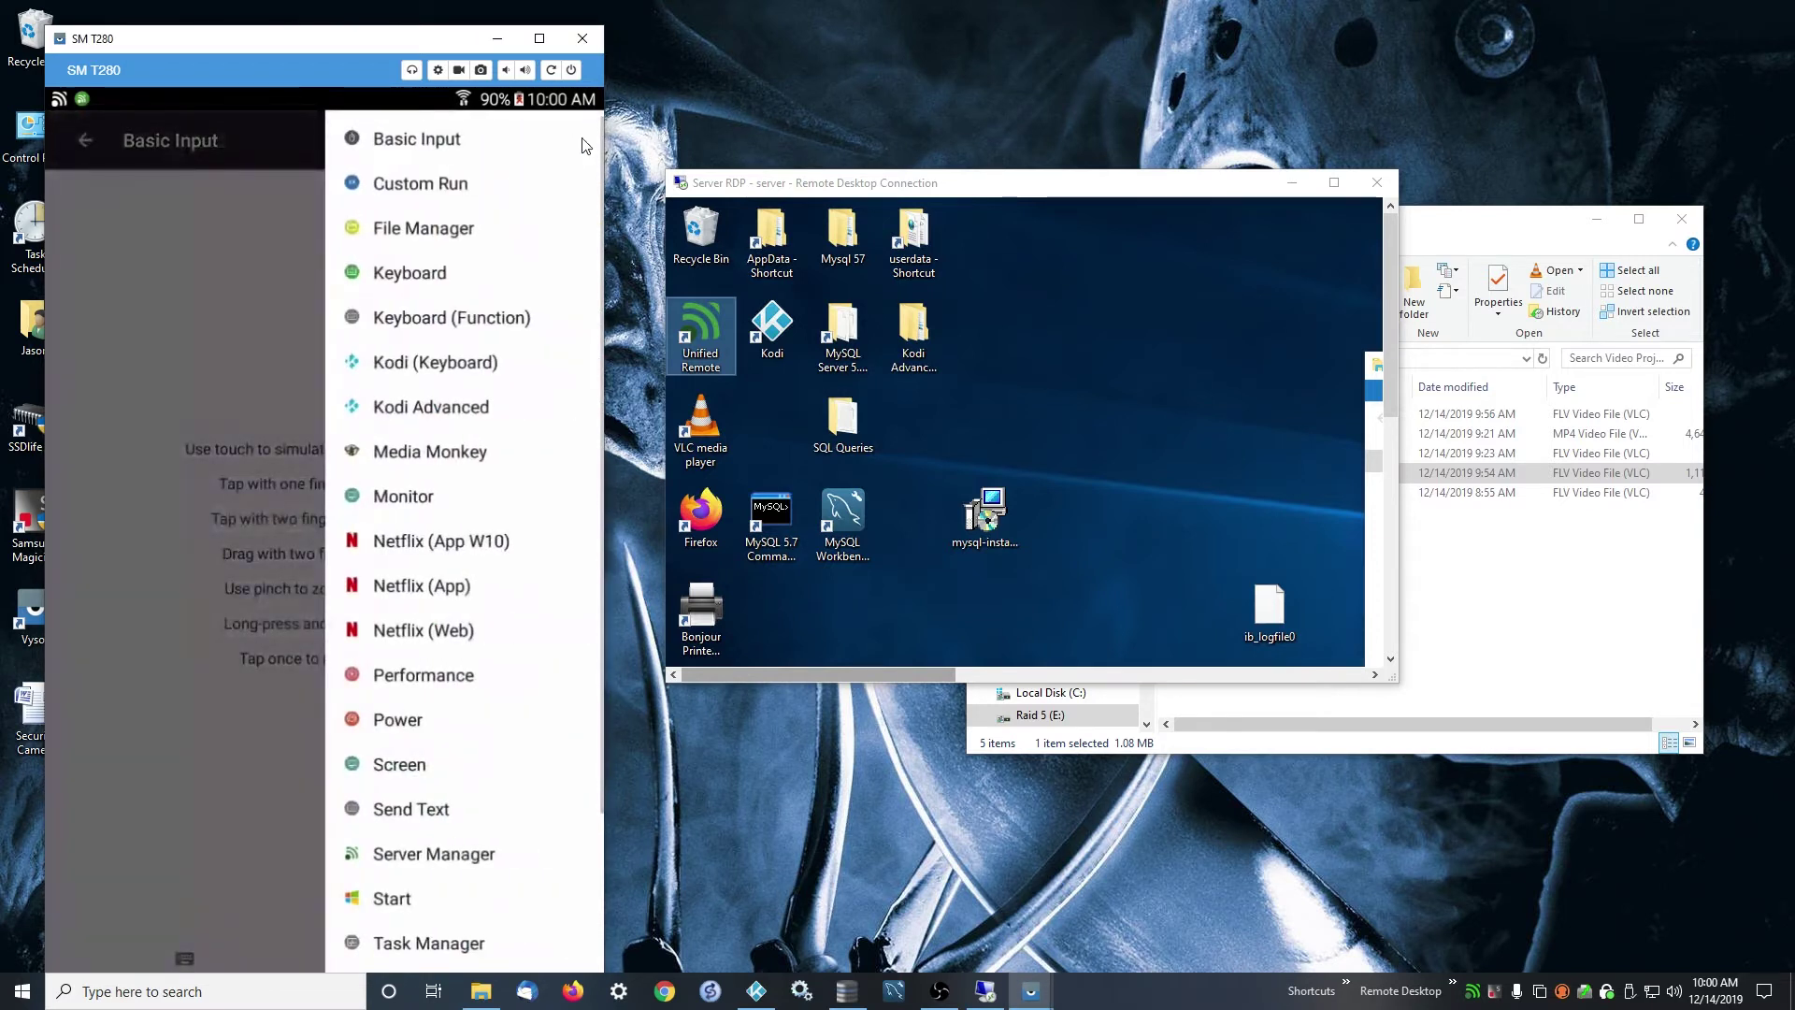
pyautogui.click(365, 722)
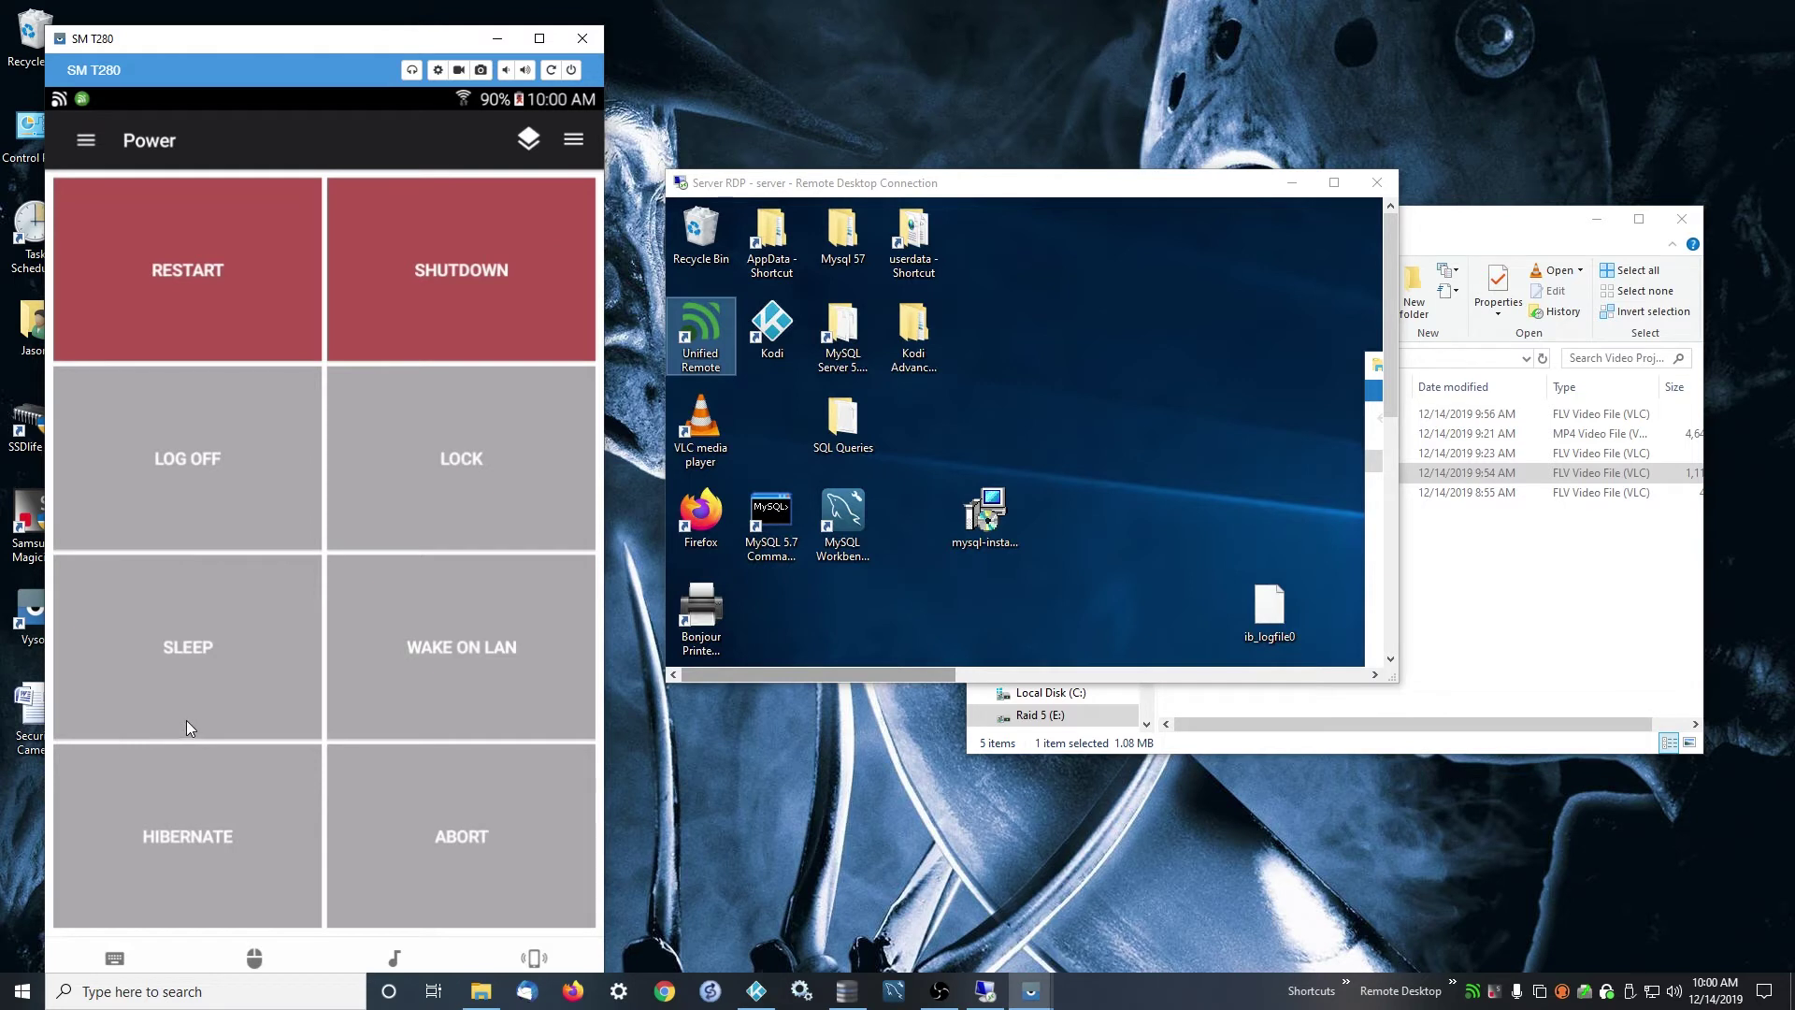
# - Open Unified Remote's Servers list and connect to the found server LR1150
pyautogui.click(86, 141)
pyautogui.click(400, 131)
pyautogui.click(87, 141)
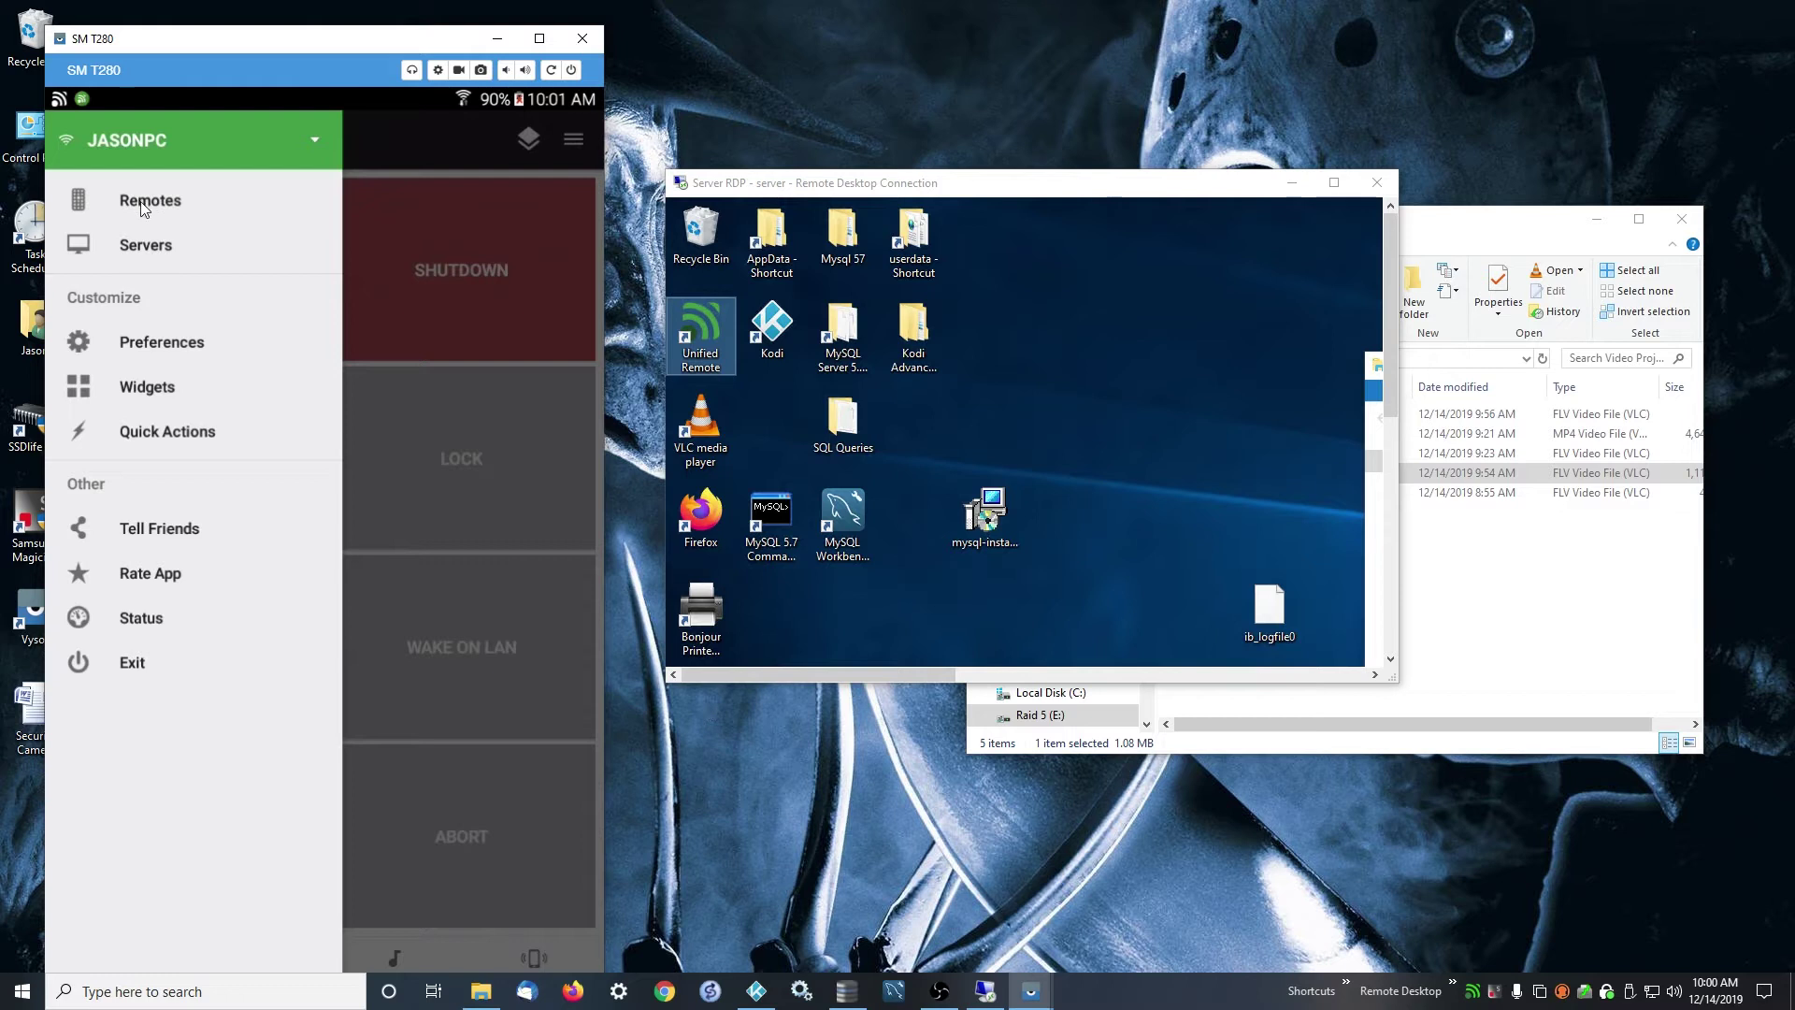
pyautogui.click(148, 250)
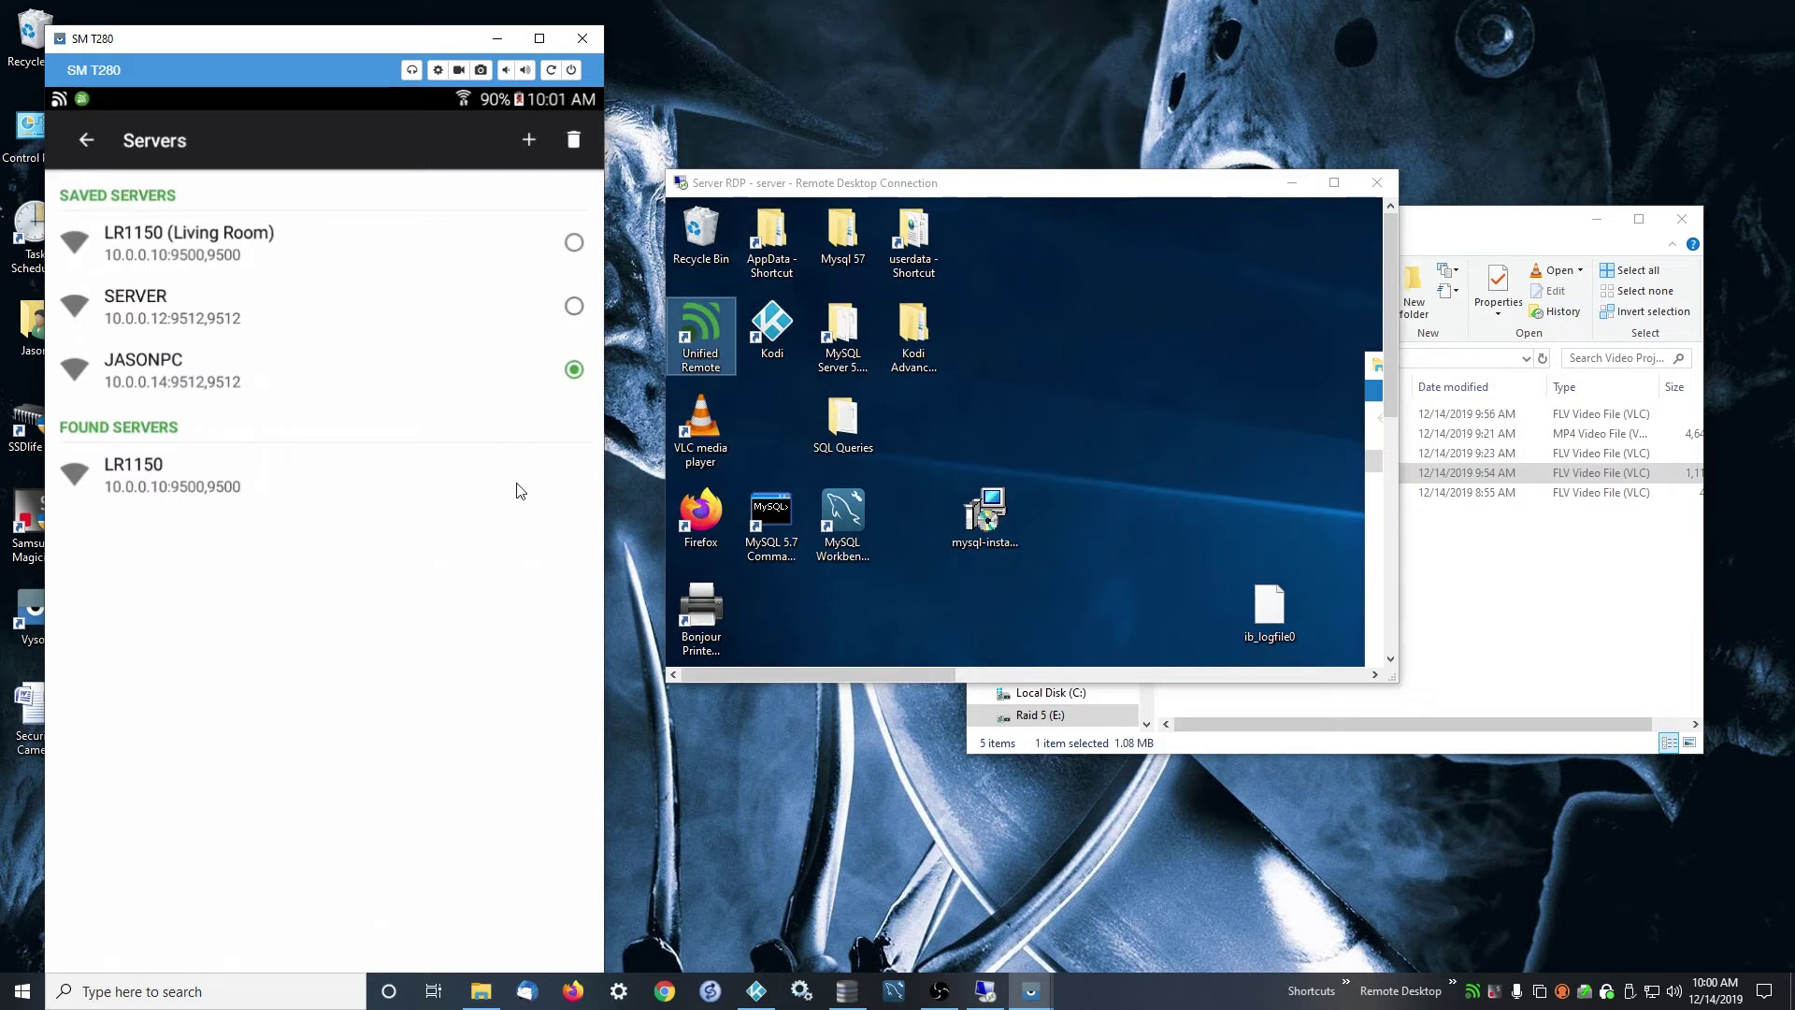
pyautogui.click(145, 463)
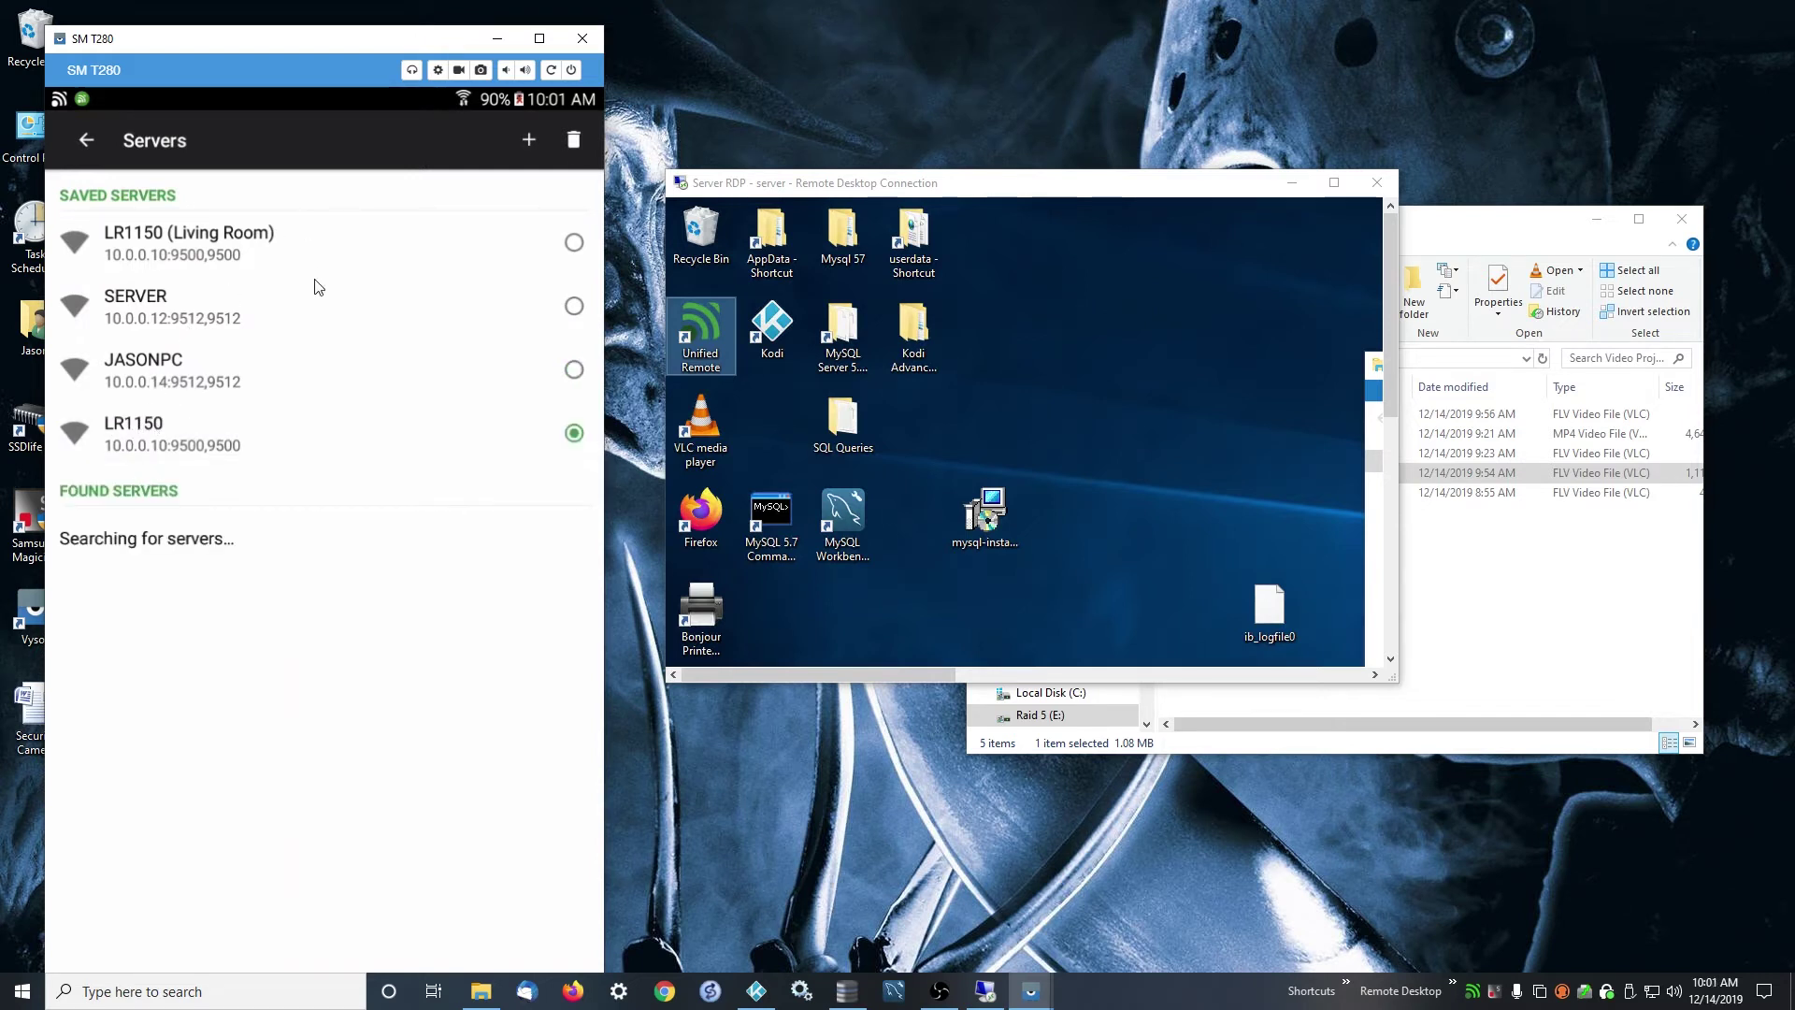
# - Open the saved LR1150 (Living Room) server for editing, review its address, ports, MAC and login fields, and leave the form
pyautogui.click(177, 254)
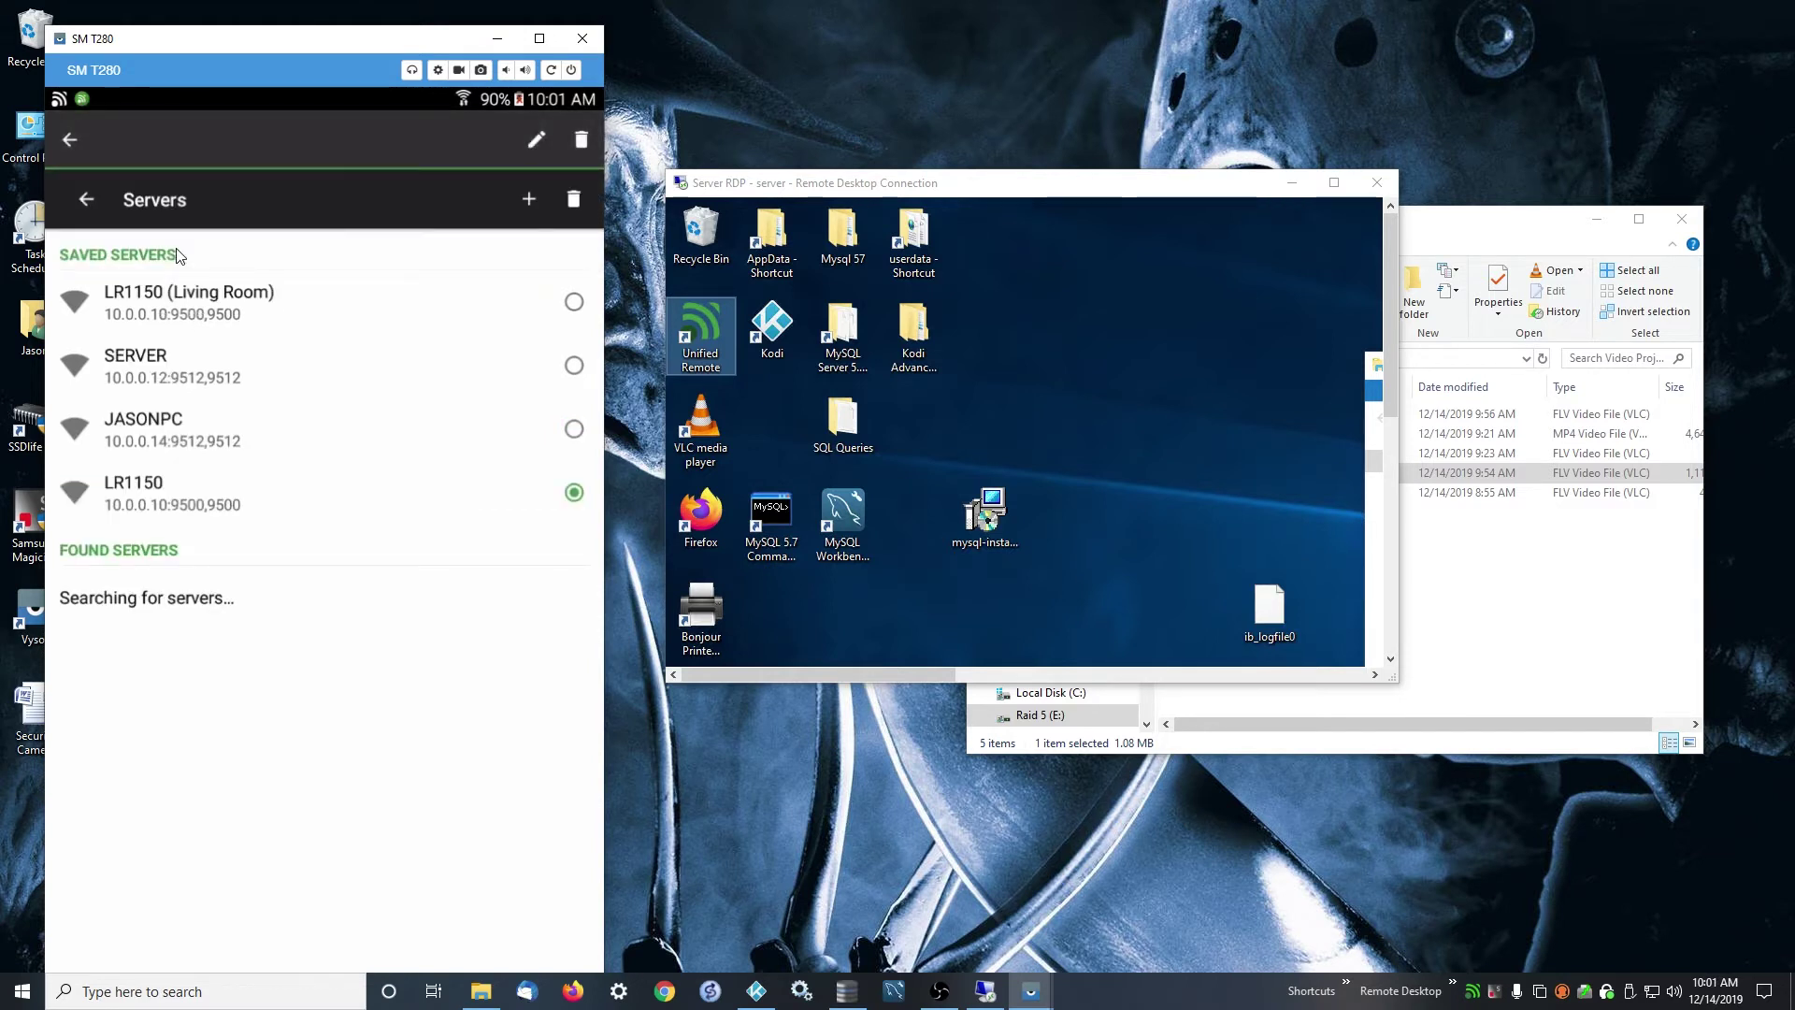
pyautogui.click(538, 140)
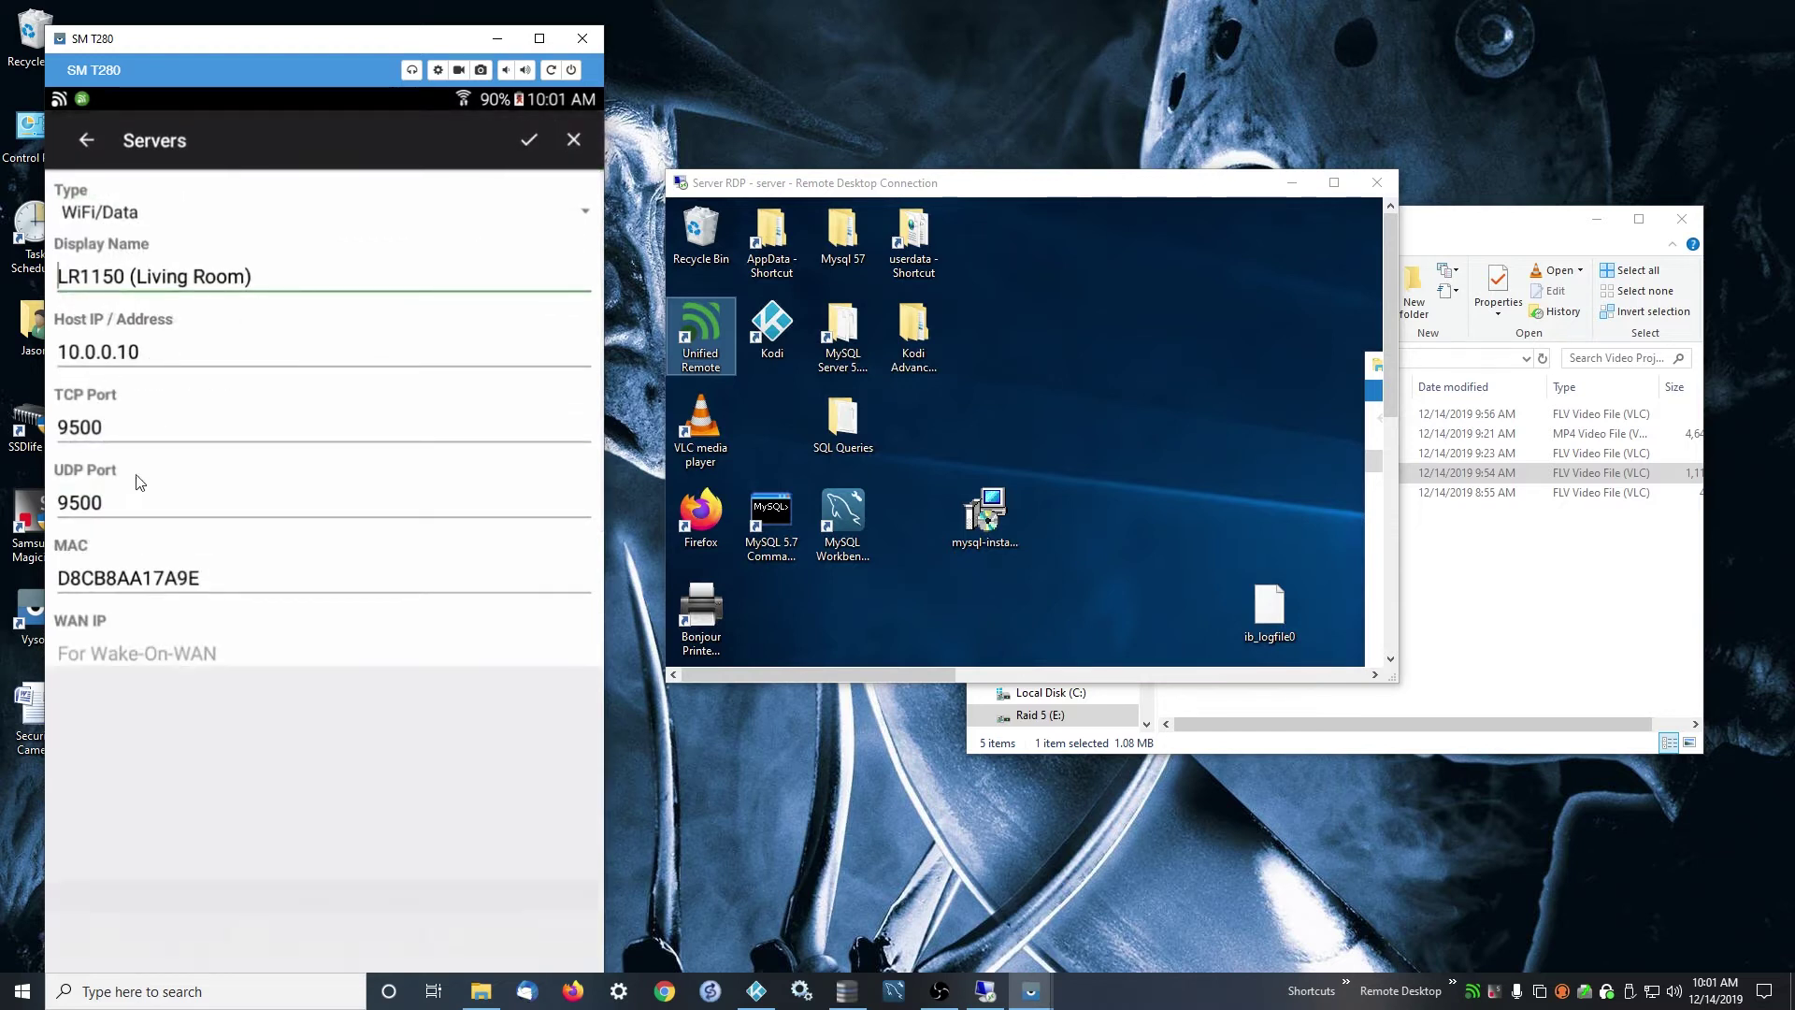
pyautogui.scroll(-1, 206, 452)
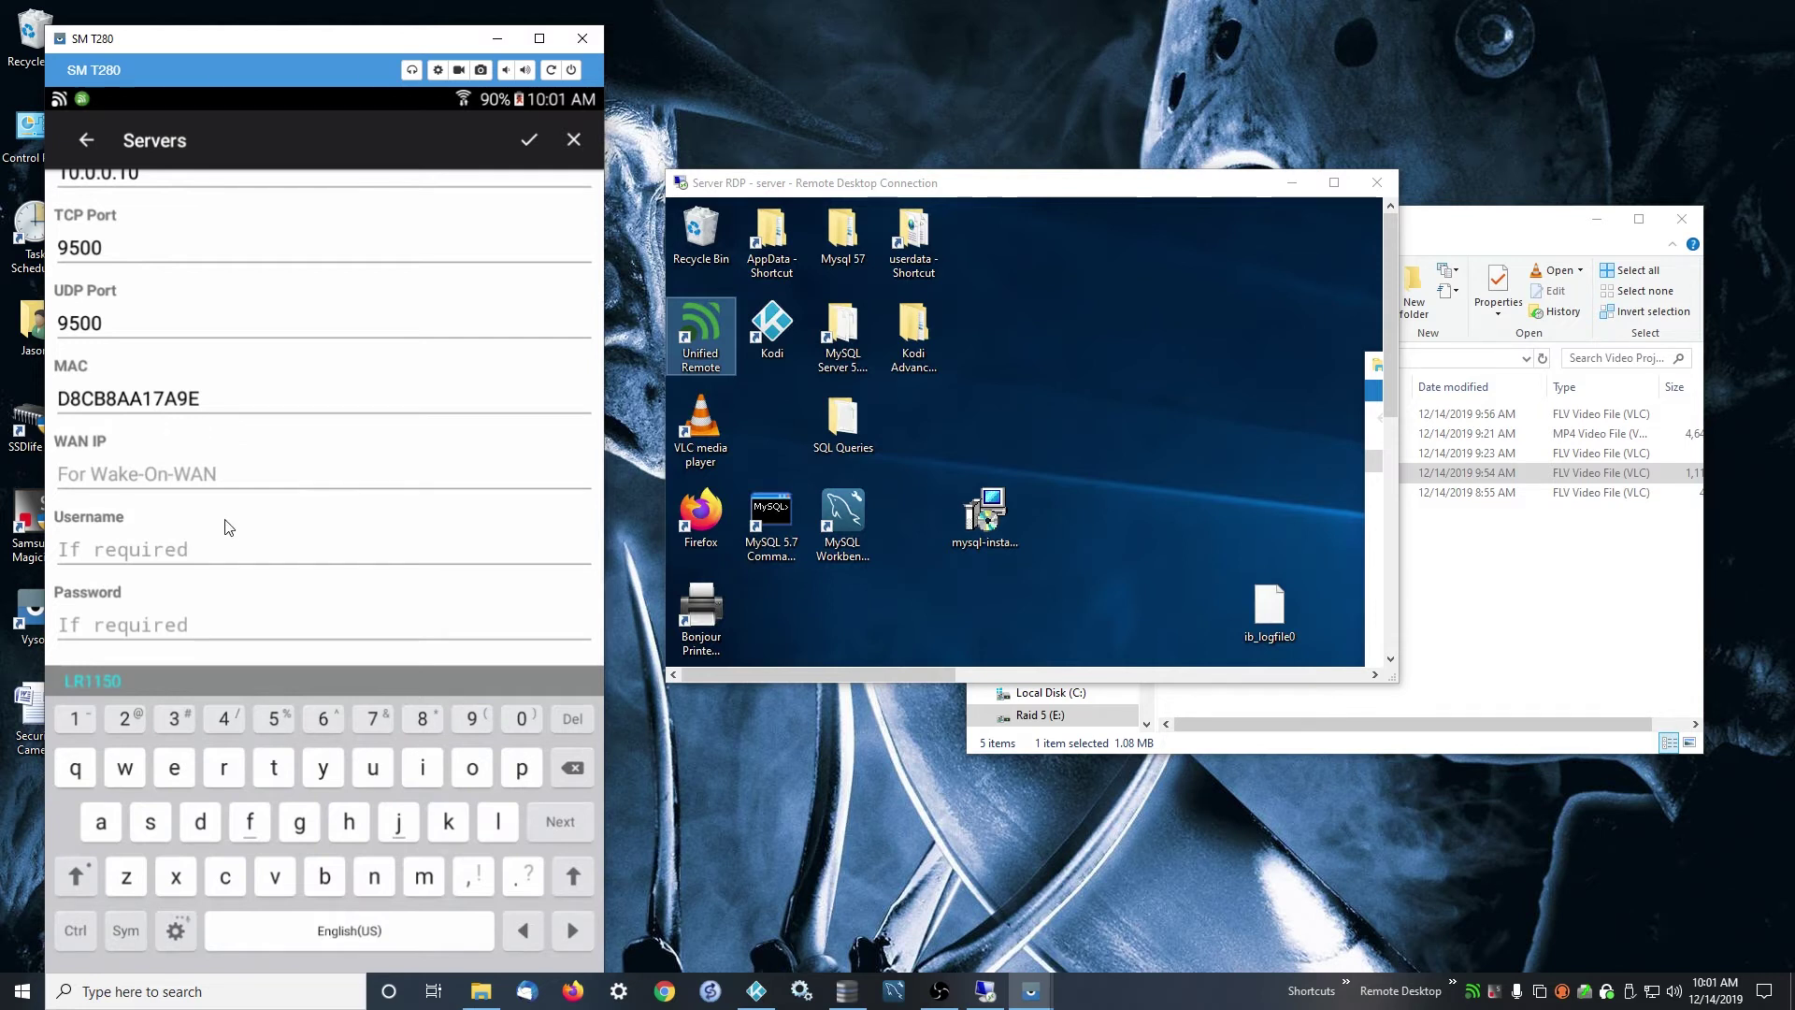
pyautogui.scroll(2, 267, 460)
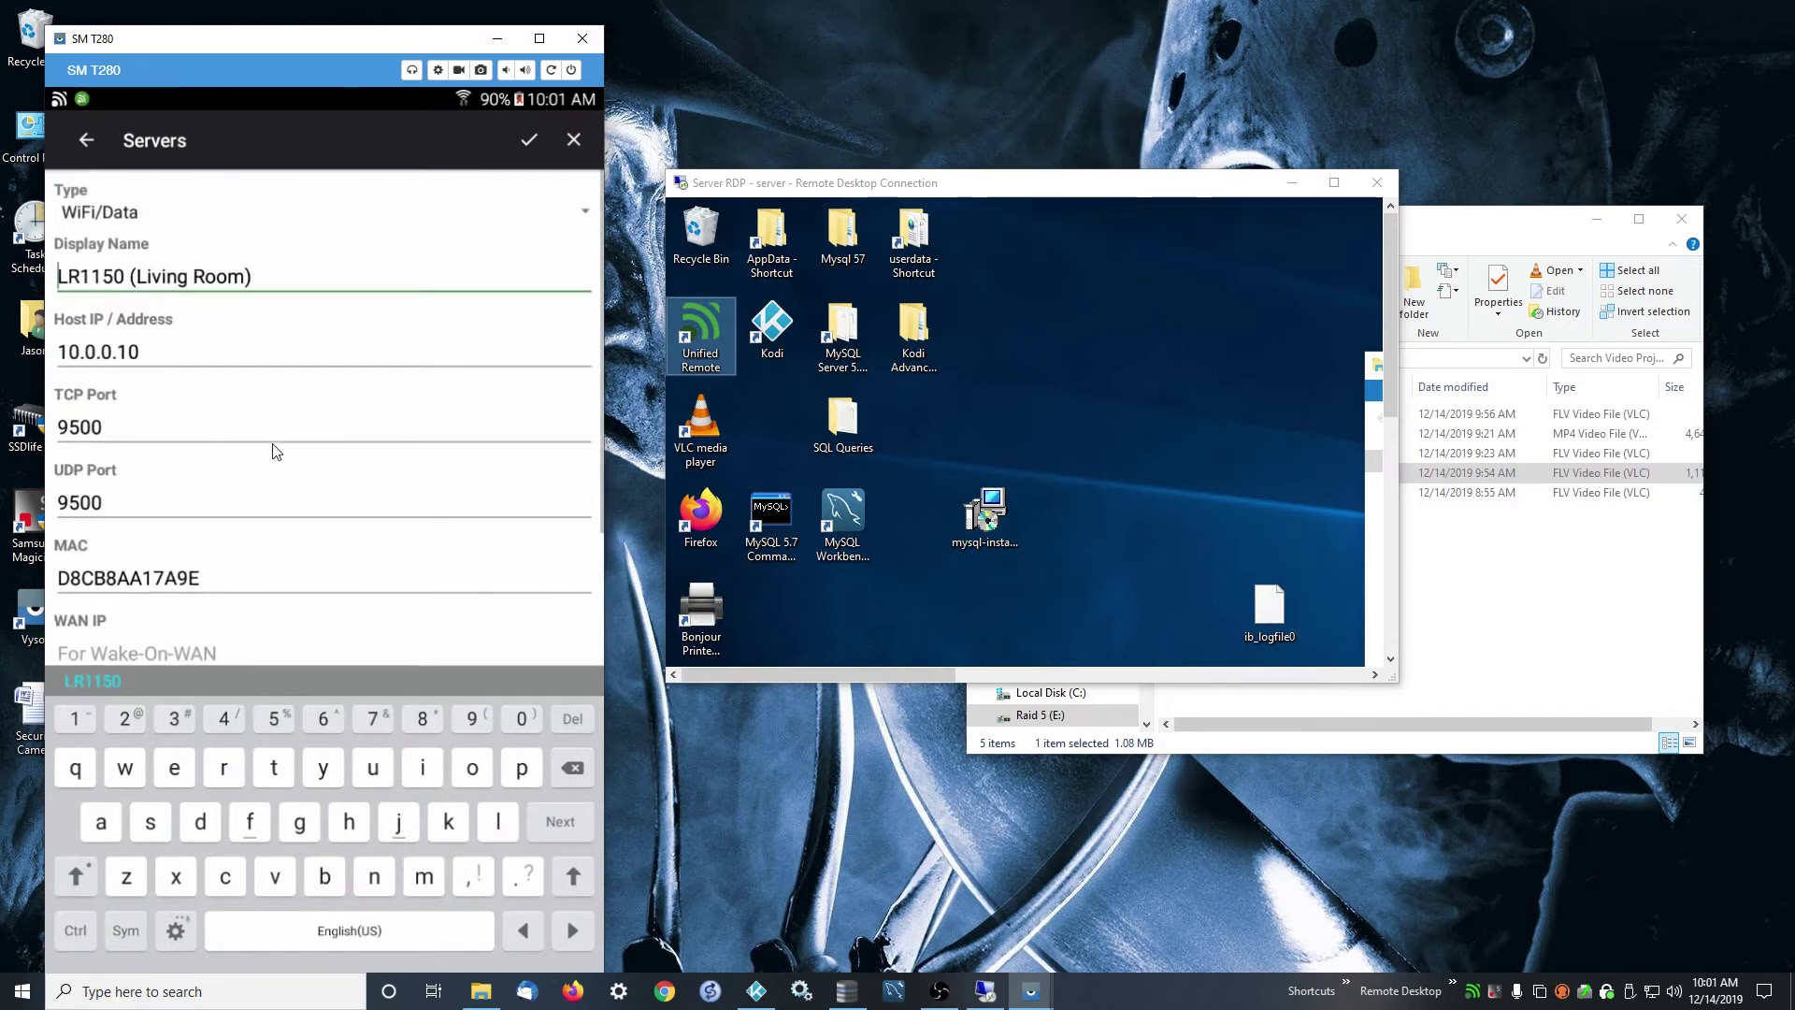
pyautogui.click(84, 140)
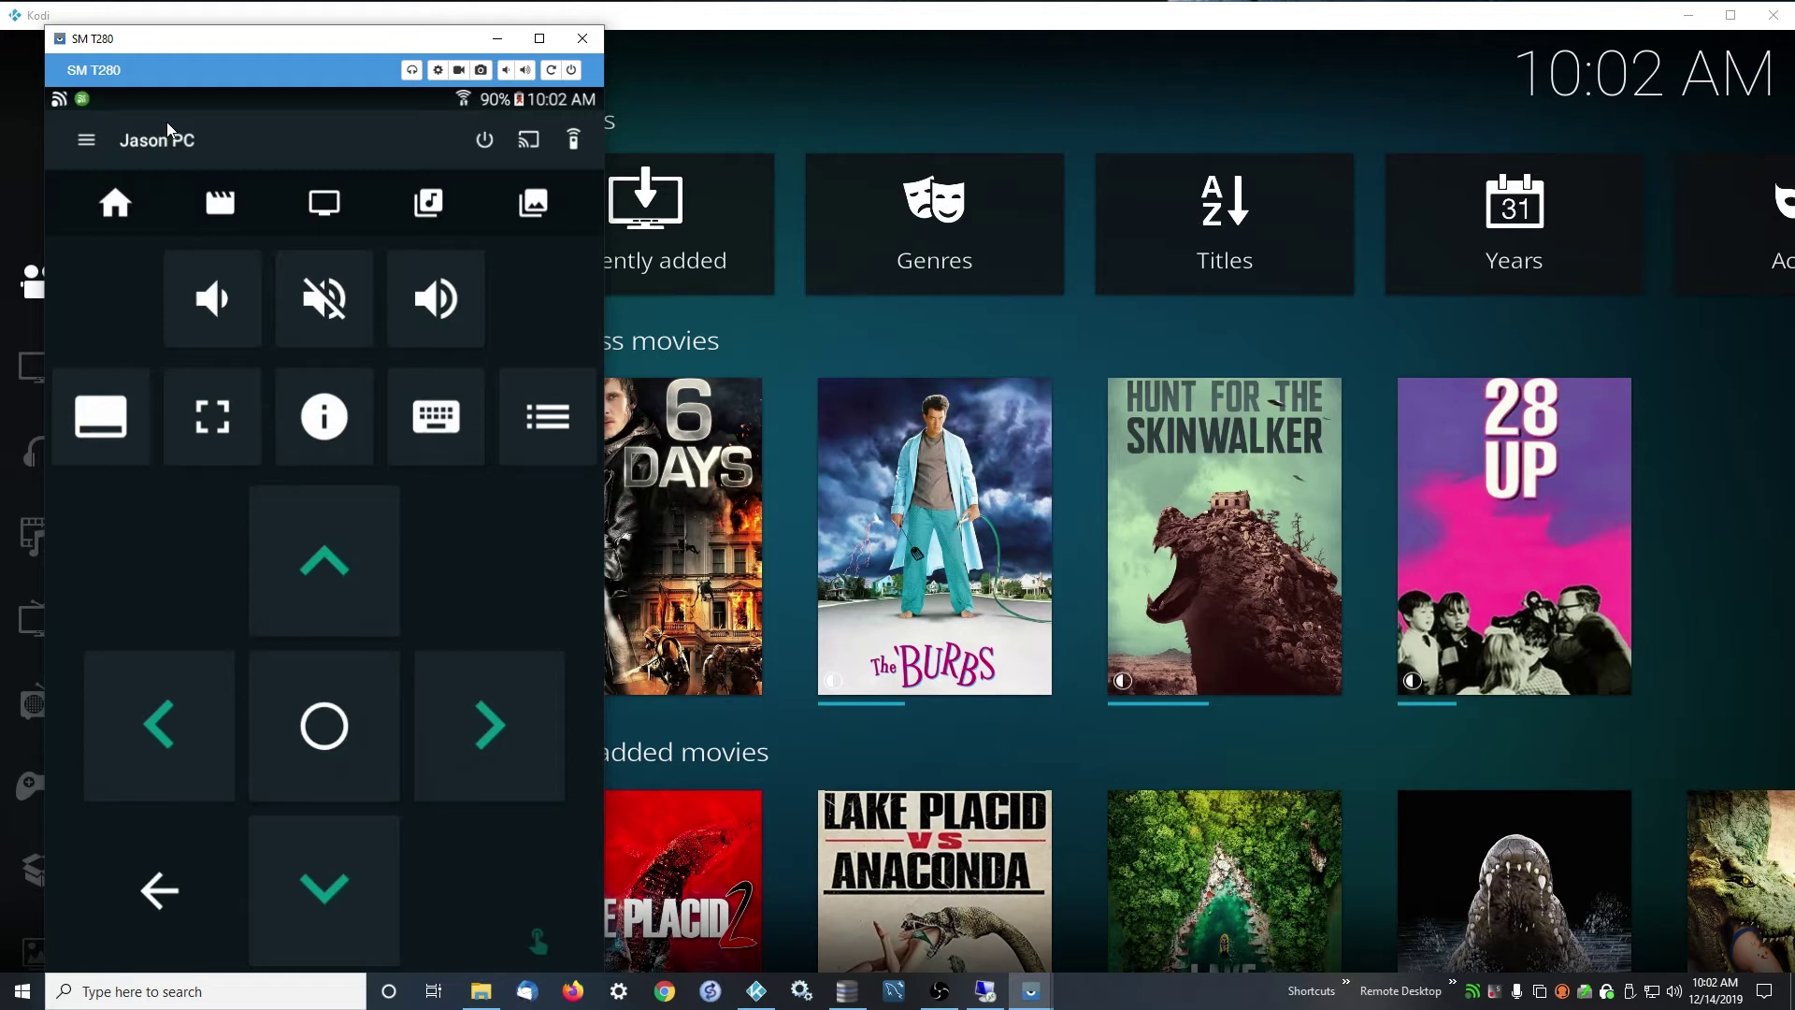
# - Move the SM T280 window to the opposite side of the screen so that Kodi's main menu is uncovered
pyautogui.moveTo(228, 42); pyautogui.dragTo(250, 29)
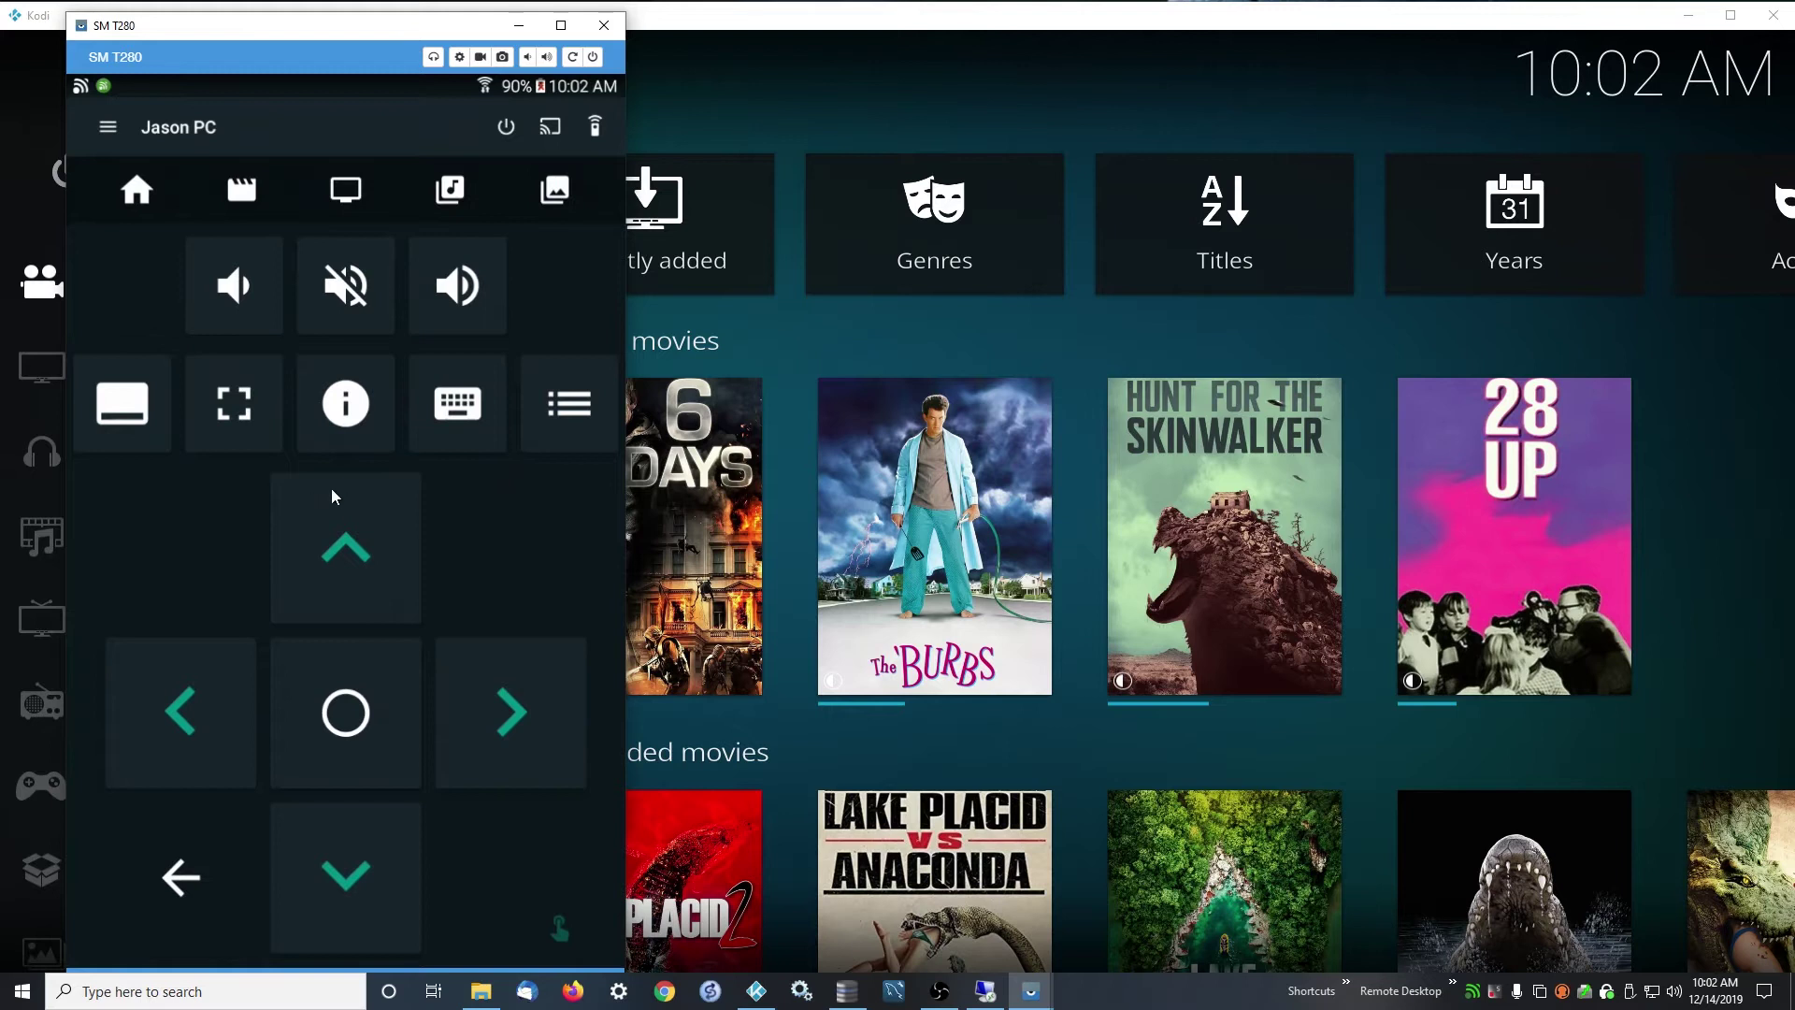
pyautogui.moveTo(317, 32); pyautogui.dragTo(389, 48)
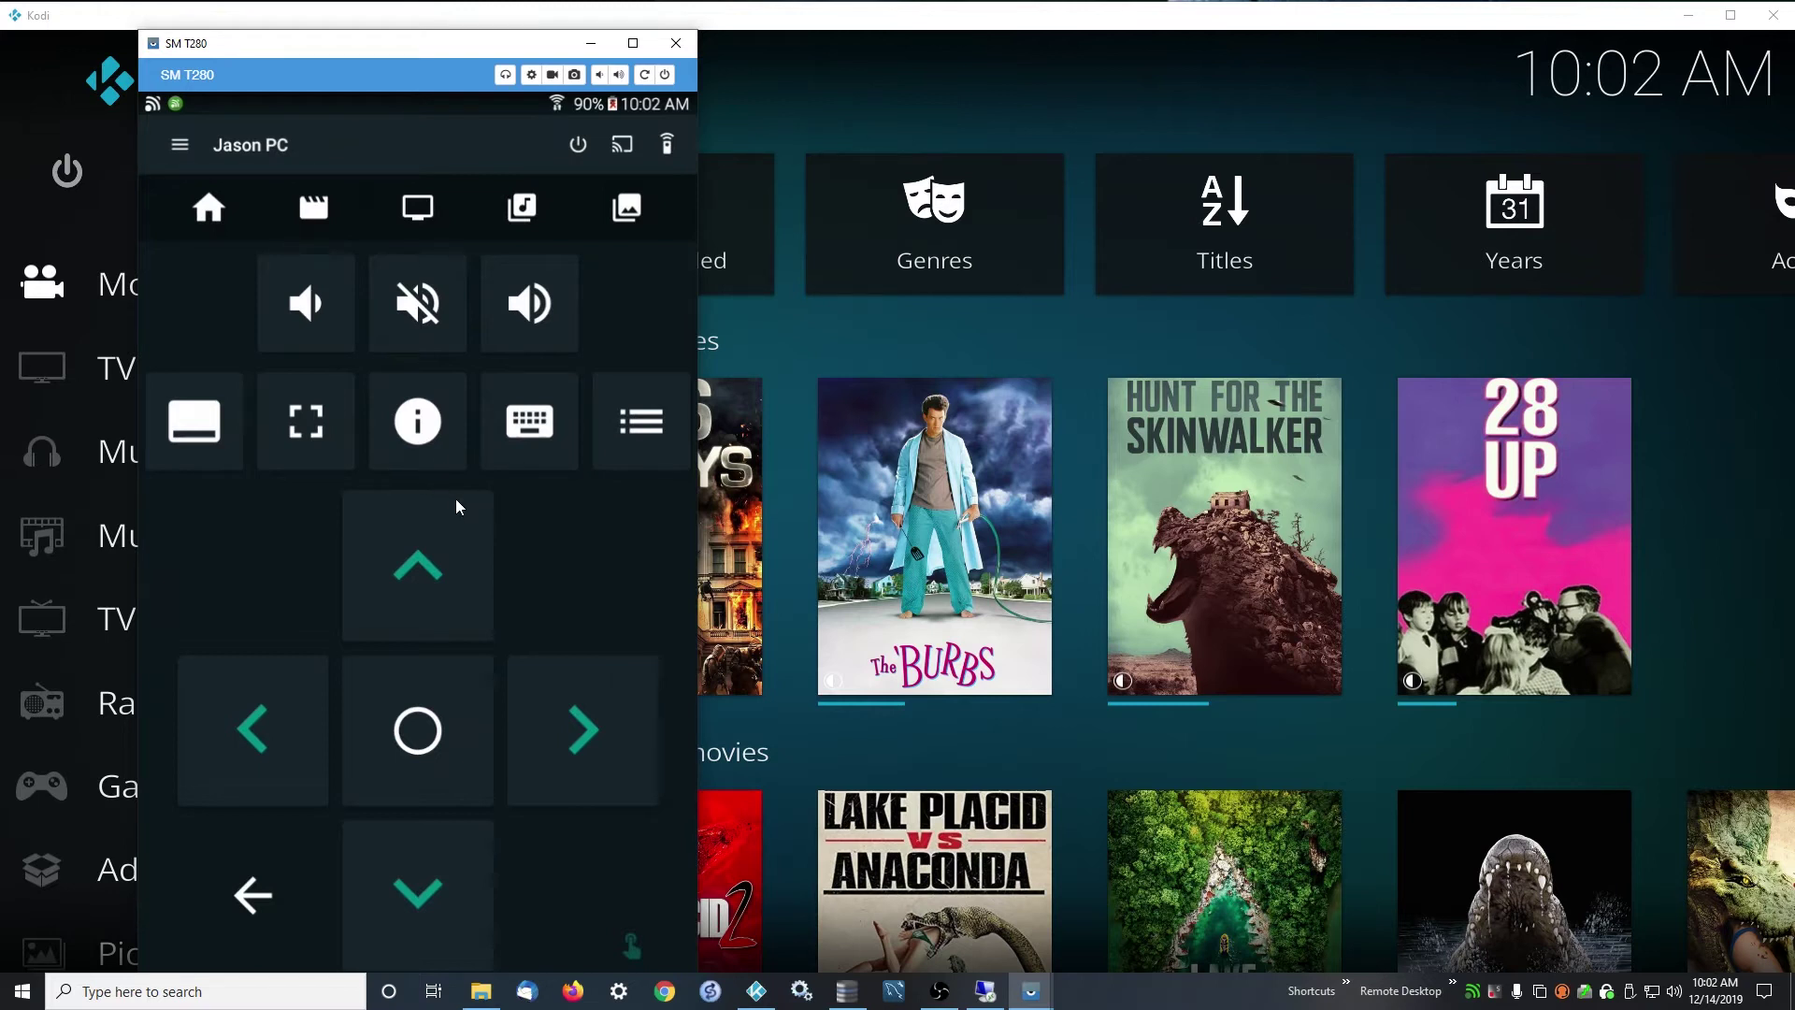
pyautogui.moveTo(364, 35); pyautogui.dragTo(1457, 14)
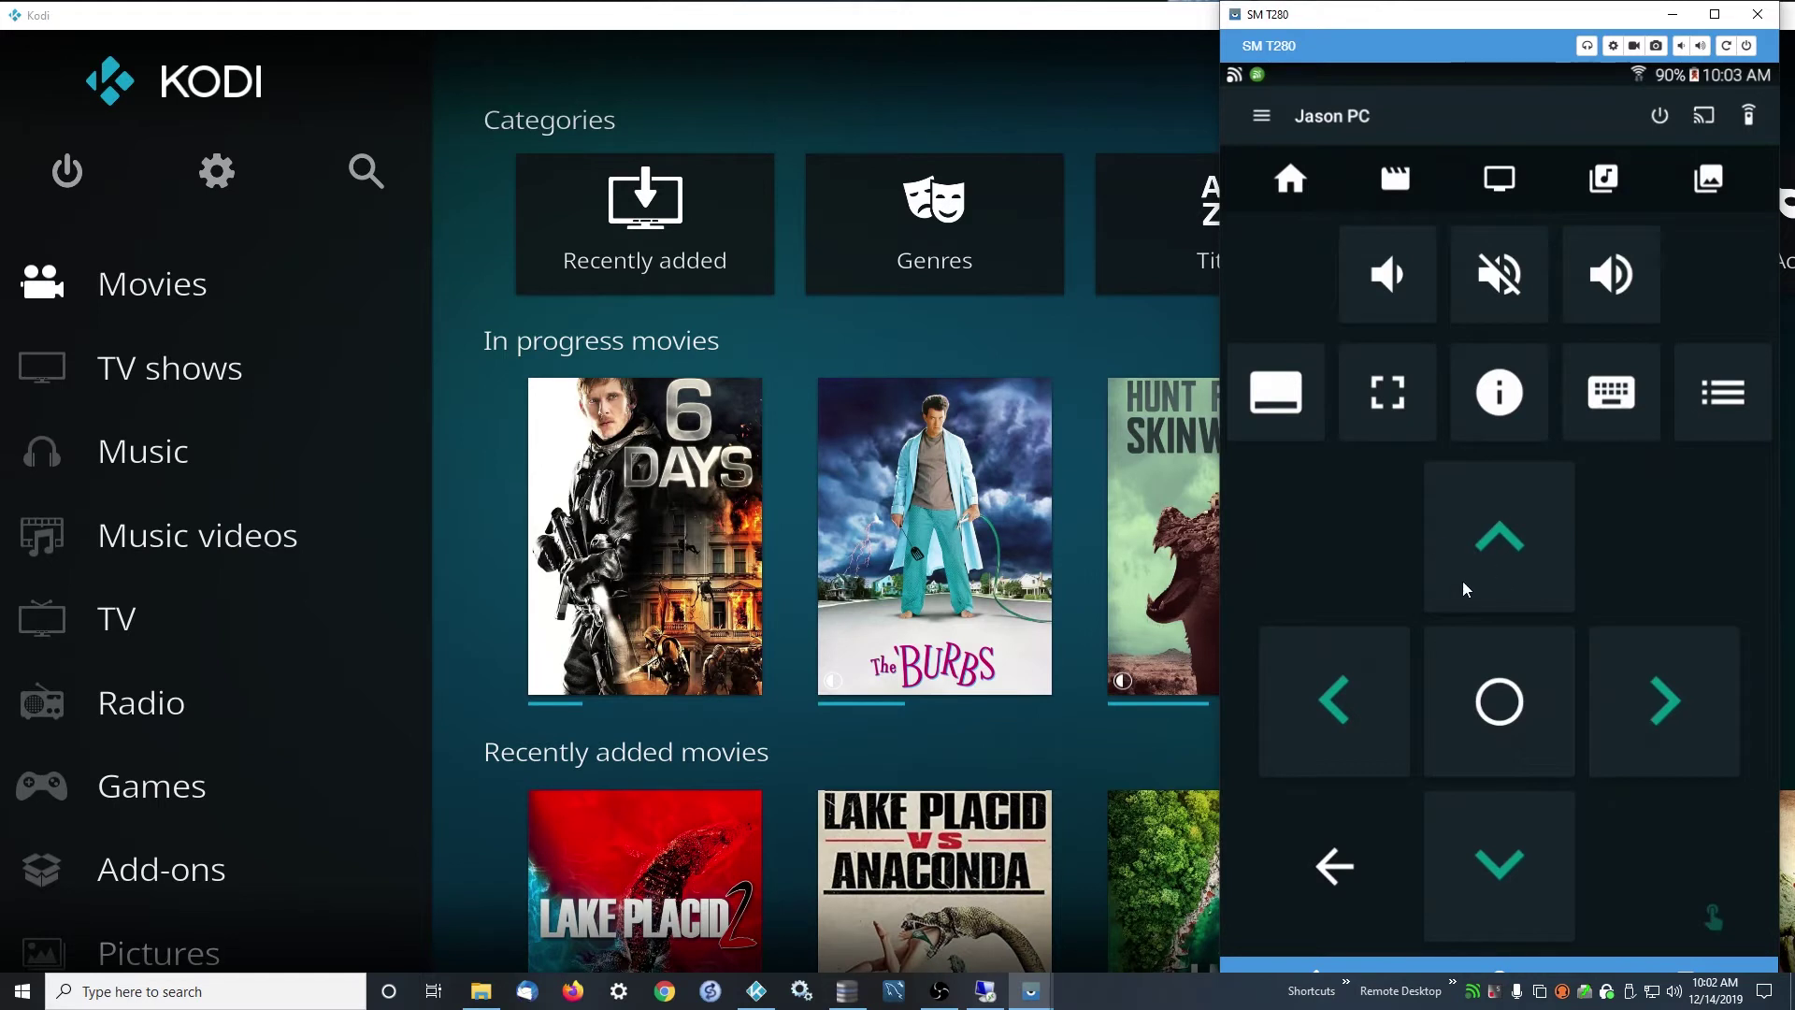
# - Use the tablet remote to move Kodi's selection from the Movies menu entry to the Genres category
pyautogui.click(1509, 558)
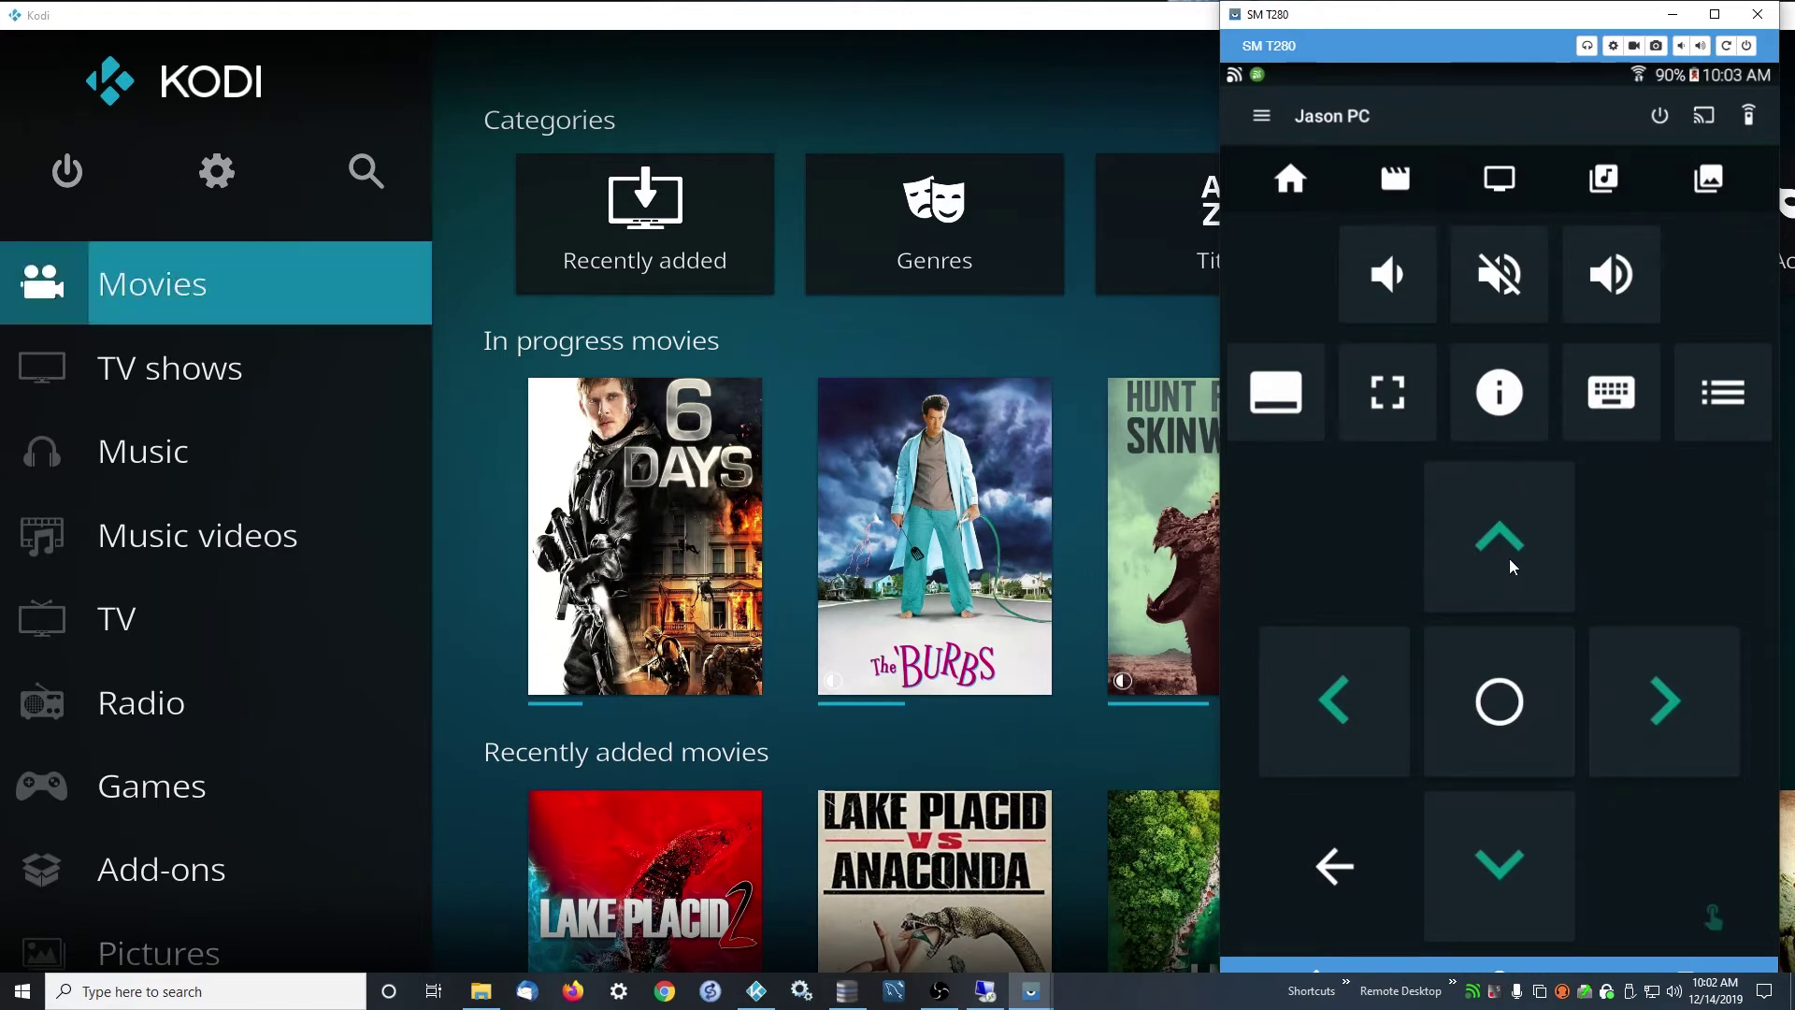
pyautogui.press('Right')
pyautogui.press('Right')
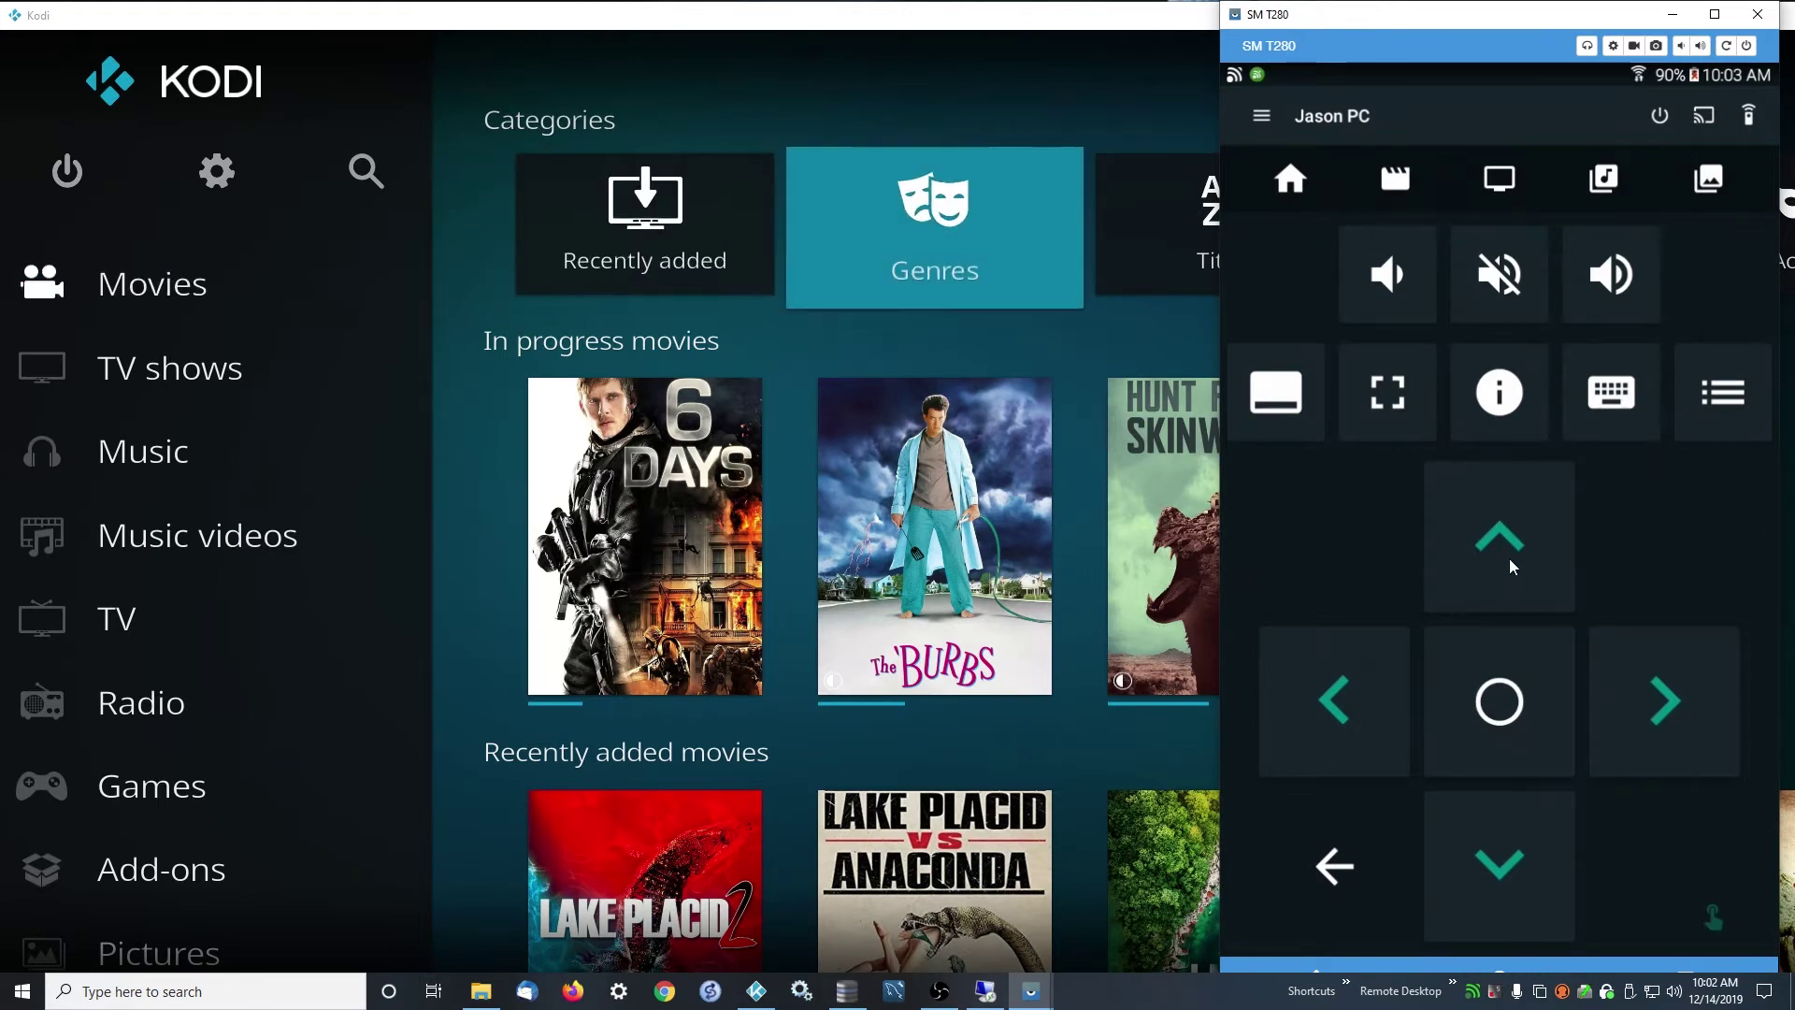
# - Use the tablet remote to move Kodi's selection between the categories and the main menu, ending on Movies, and open the movie titles
pyautogui.press('Right')
pyautogui.press('Left')
pyautogui.press('Left')
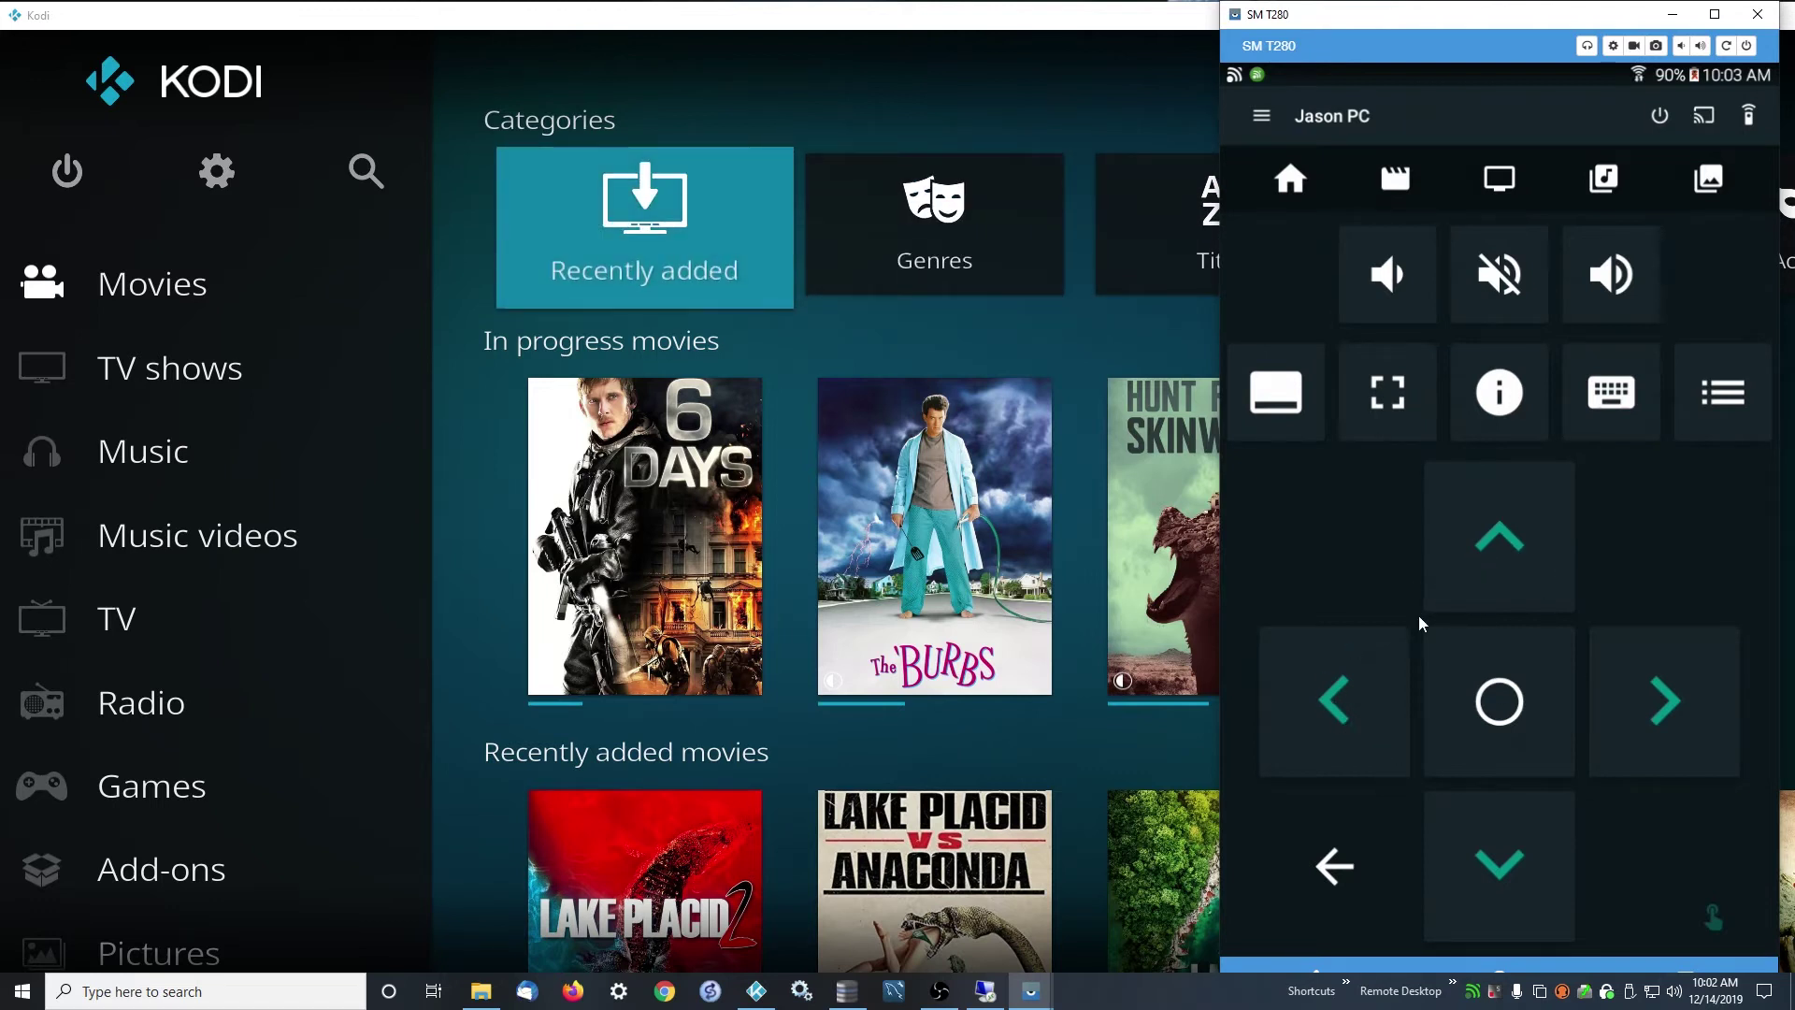
pyautogui.click(1350, 671)
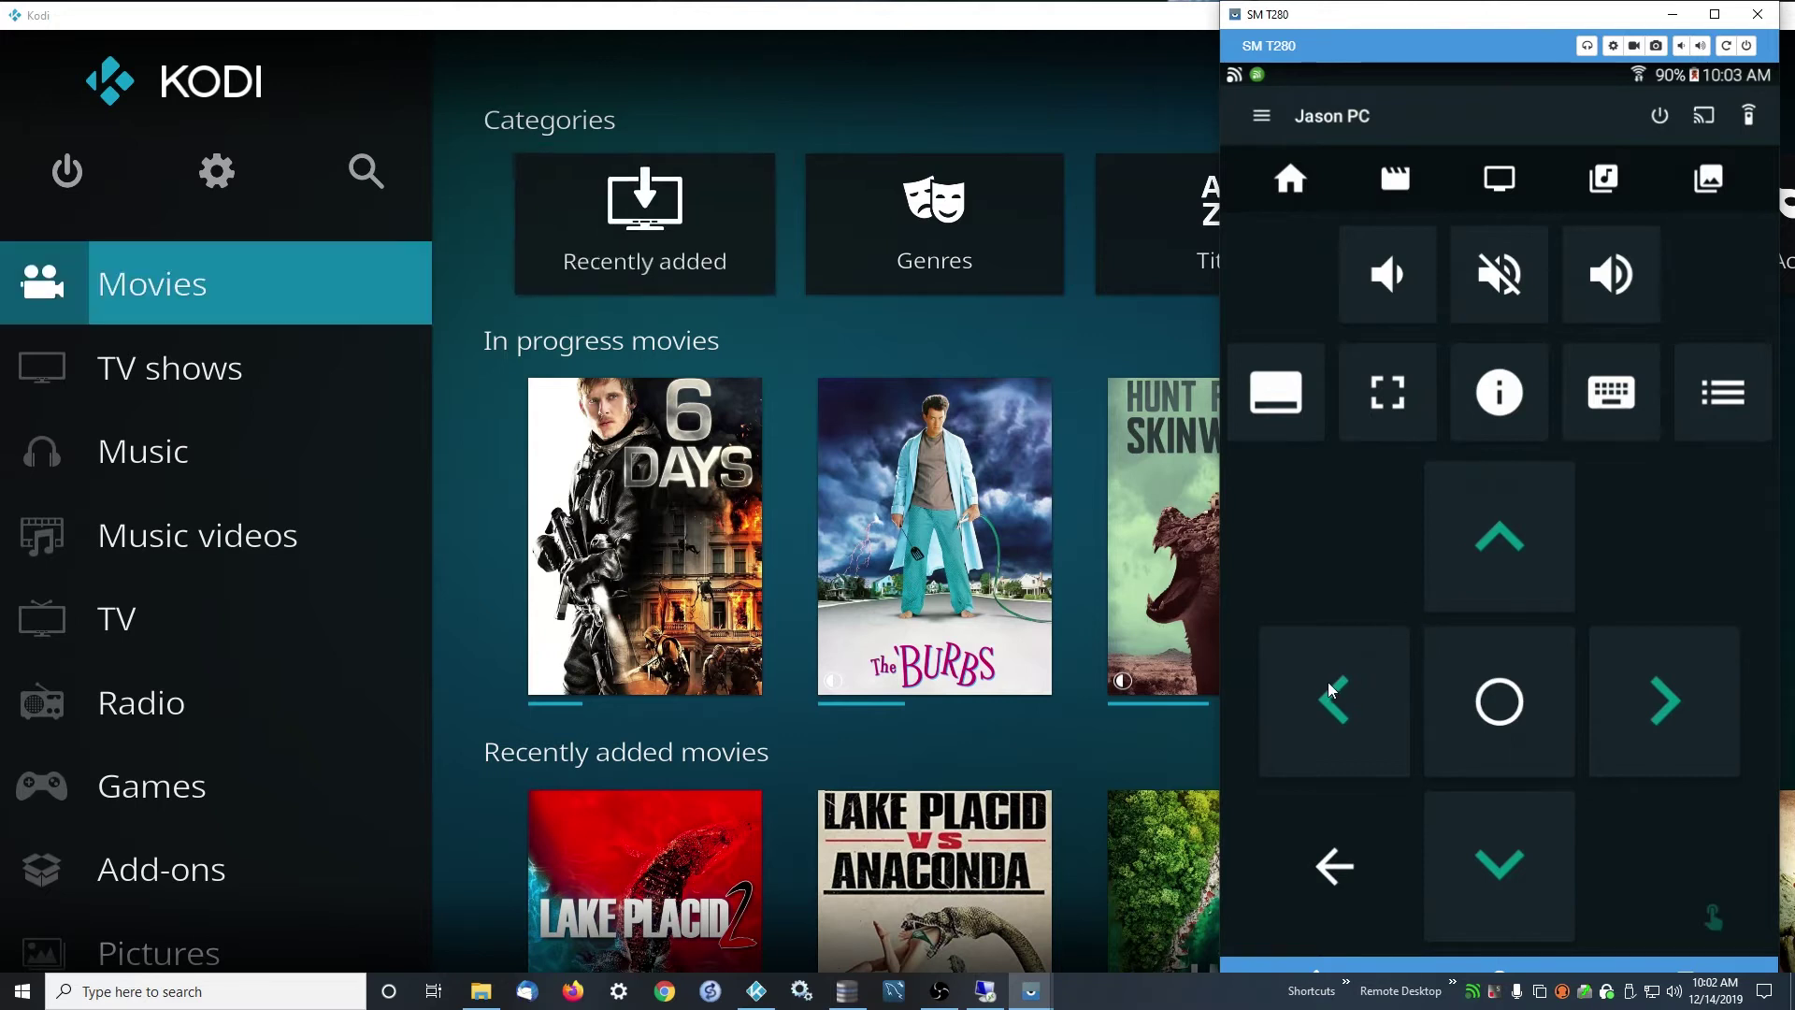
pyautogui.click(1676, 710)
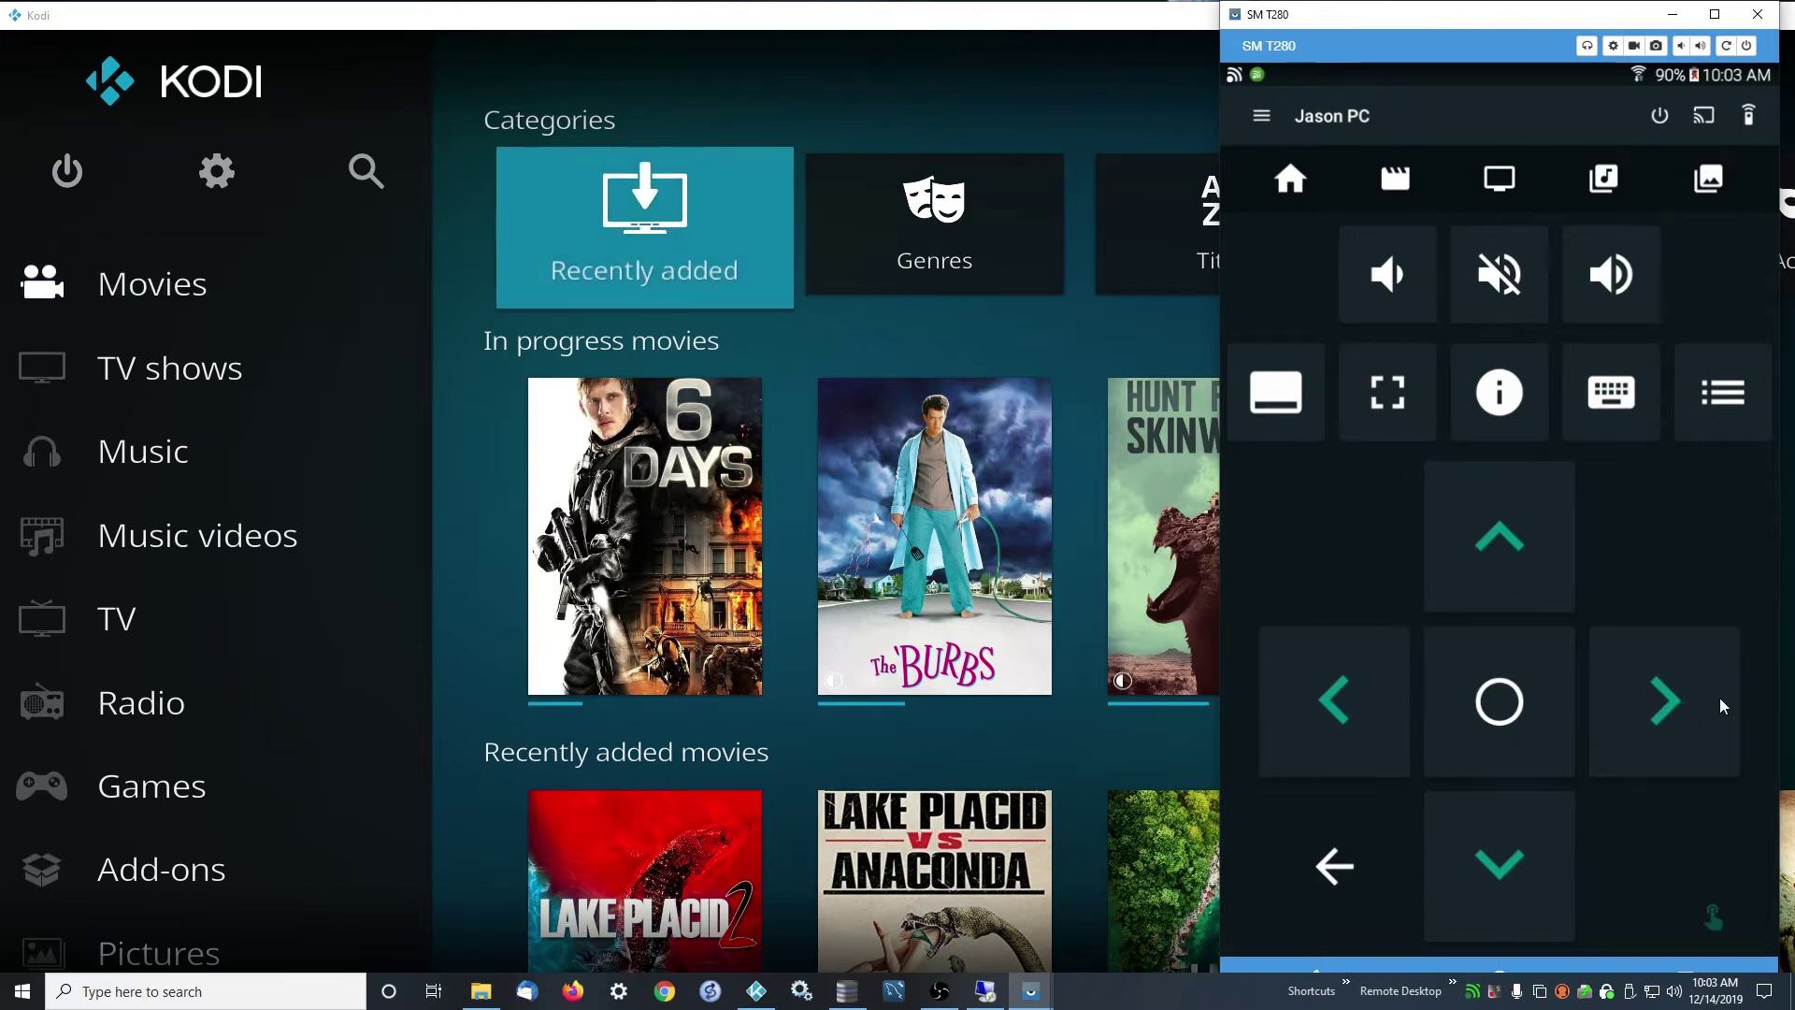
pyautogui.click(1663, 709)
pyautogui.click(1324, 712)
pyautogui.click(1322, 710)
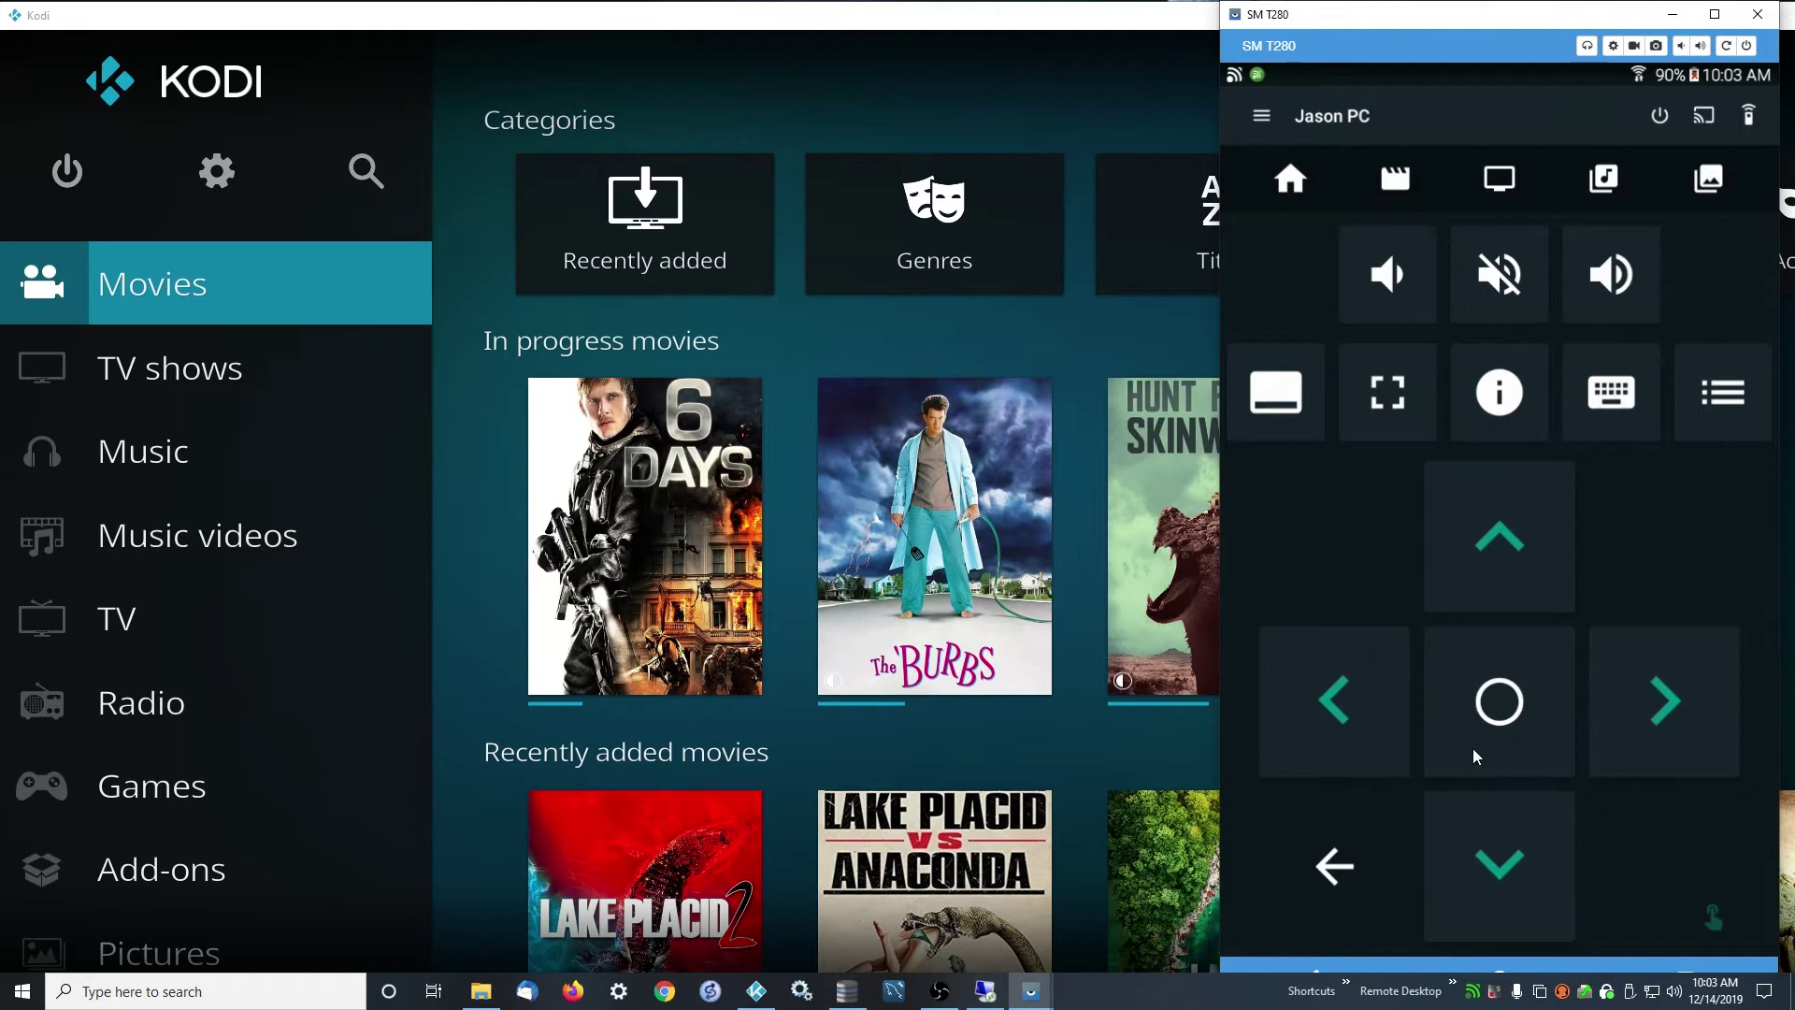
pyautogui.click(1516, 723)
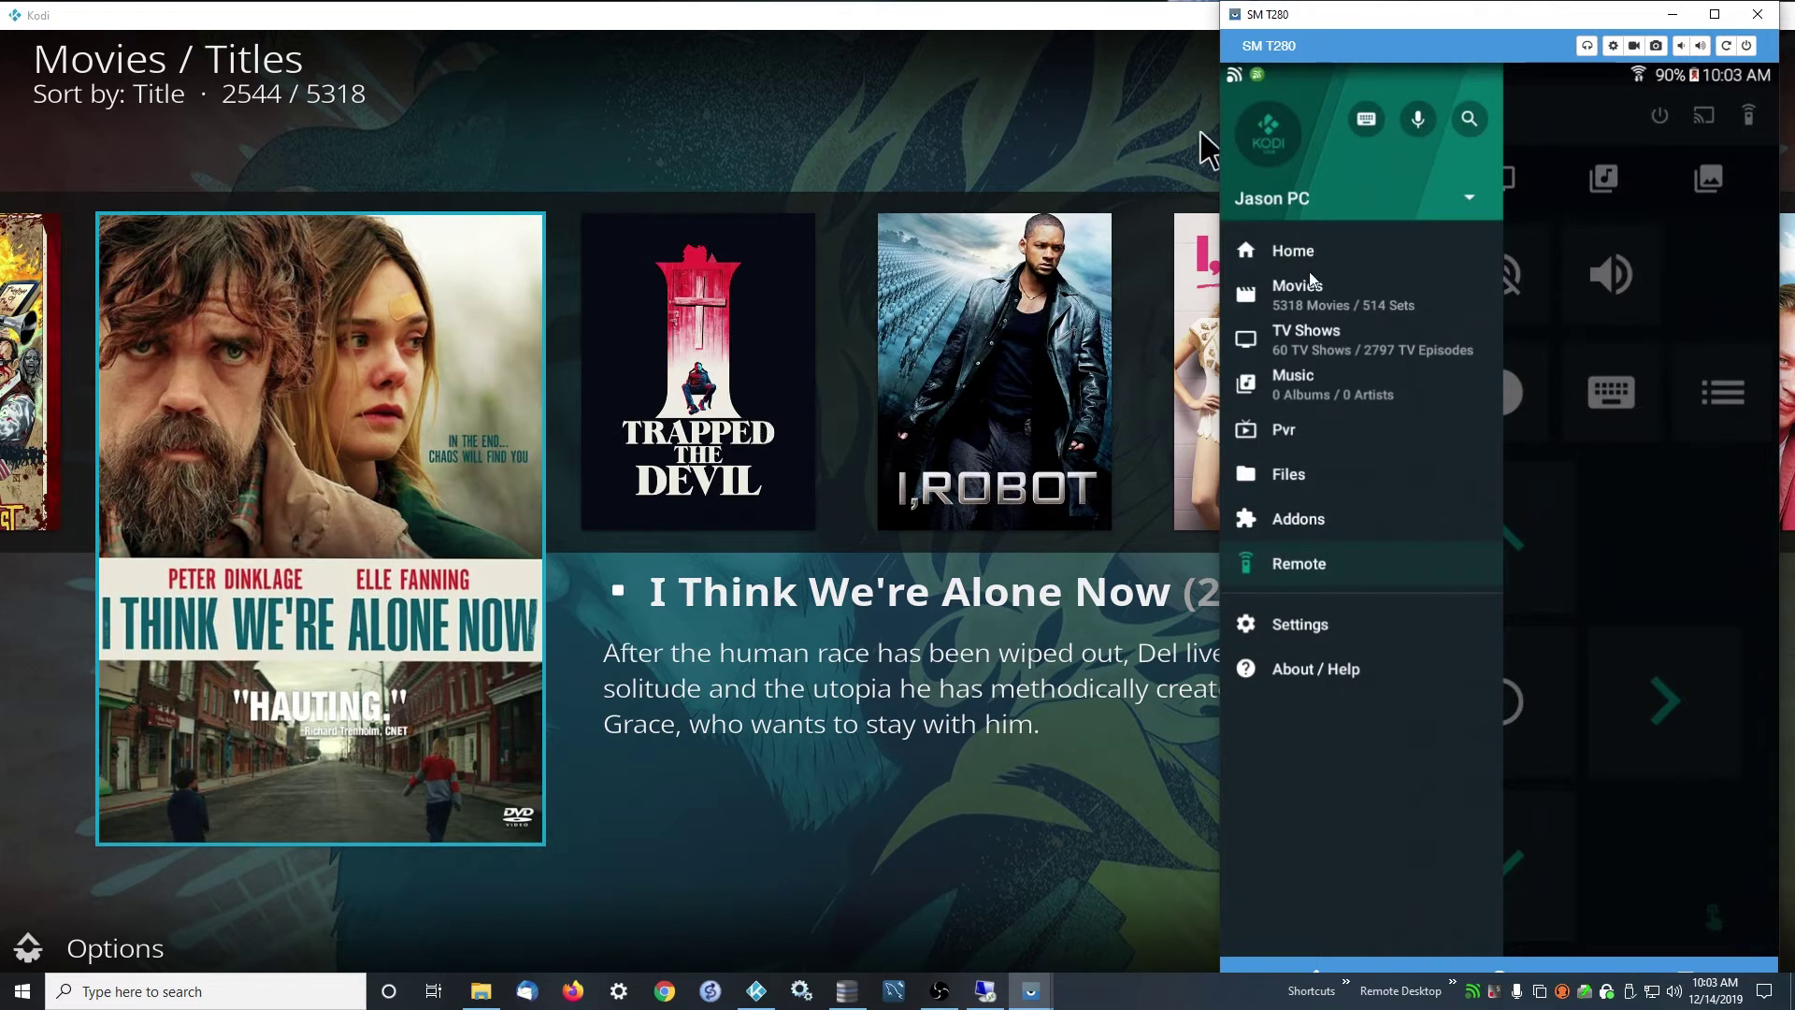
# - Open the Movies library in the tablet's Kodi remote app and start playing I Think We're Alone Now in Kodi
pyautogui.click(1312, 297)
pyautogui.click(1306, 301)
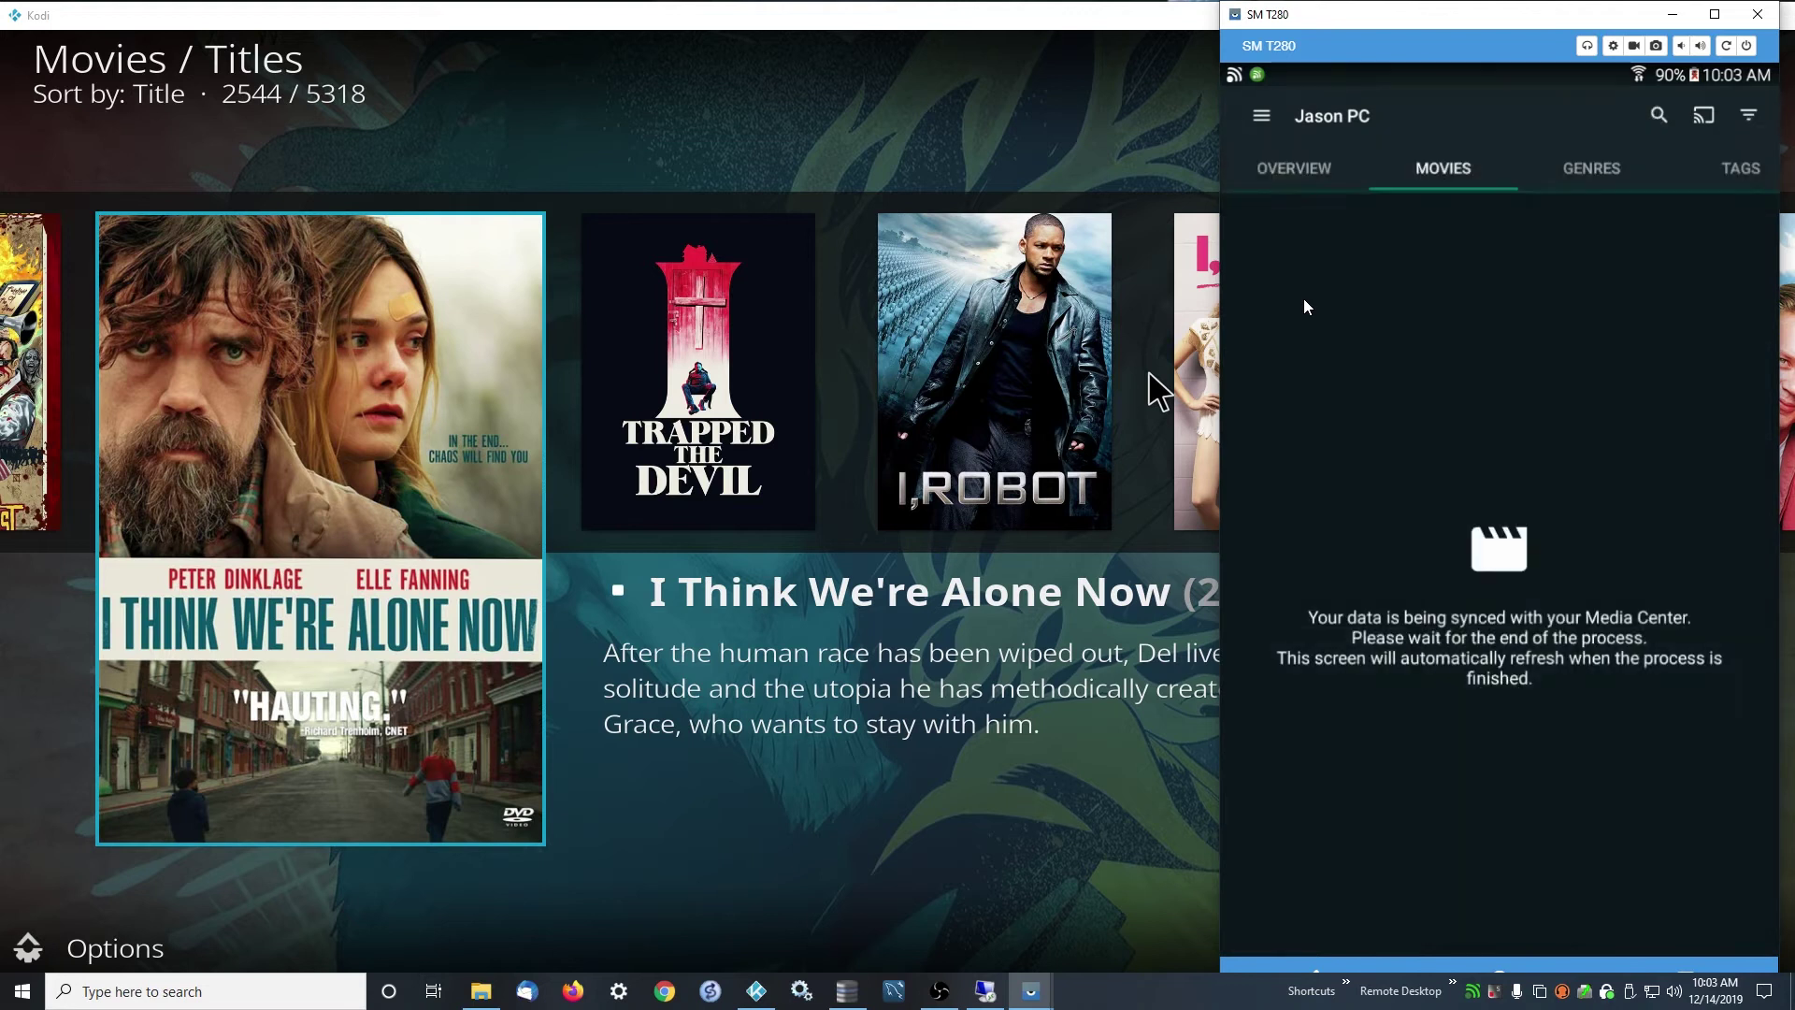
pyautogui.click(835, 760)
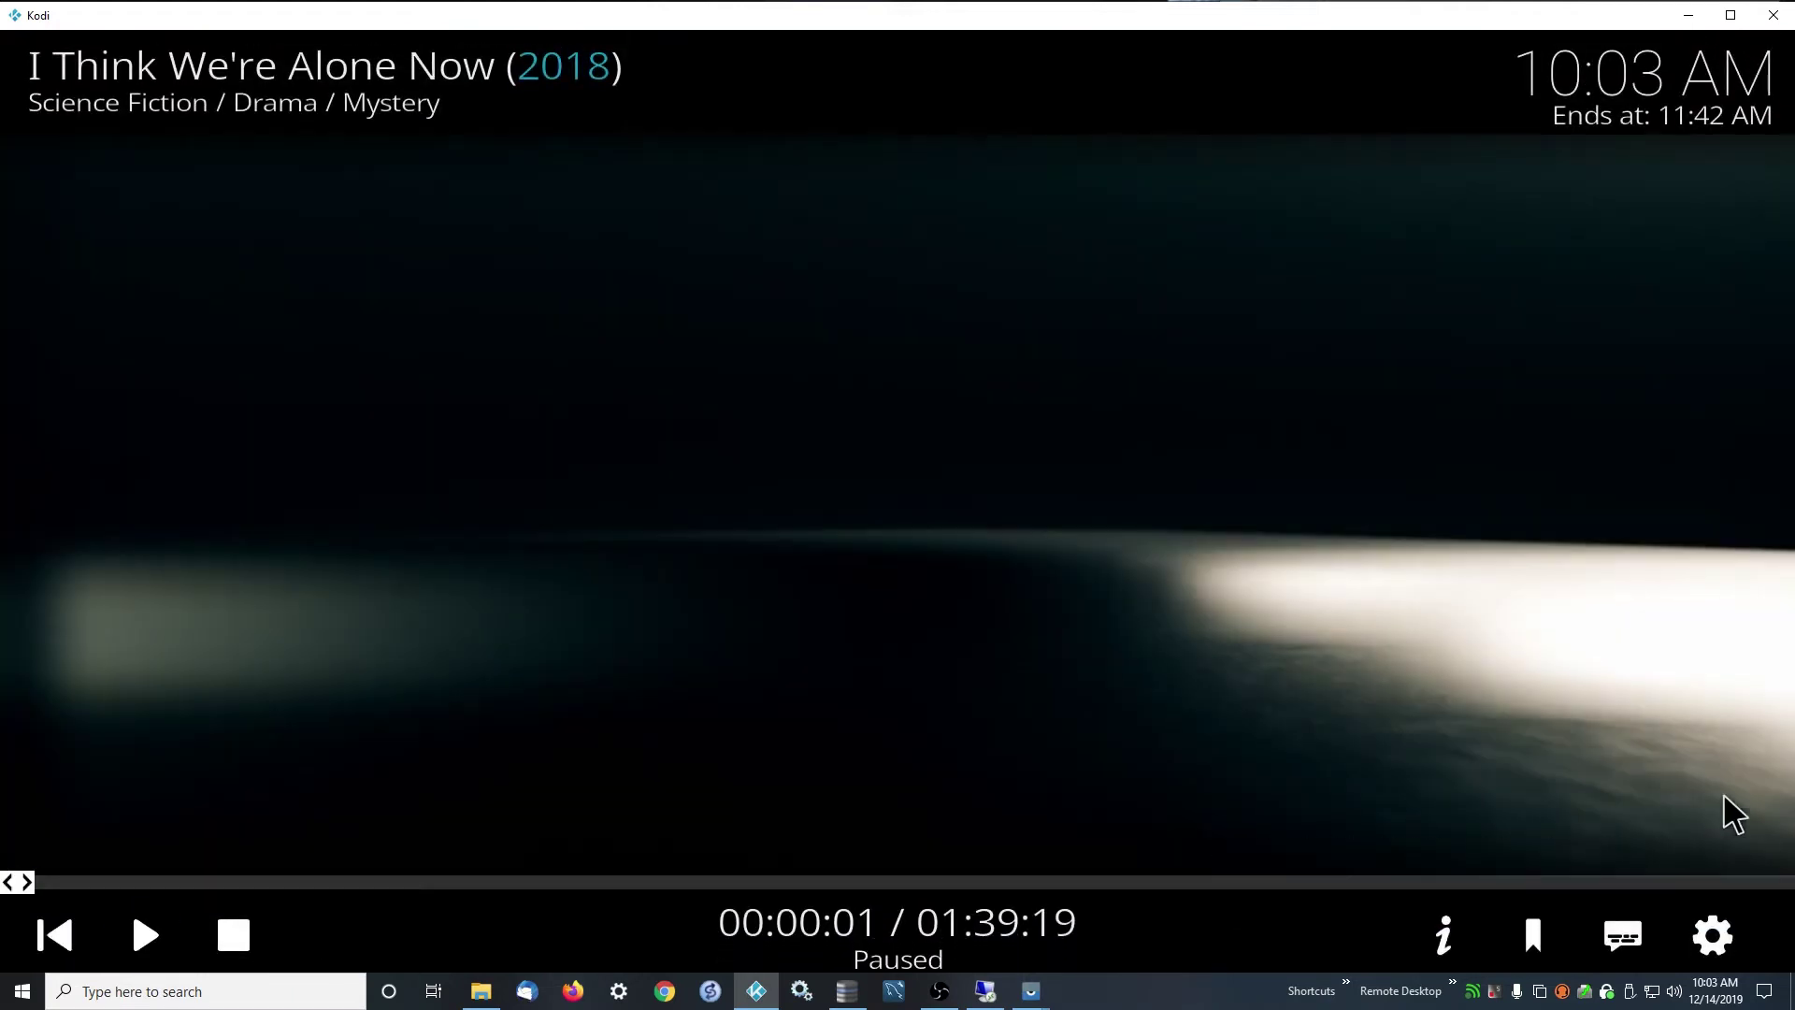
# - Lower the movie's volume to -60.0 dB in Kodi's audio settings and resume playback
pyautogui.click(1710, 936)
pyautogui.click(994, 438)
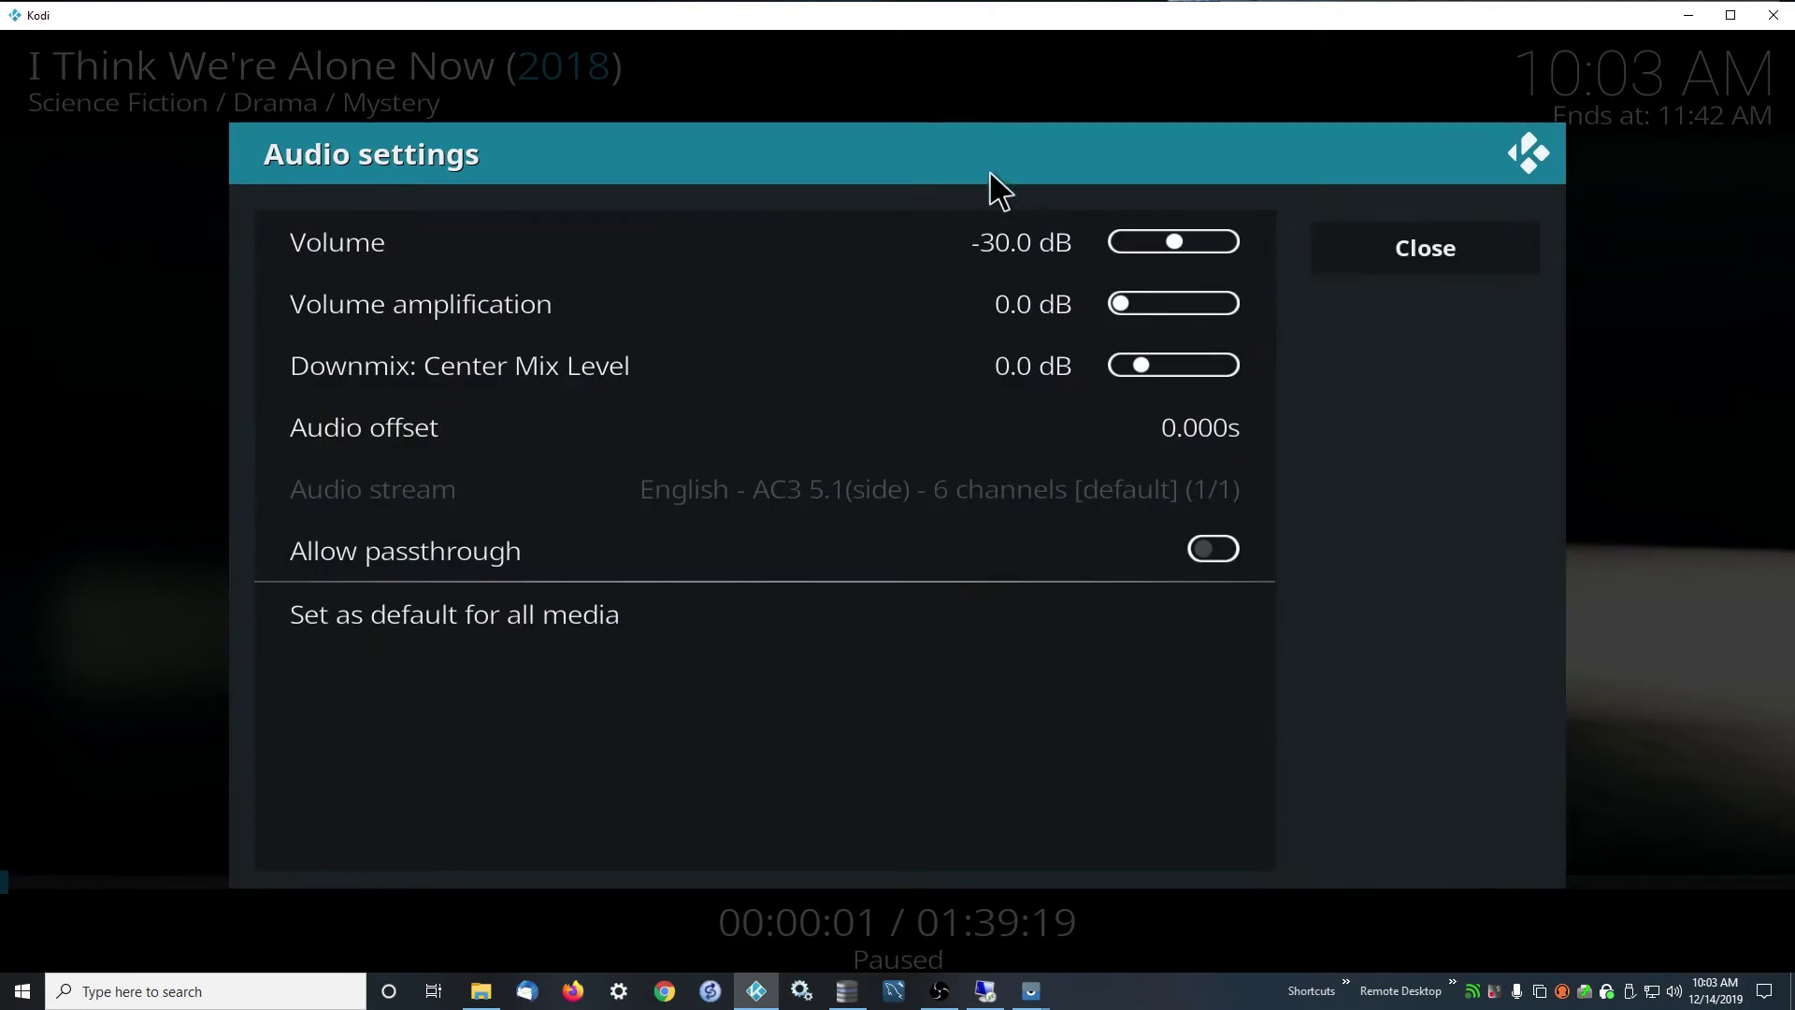
pyautogui.click(1132, 243)
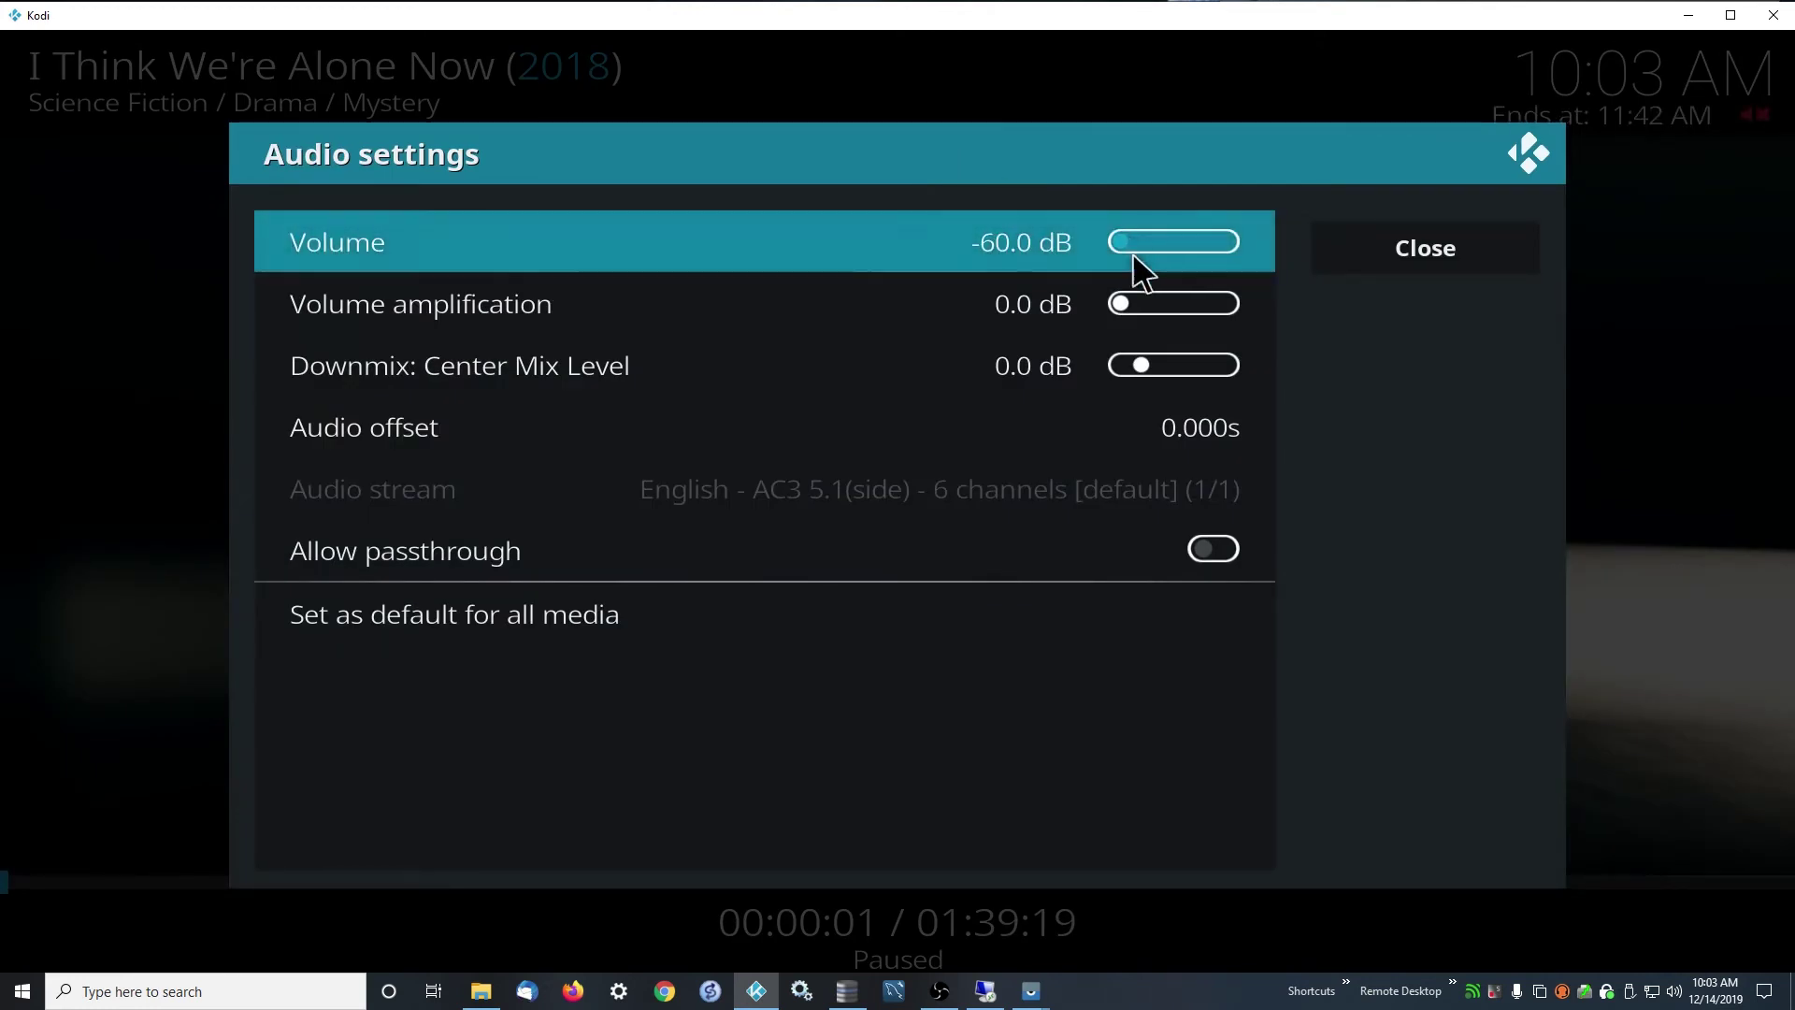
pyautogui.click(1379, 249)
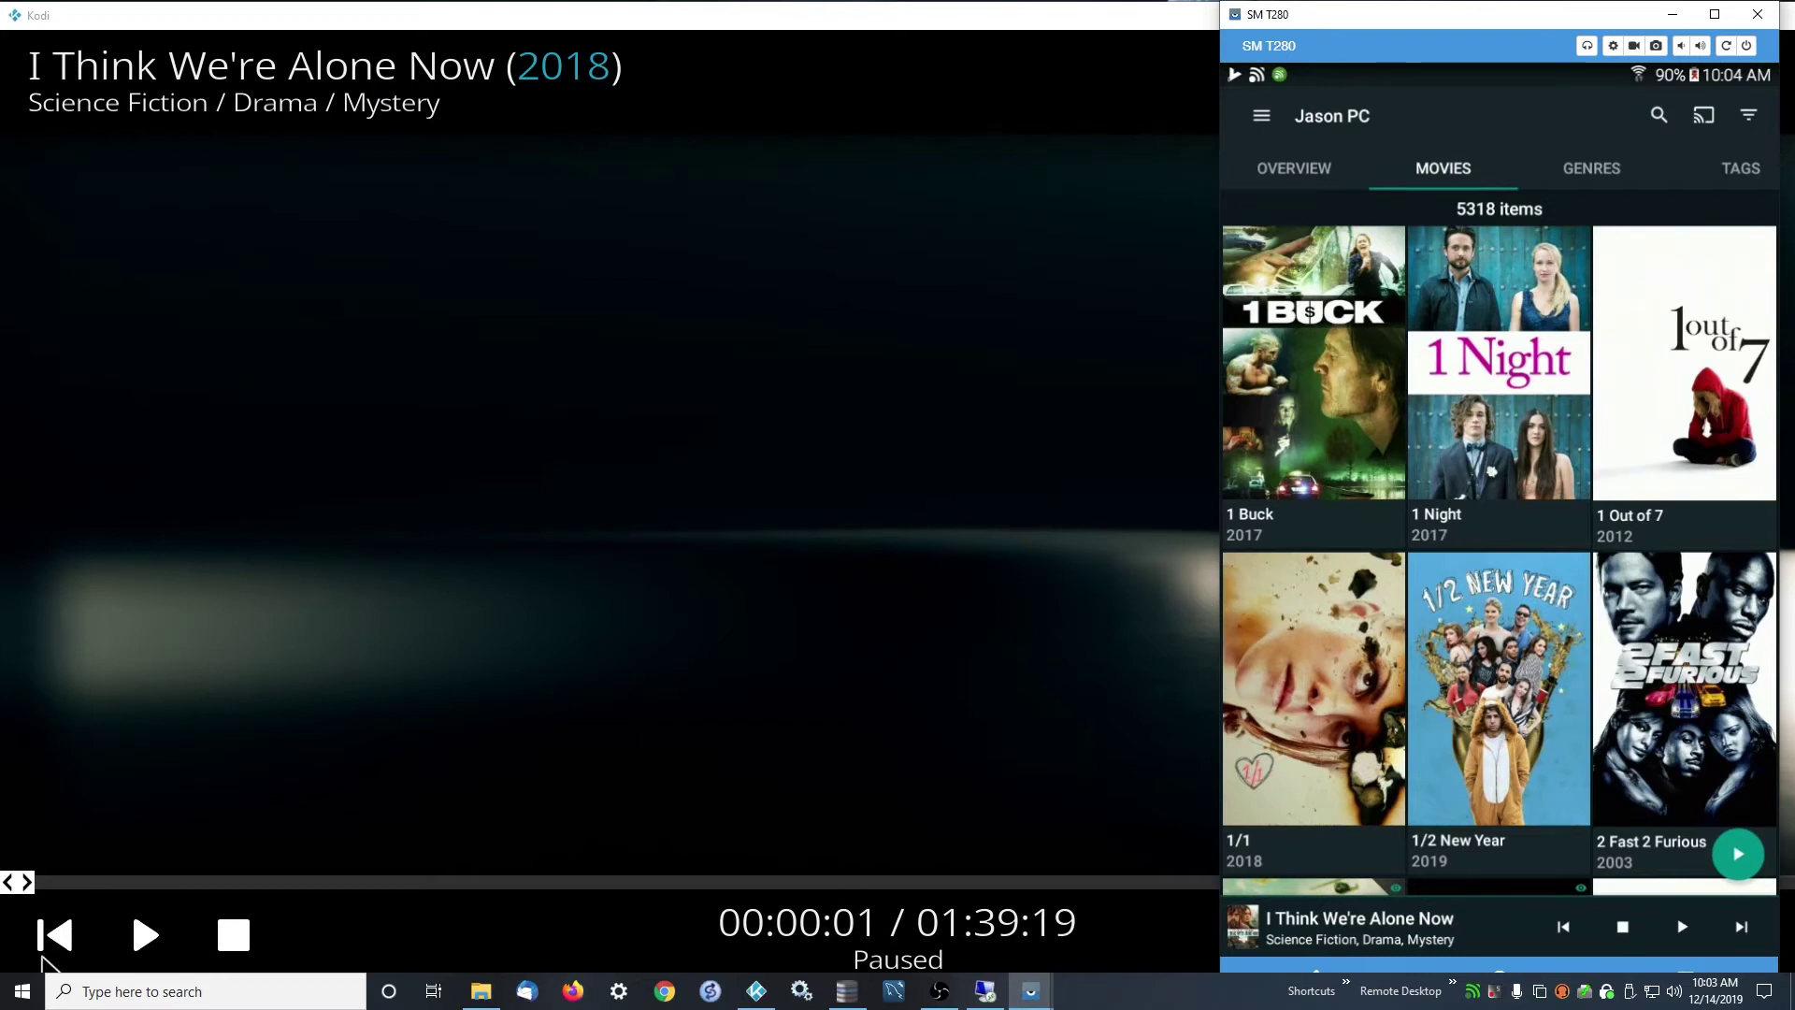
pyautogui.click(144, 938)
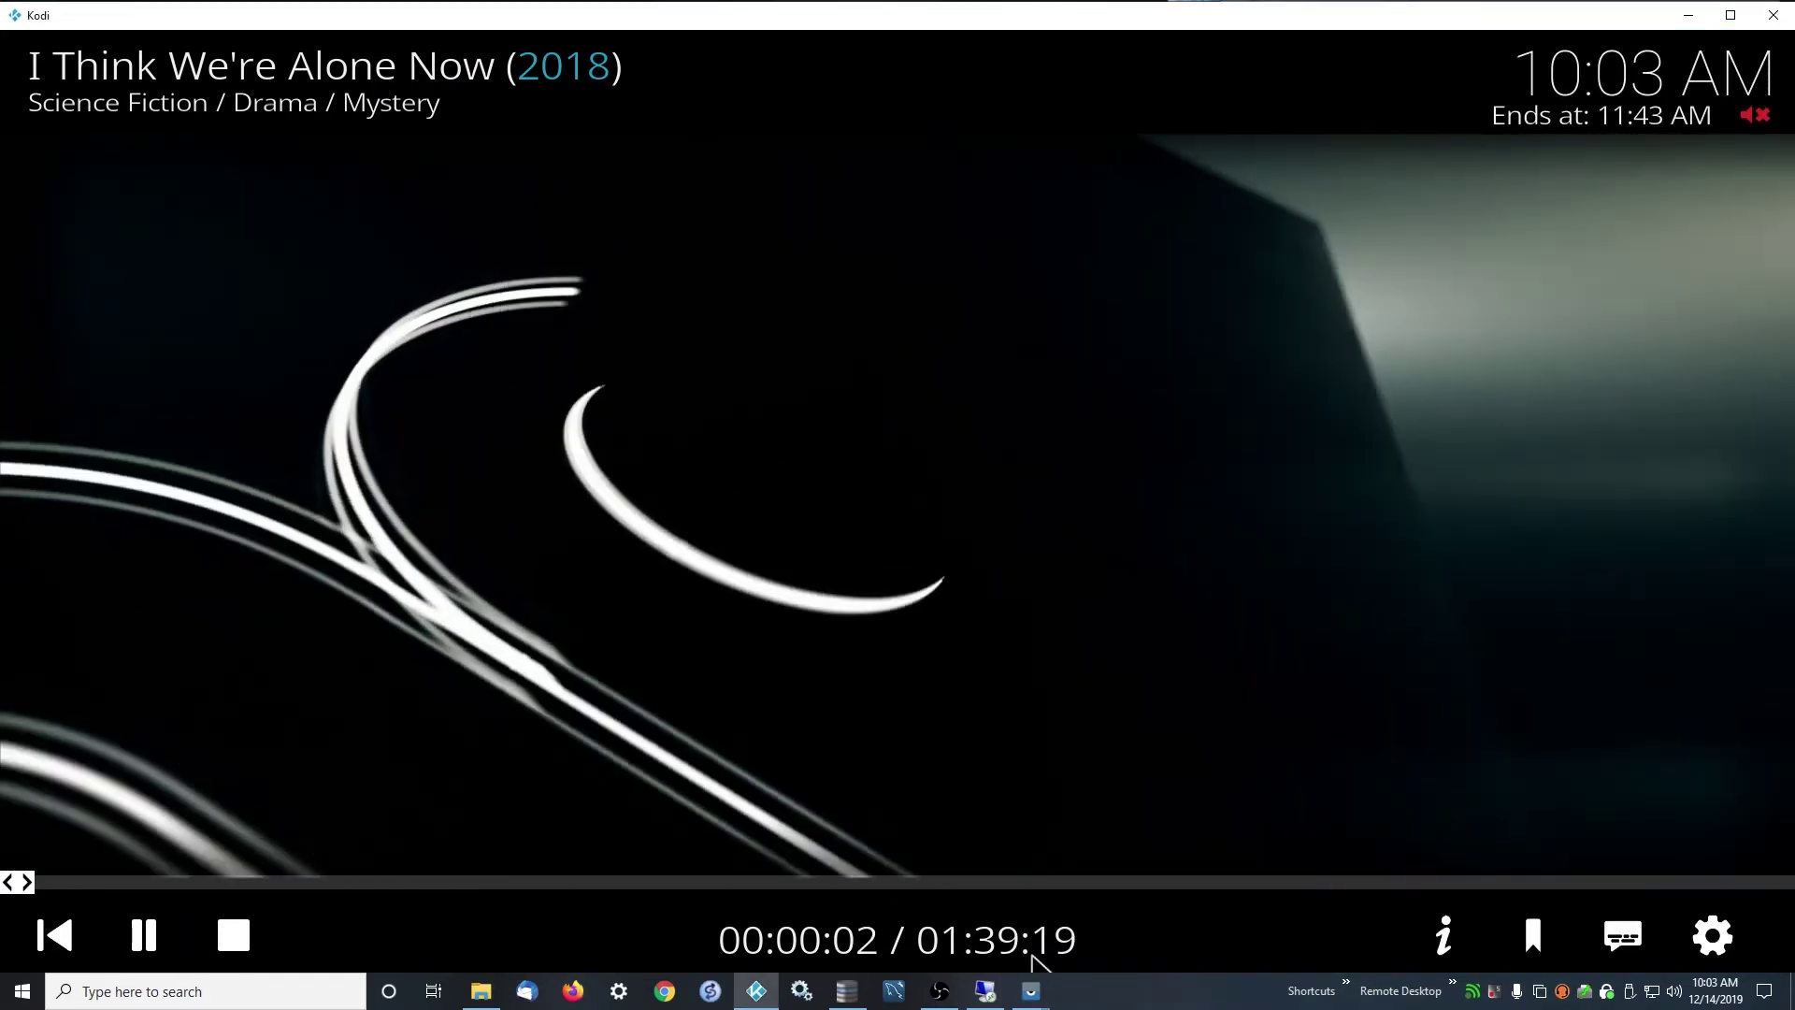
# - Bring the SM T280 window back to the front and browse through the poster grid of the movie library
pyautogui.moveTo(1031, 977)
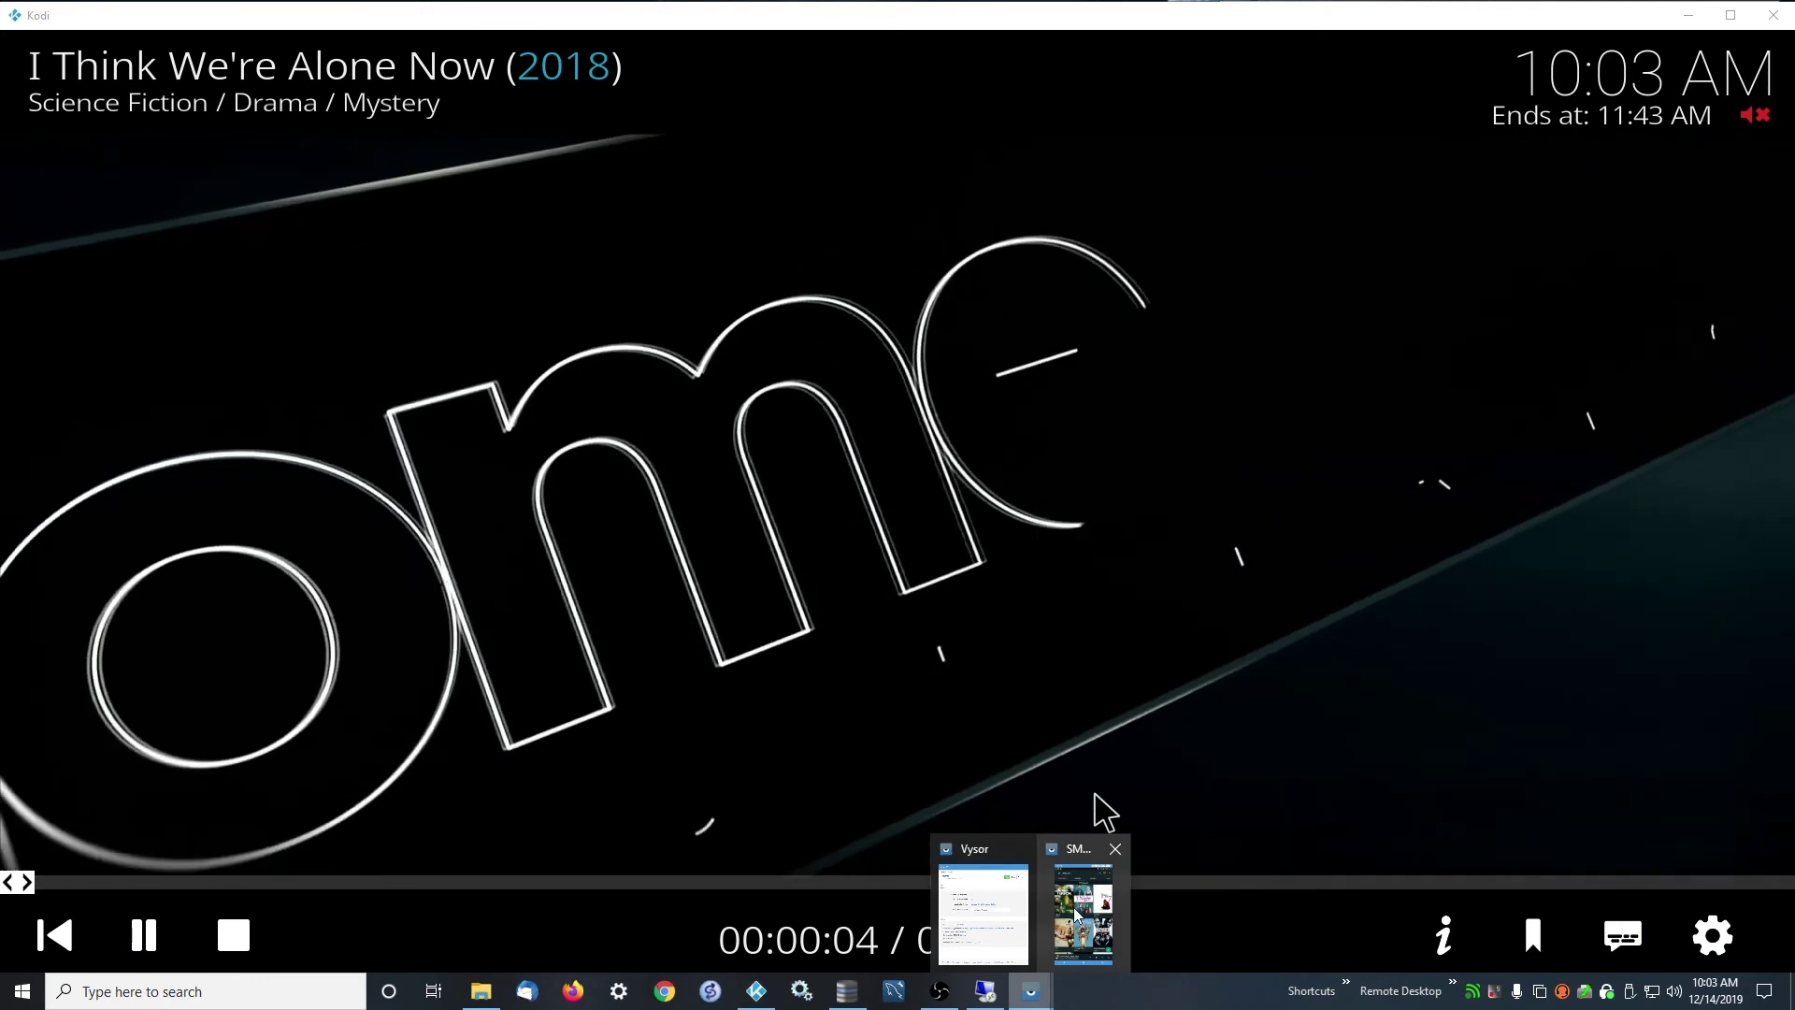
pyautogui.click(1085, 897)
pyautogui.scroll(-8, 1370, 385)
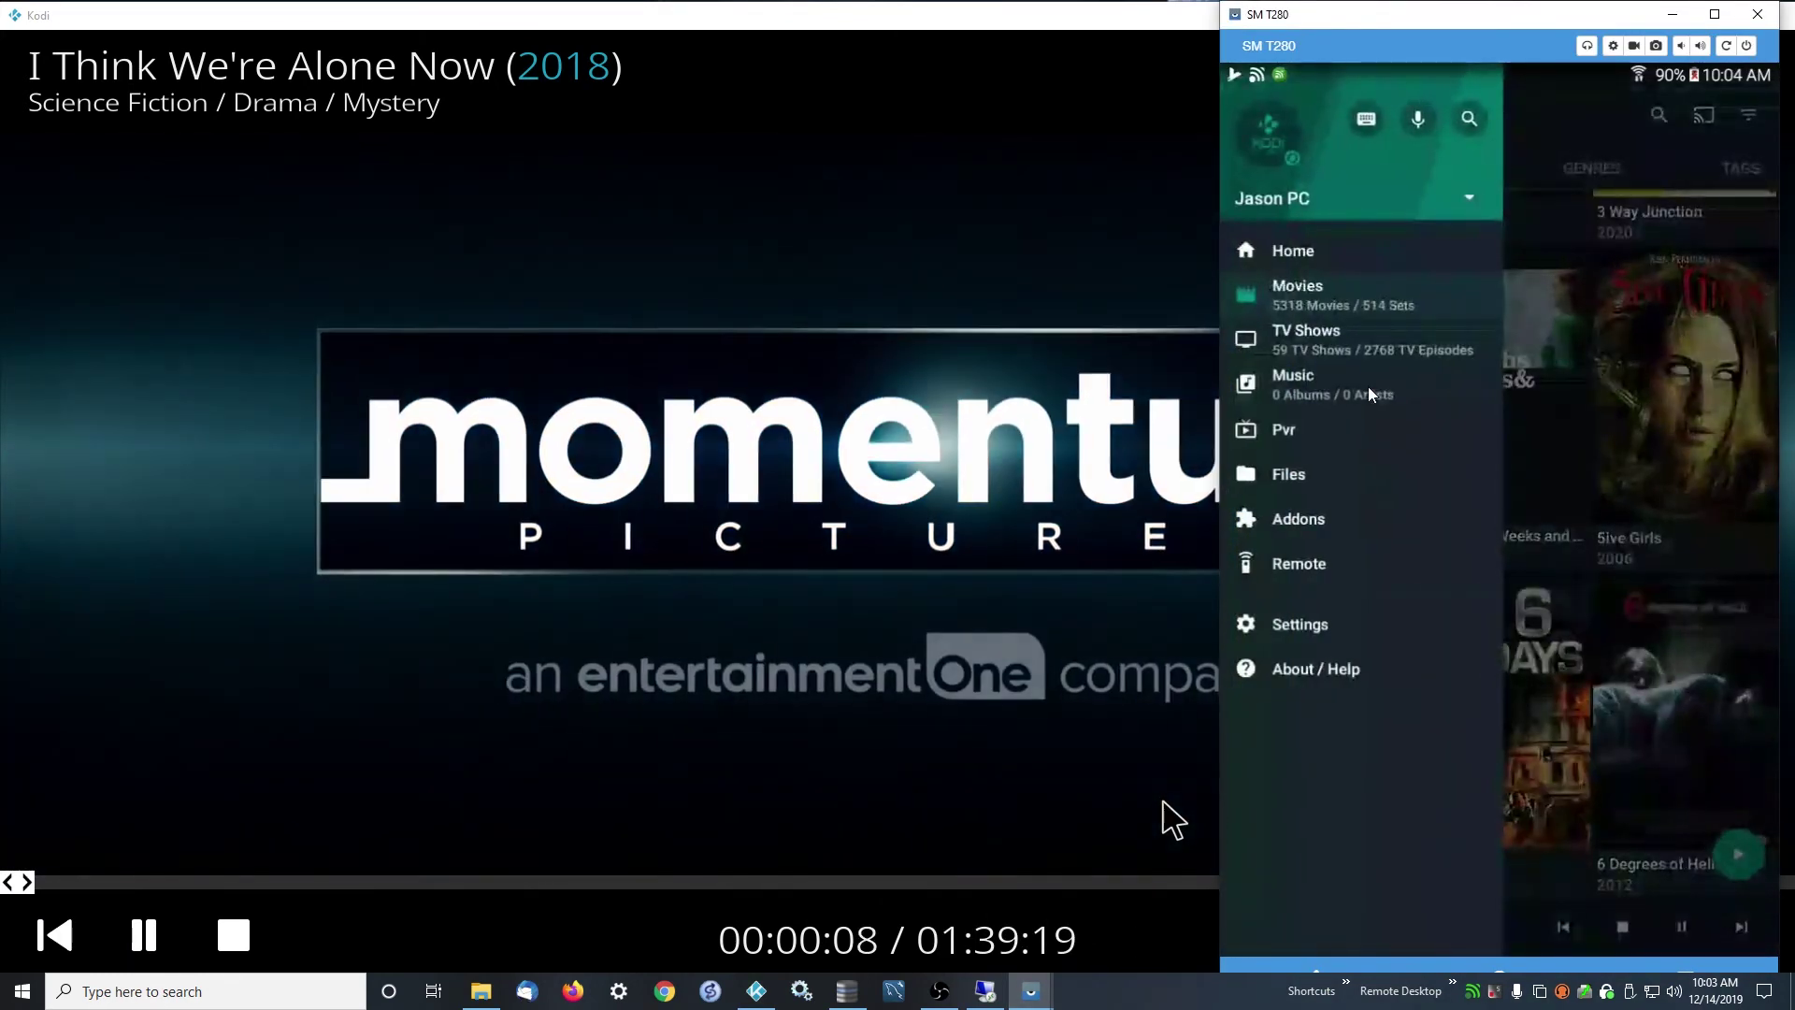
pyautogui.rightClick(1367, 385)
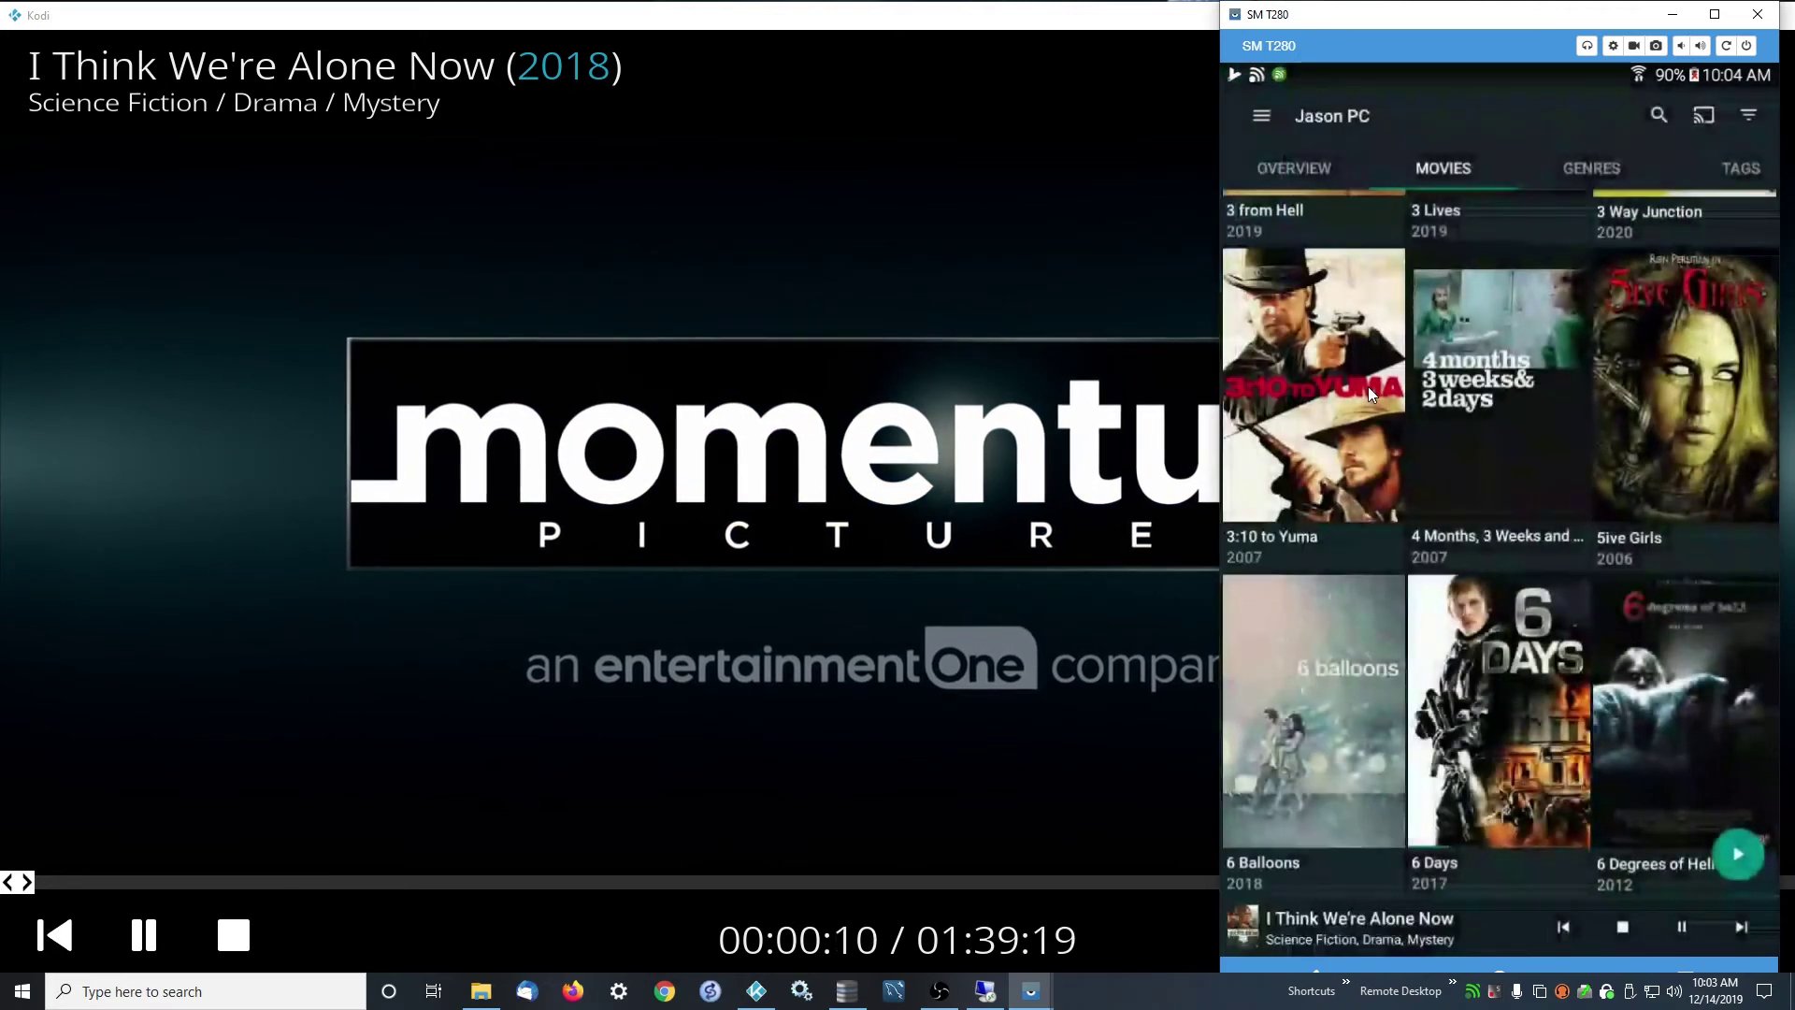
pyautogui.scroll(-10, 1367, 385)
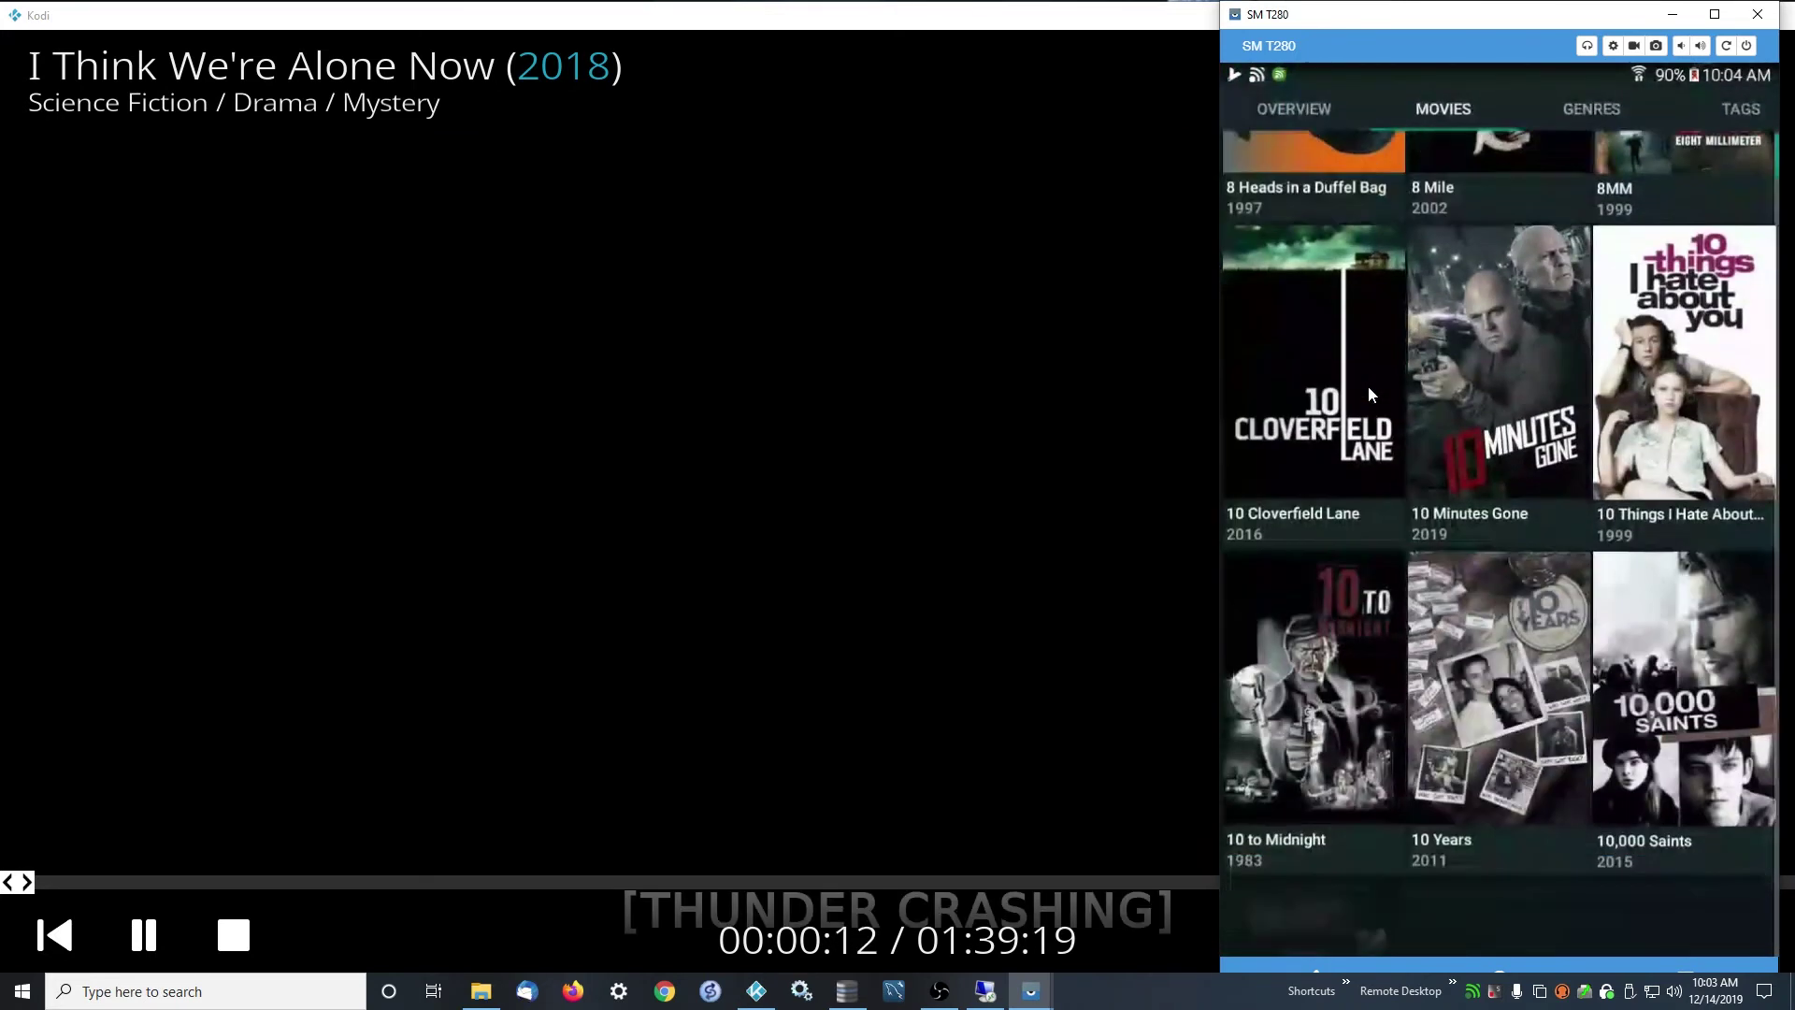
pyautogui.scroll(-8, 1367, 385)
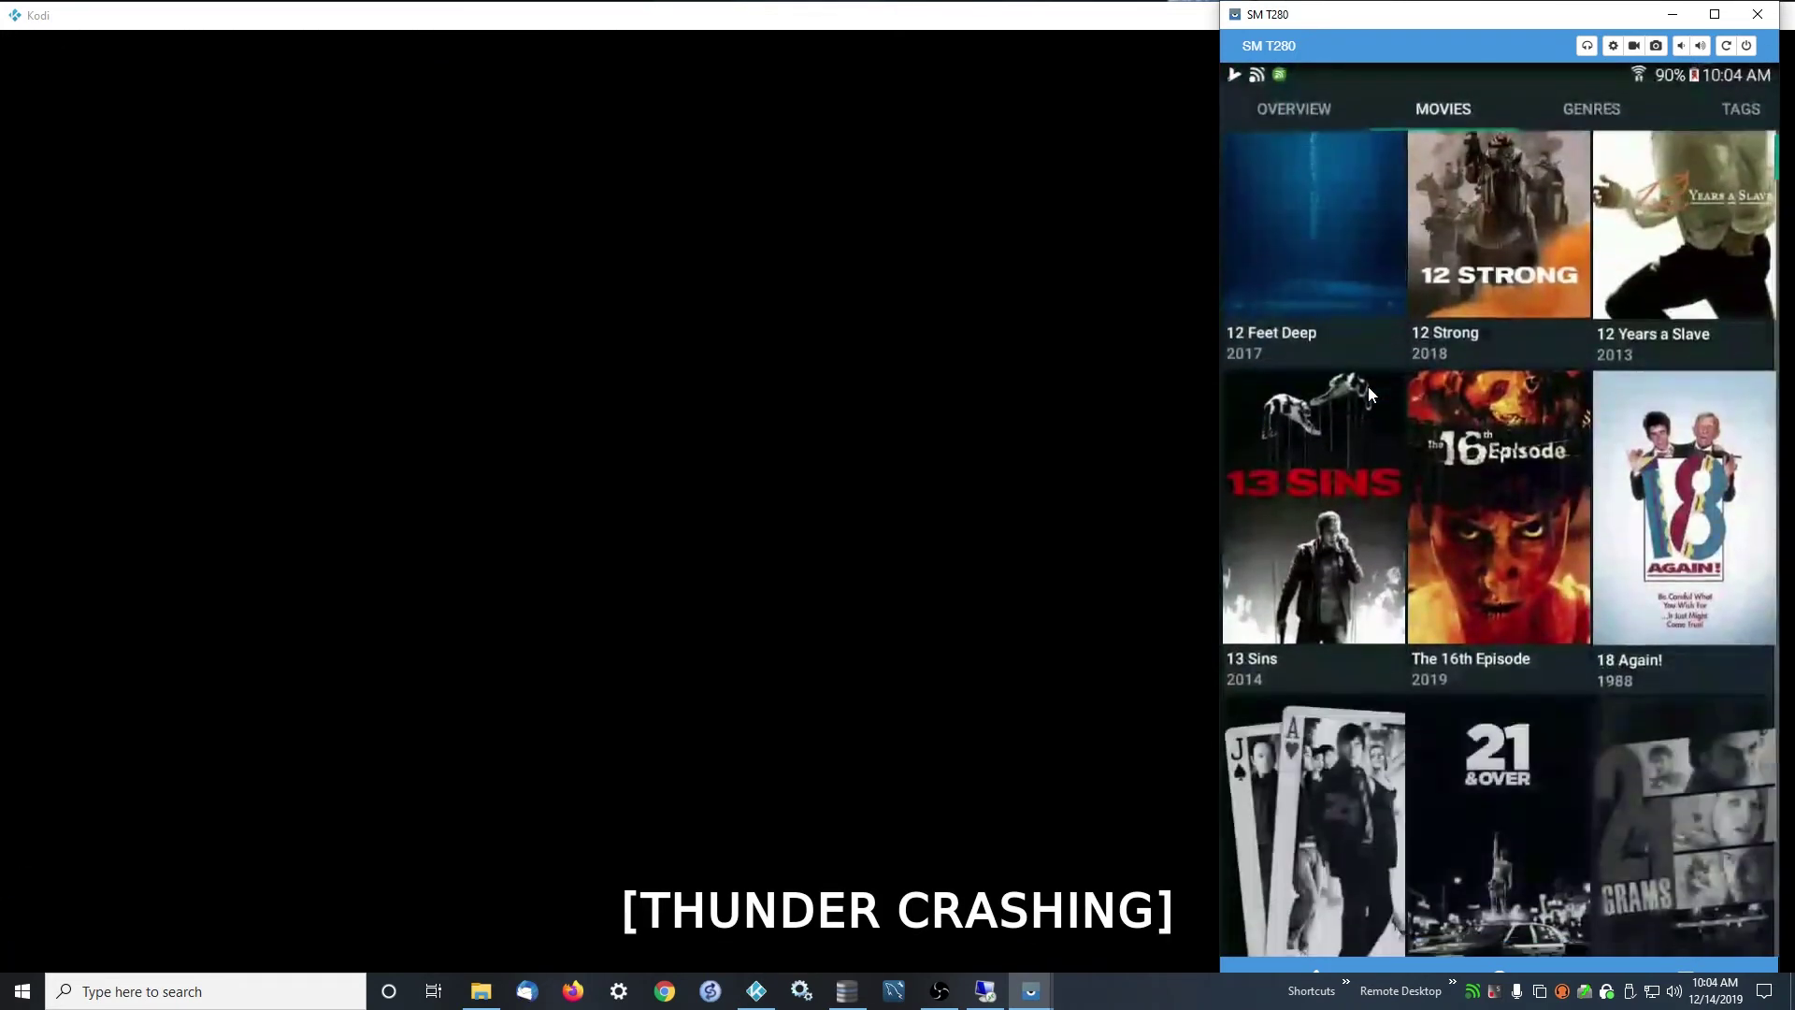
pyautogui.scroll(1, 1367, 385)
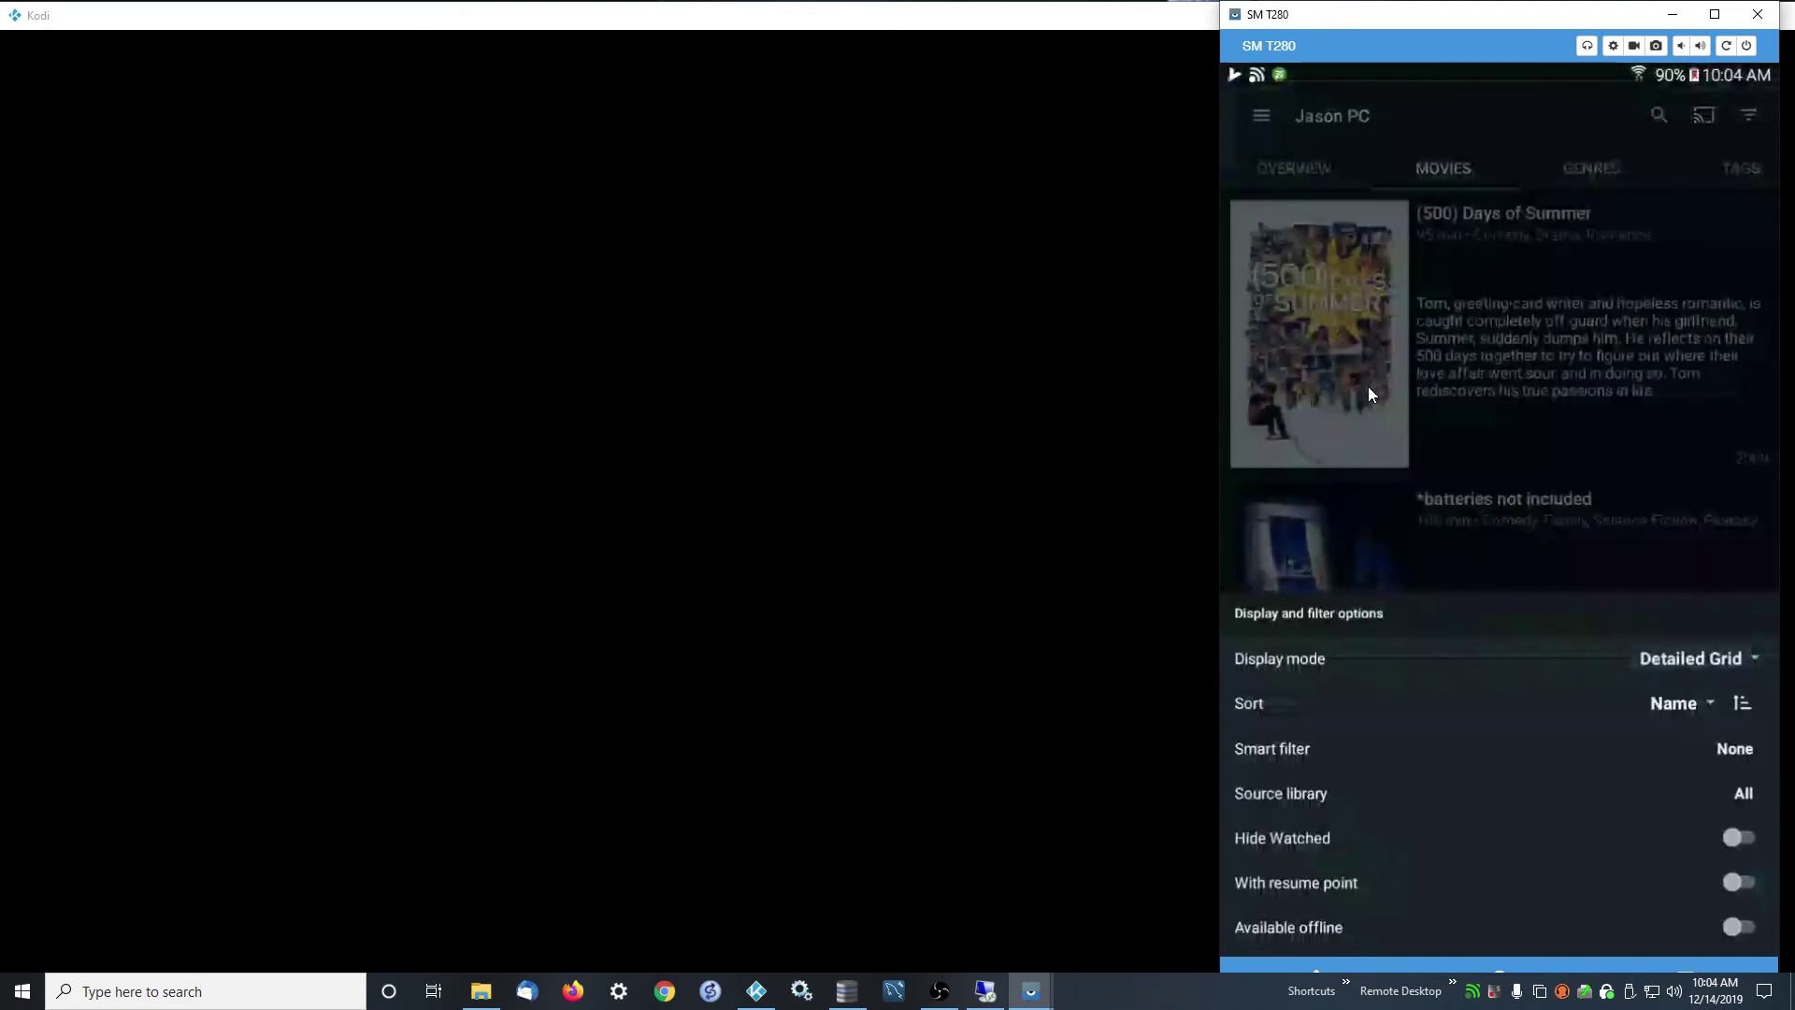
# - Show the tablet's movie library in Detailed Grid display mode and browse to the titles starting with A
pyautogui.click(1368, 387)
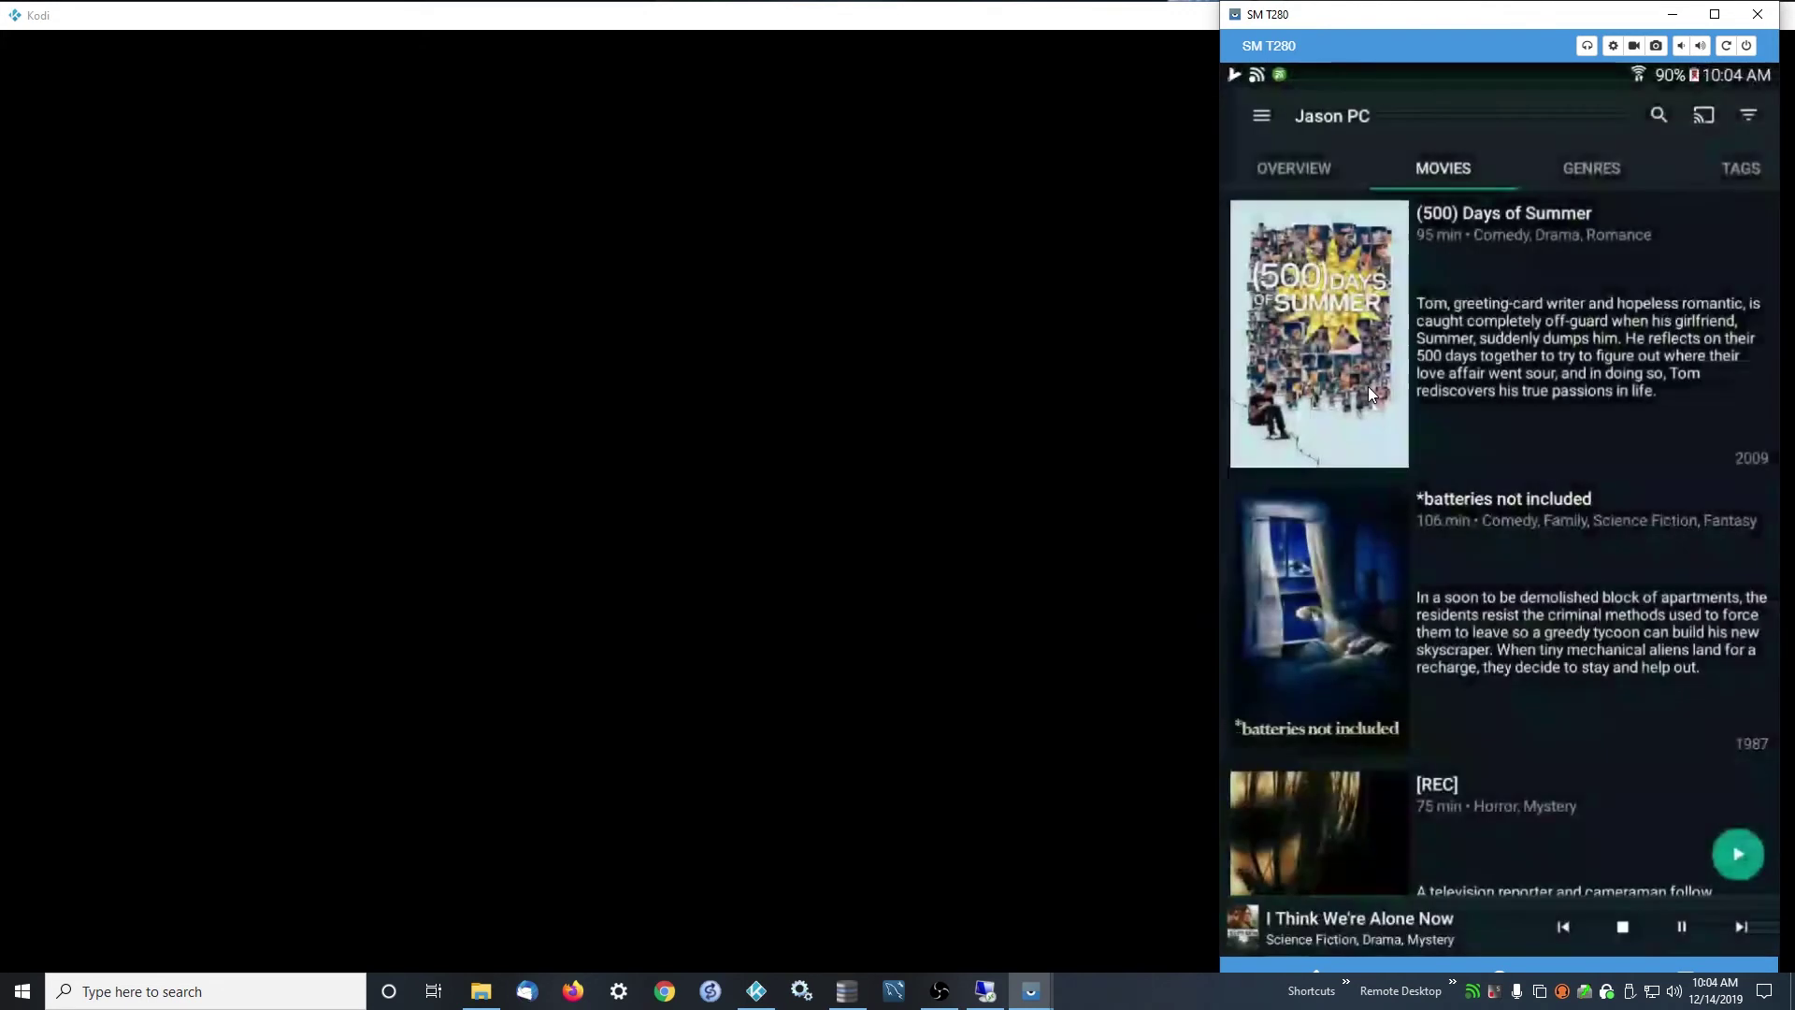
pyautogui.scroll(-3, 1368, 387)
pyautogui.scroll(-5, 1369, 393)
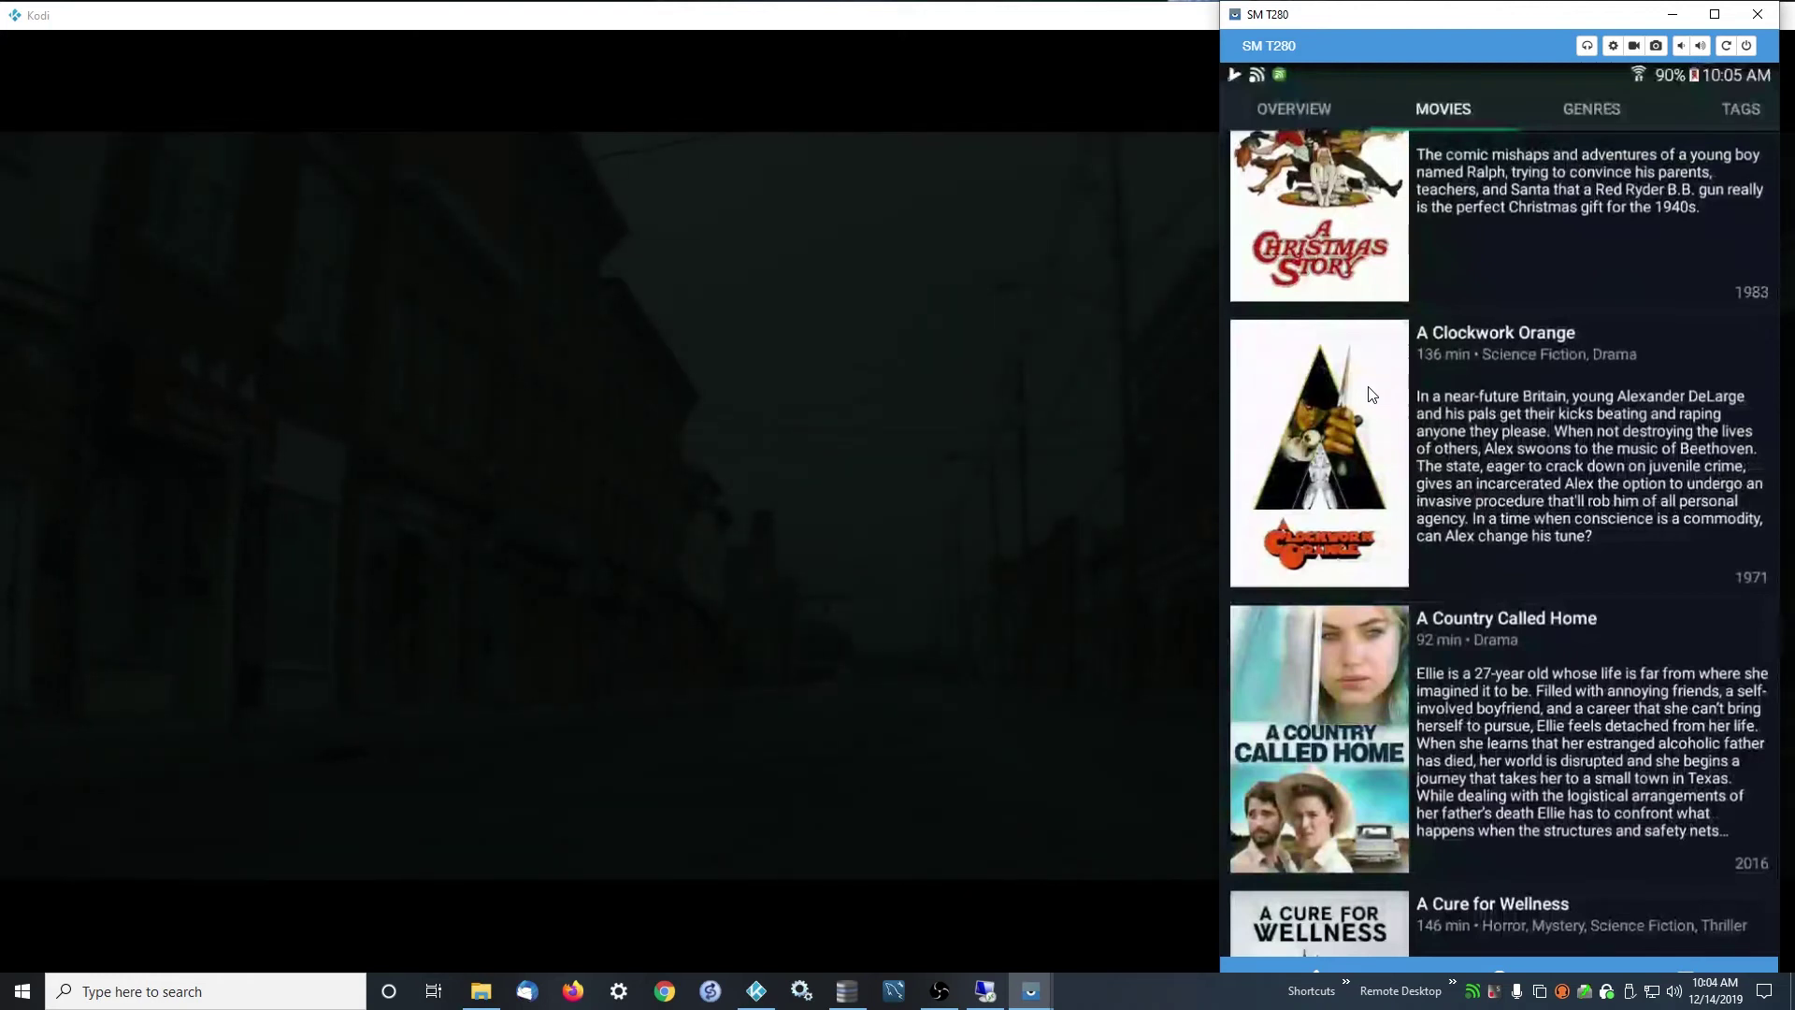
# - Select A Clockwork Orange and five other movies, add them to the play queue, and show the now-playing queue
pyautogui.click(1369, 388)
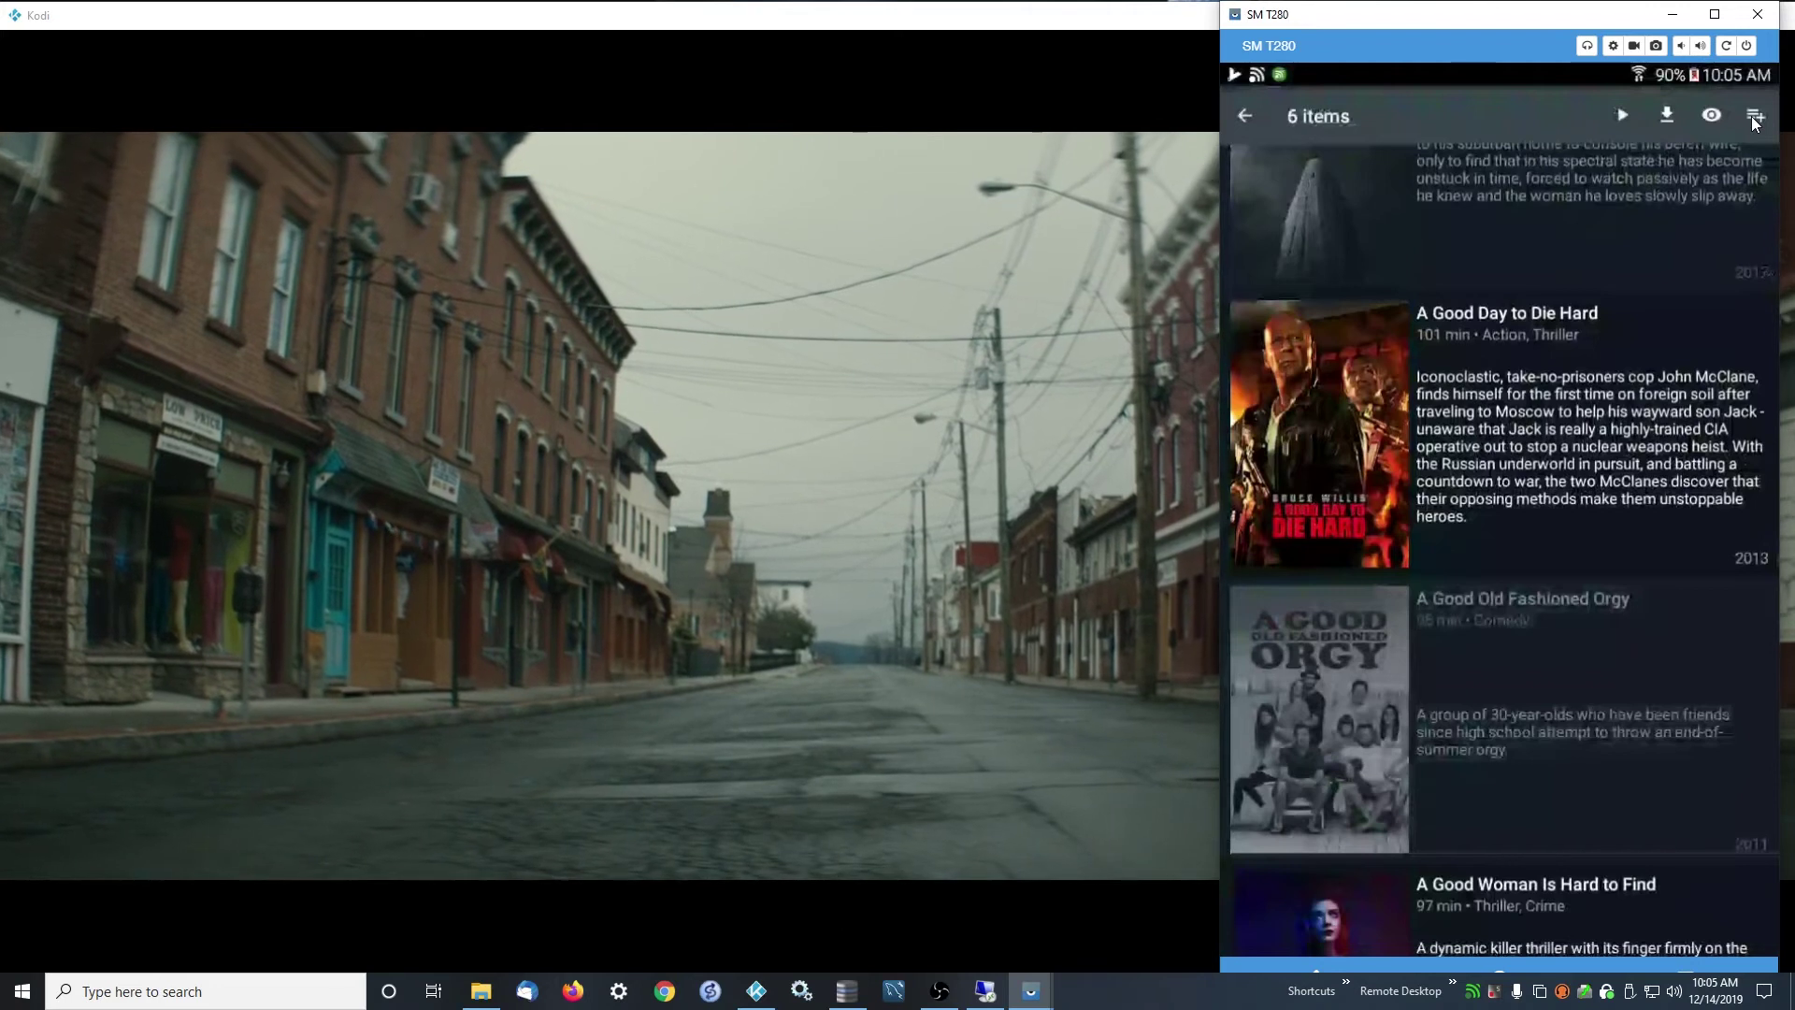
pyautogui.click(1754, 117)
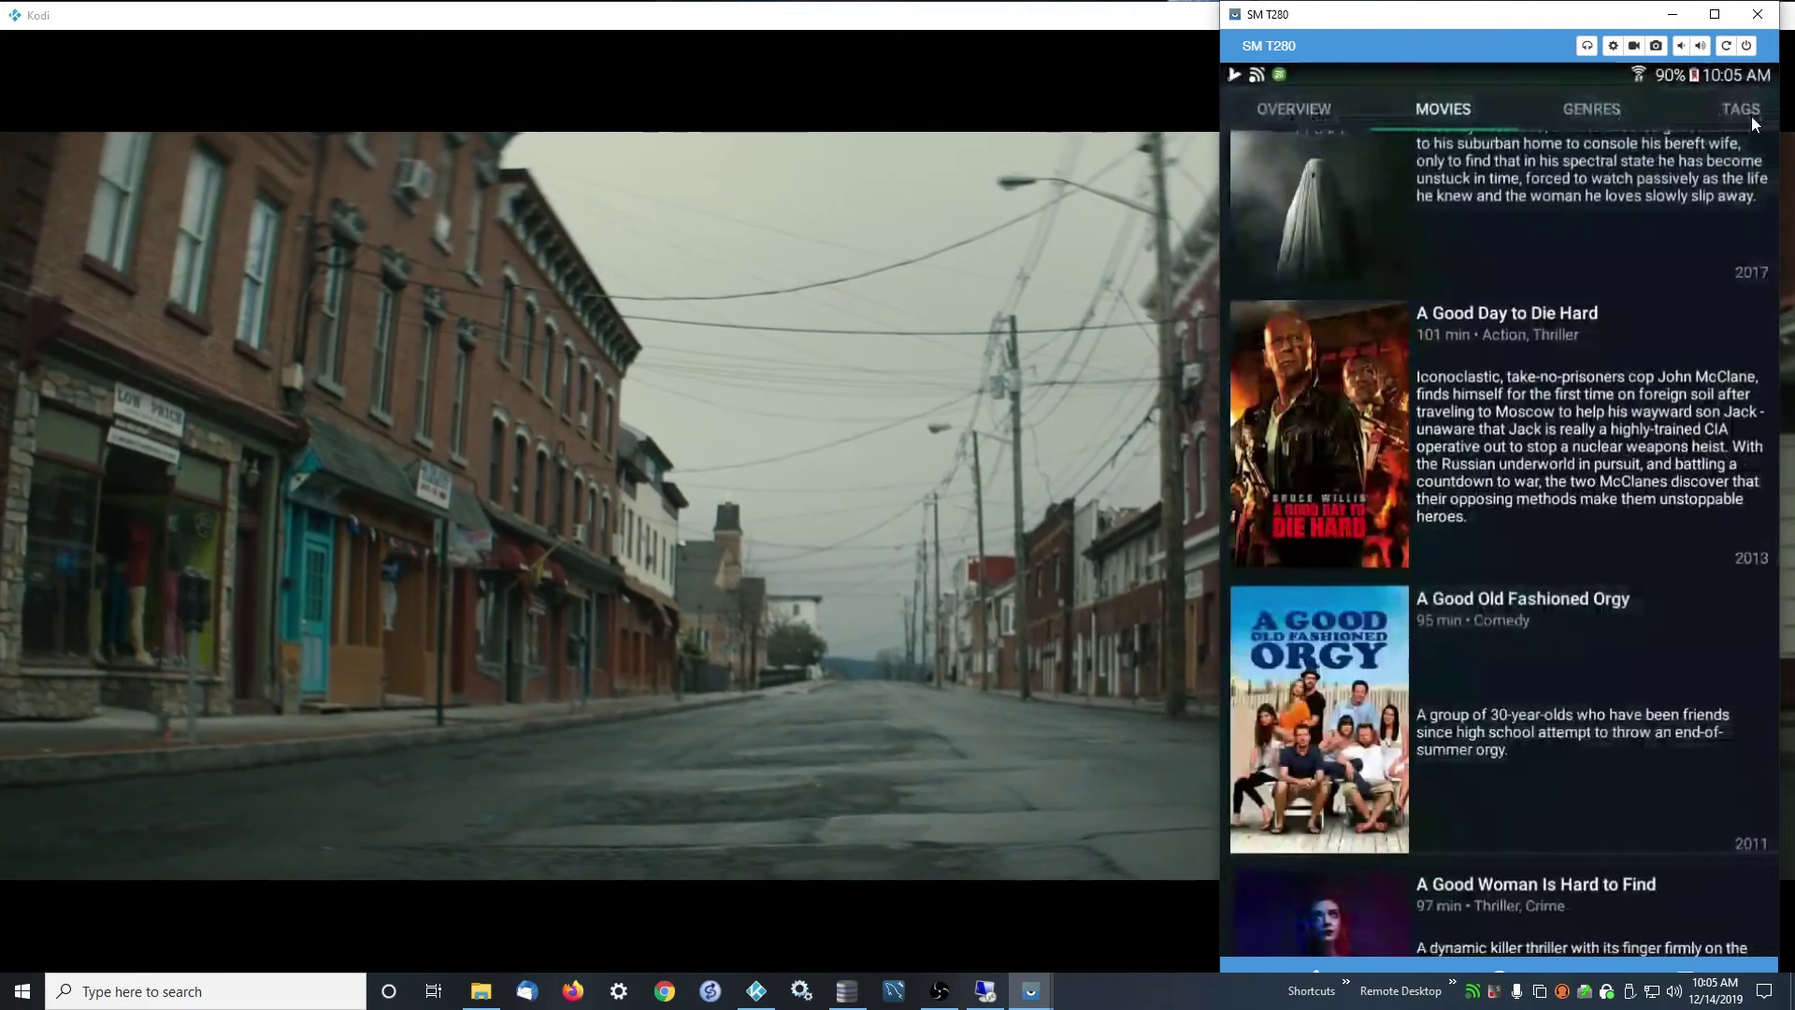
pyautogui.rightClick(1752, 116)
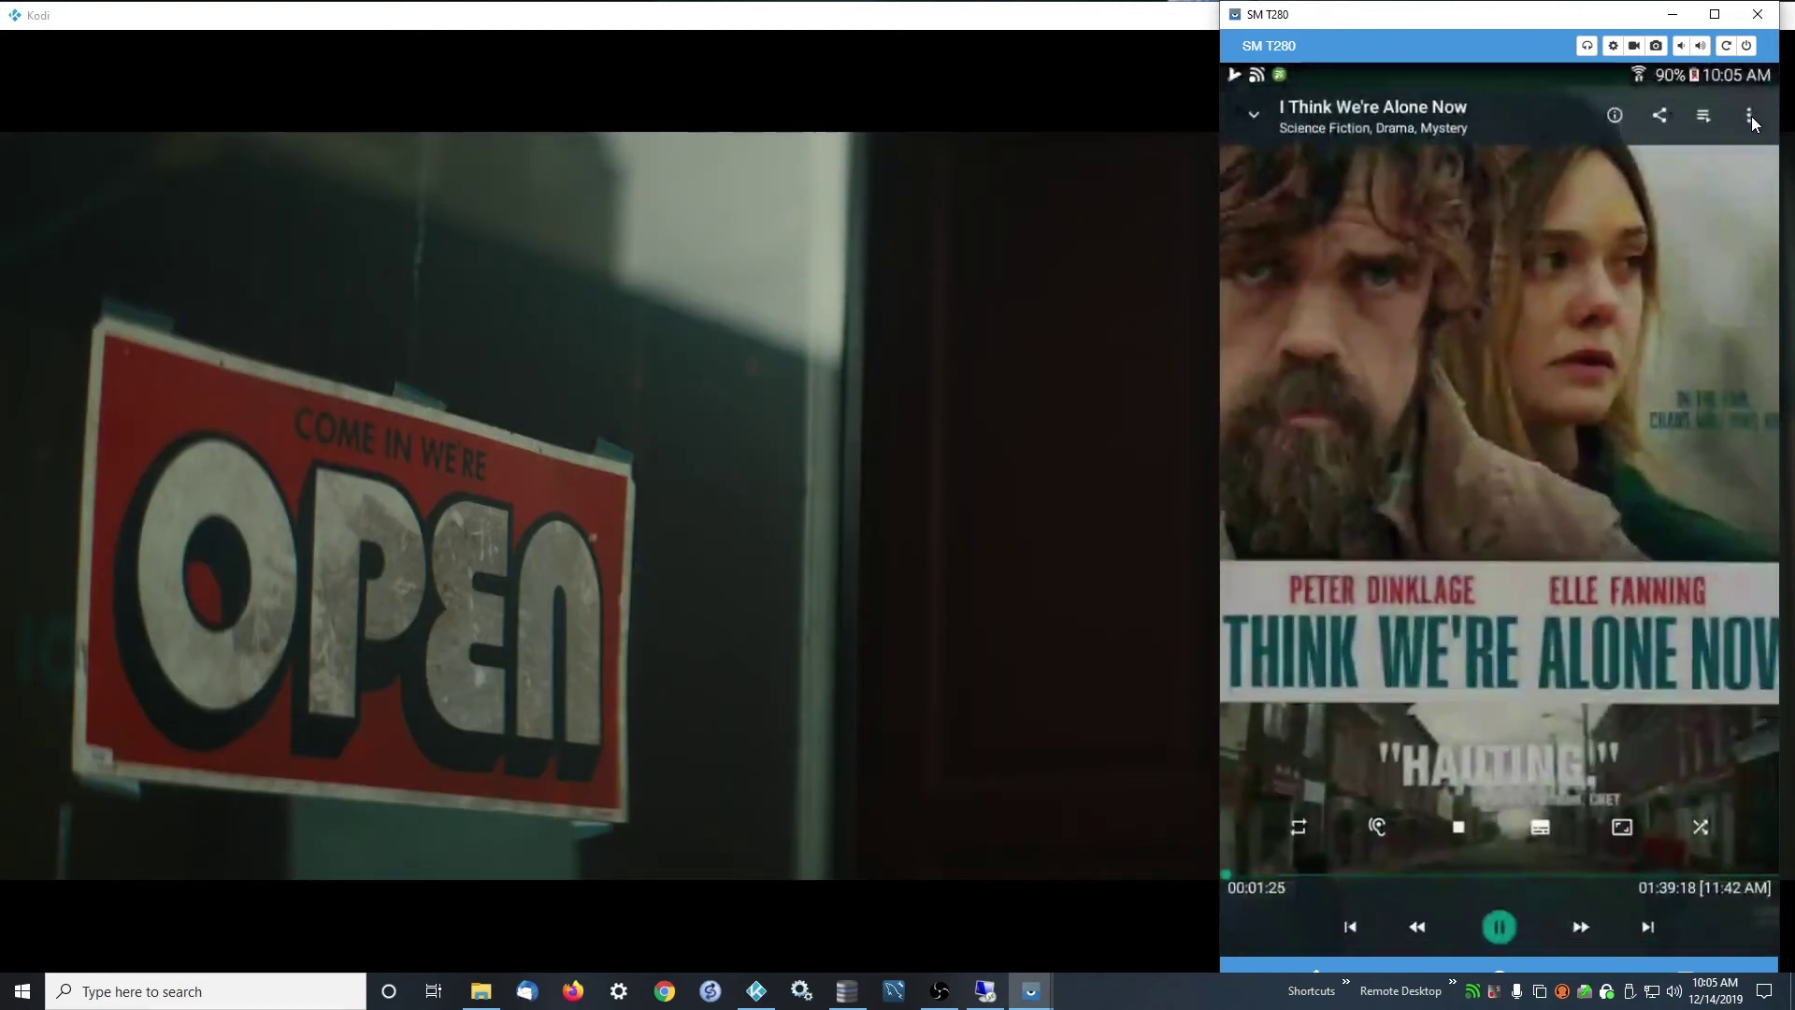
pyautogui.rightClick(1752, 116)
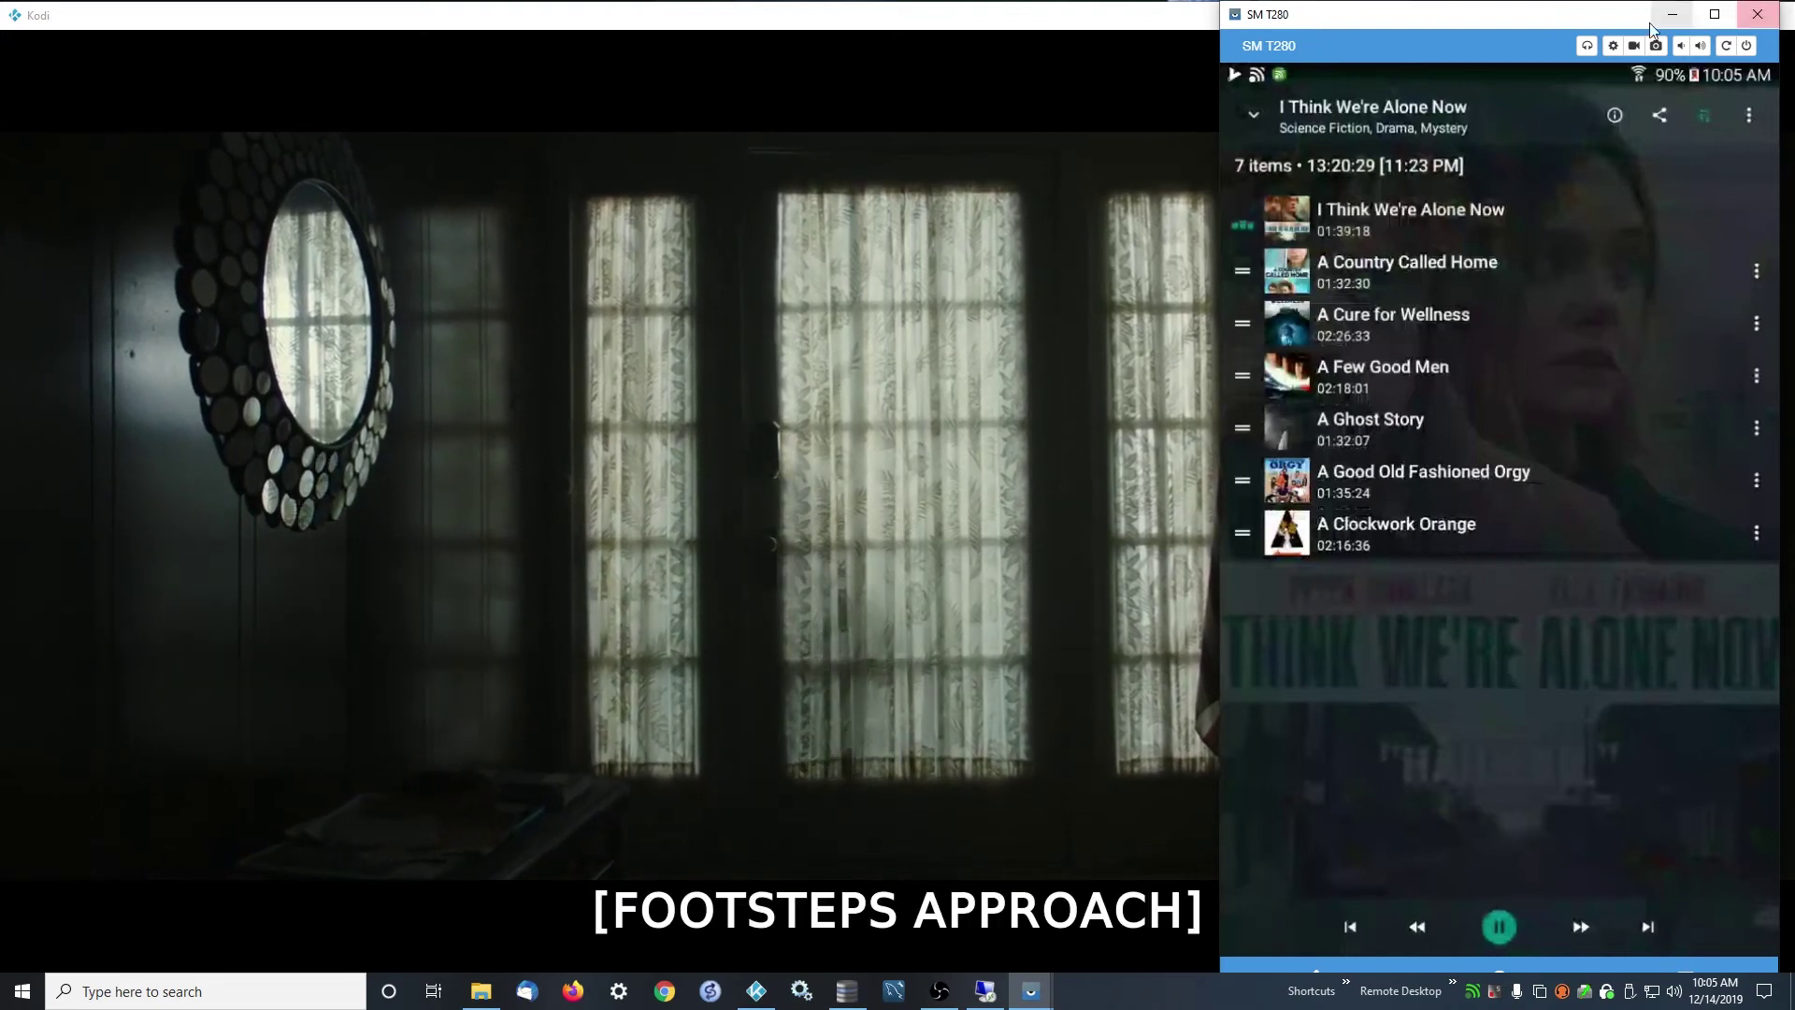
# - Open the information for I Think We're Alone Now on the tablet and review its overview, media details and cast
pyautogui.click(1616, 116)
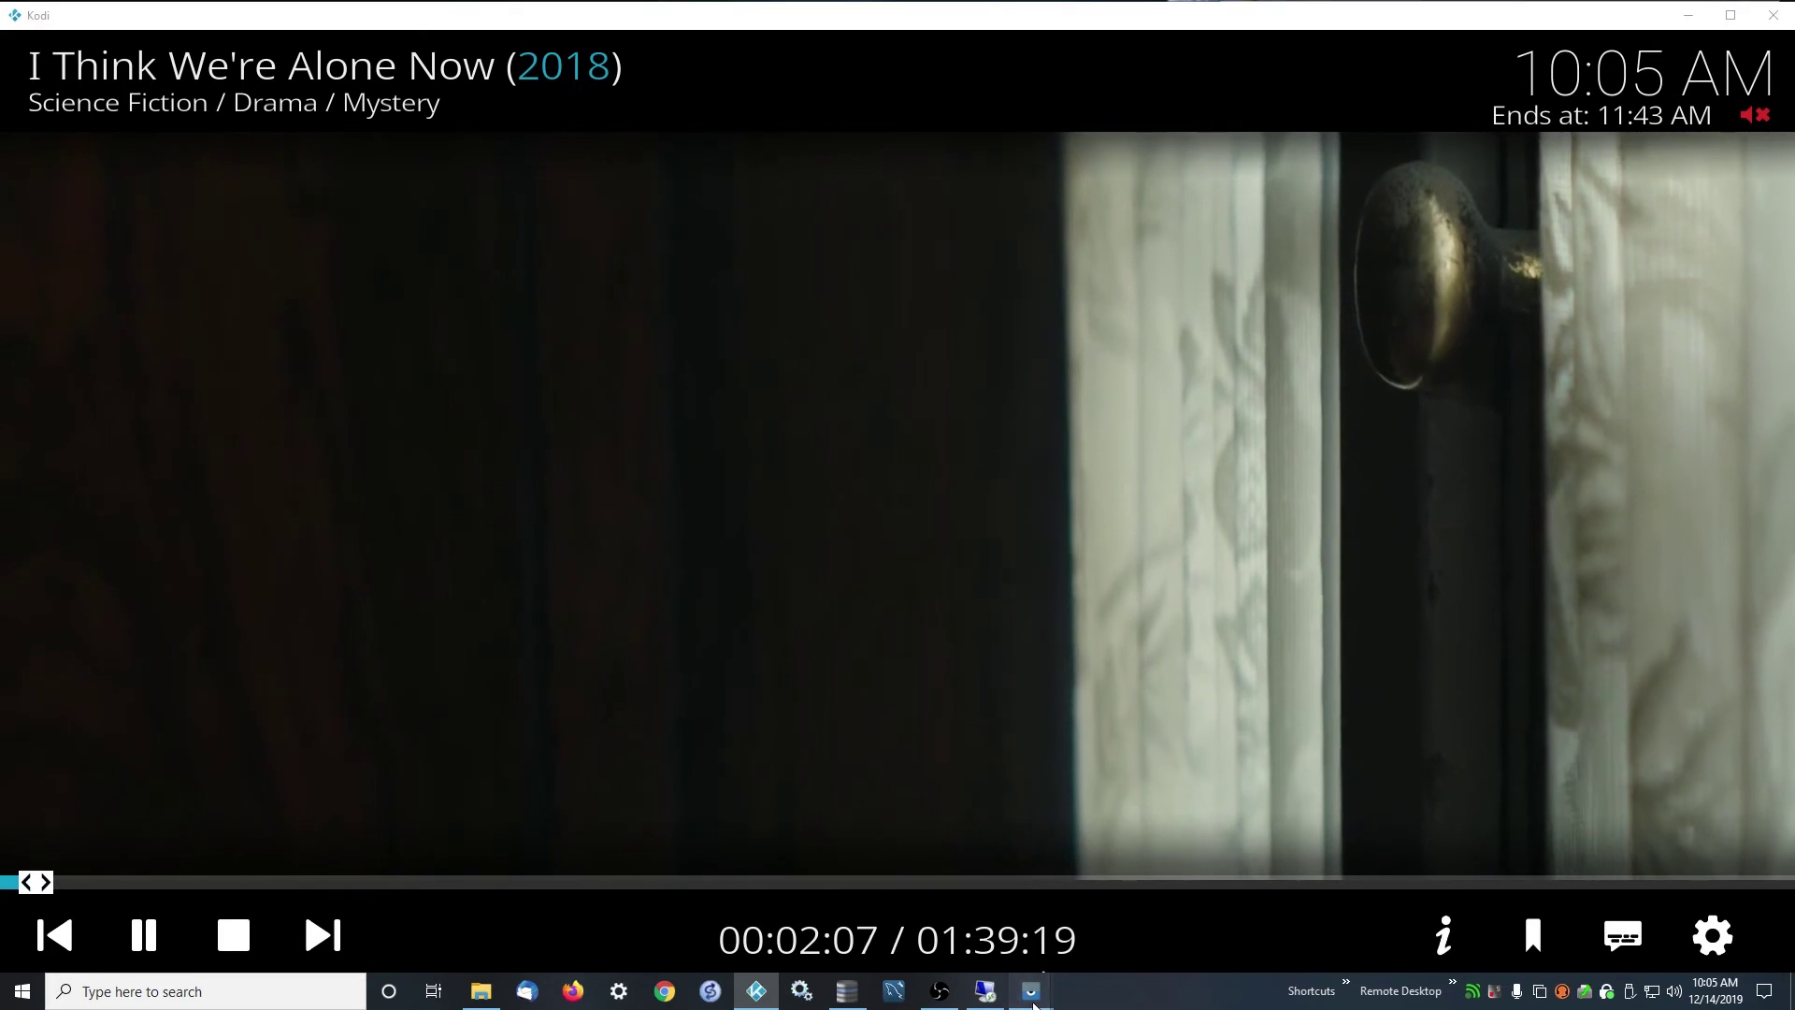
pyautogui.moveTo(1030, 989)
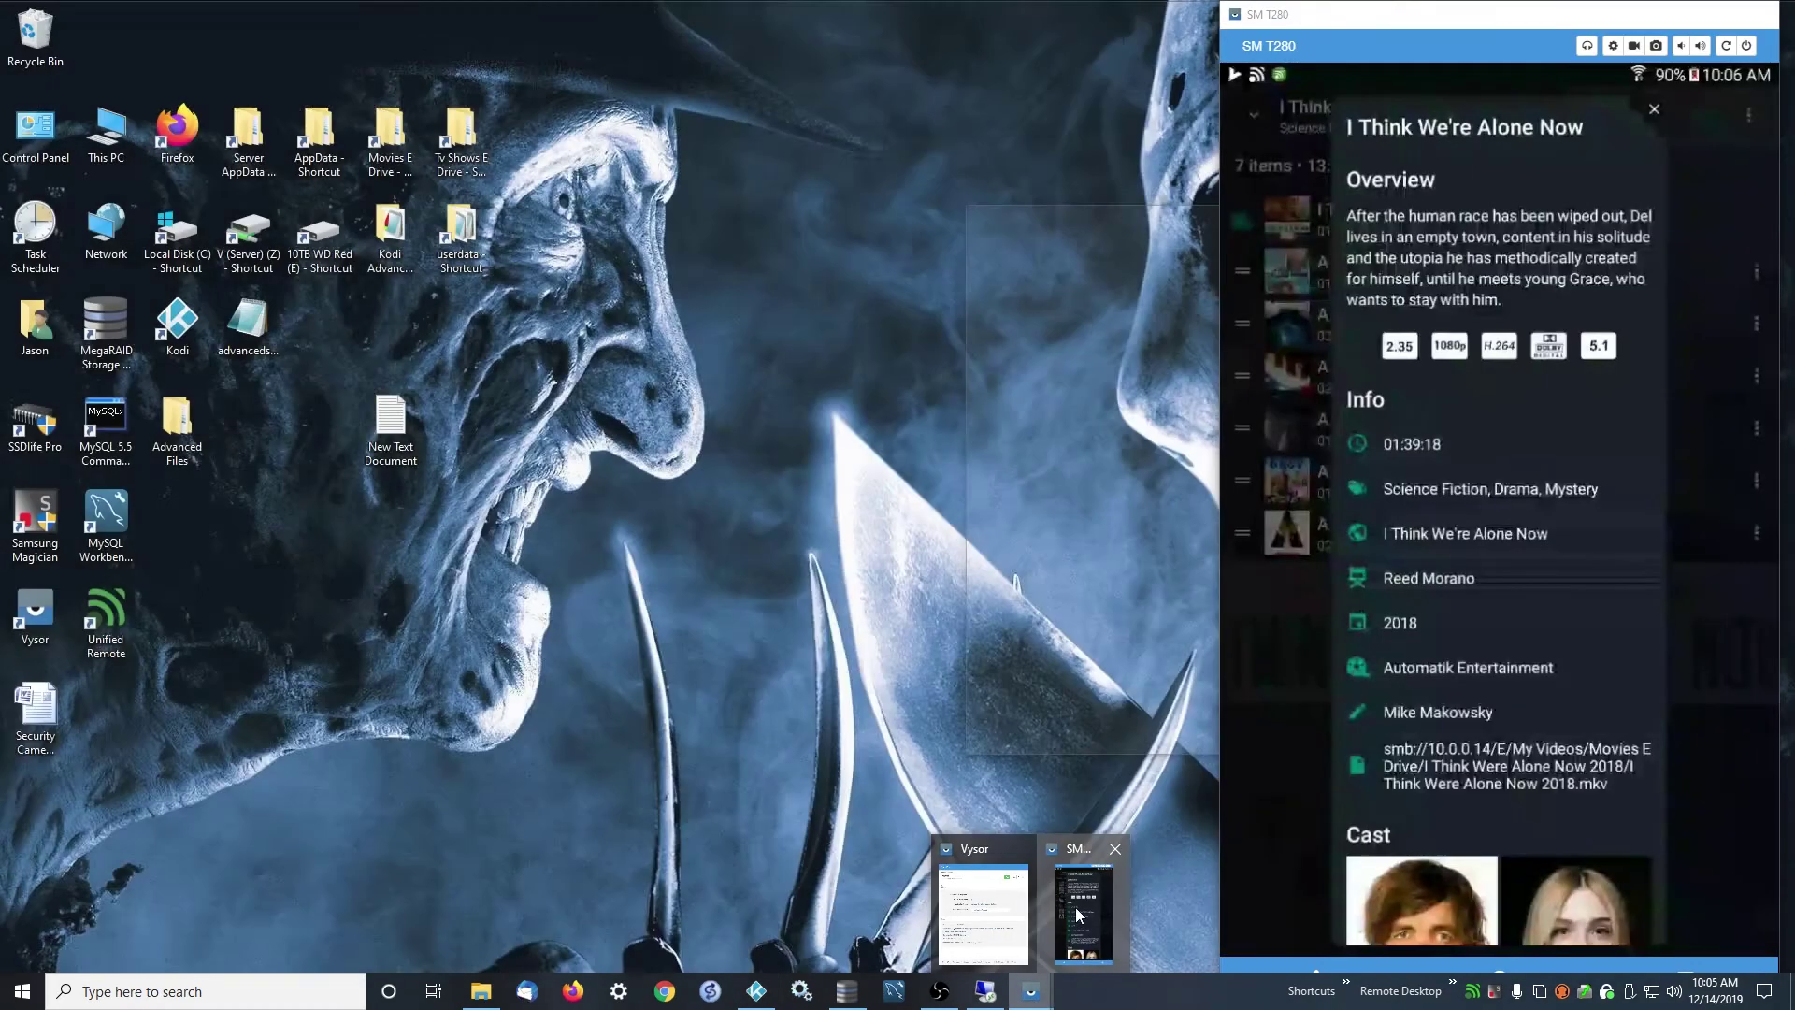
pyautogui.click(1083, 912)
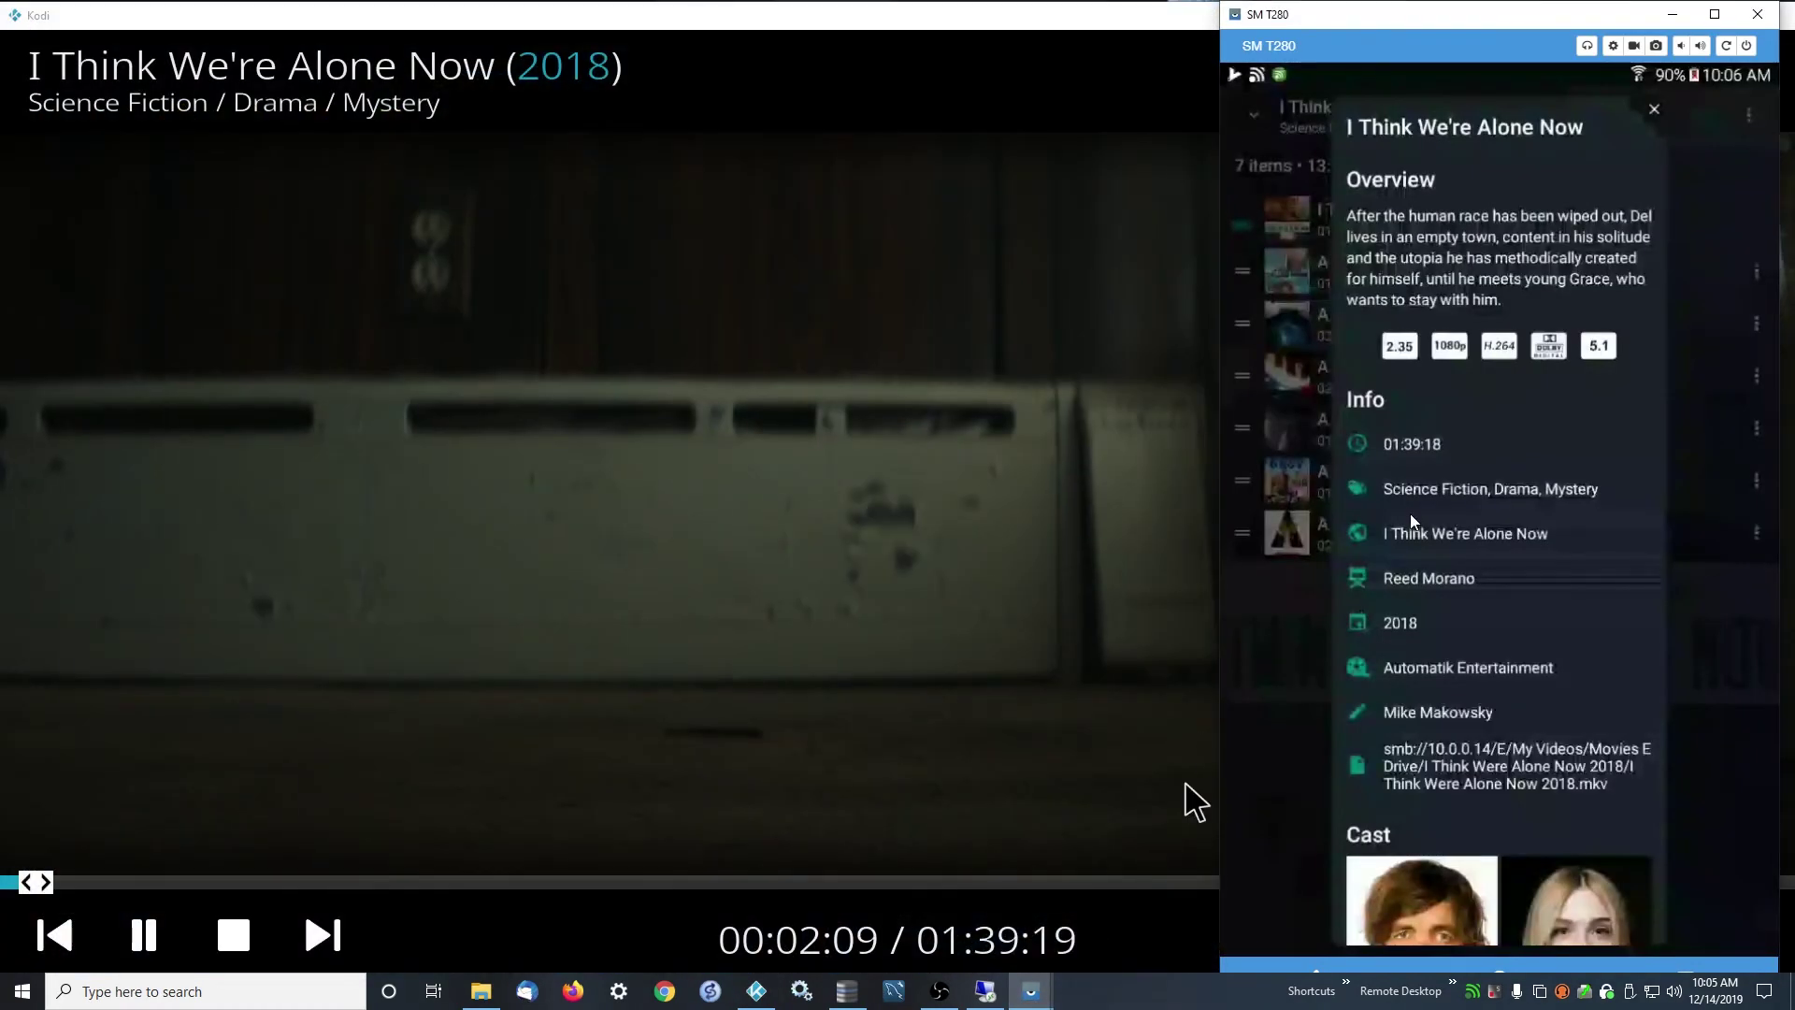
pyautogui.scroll(-3, 1464, 446)
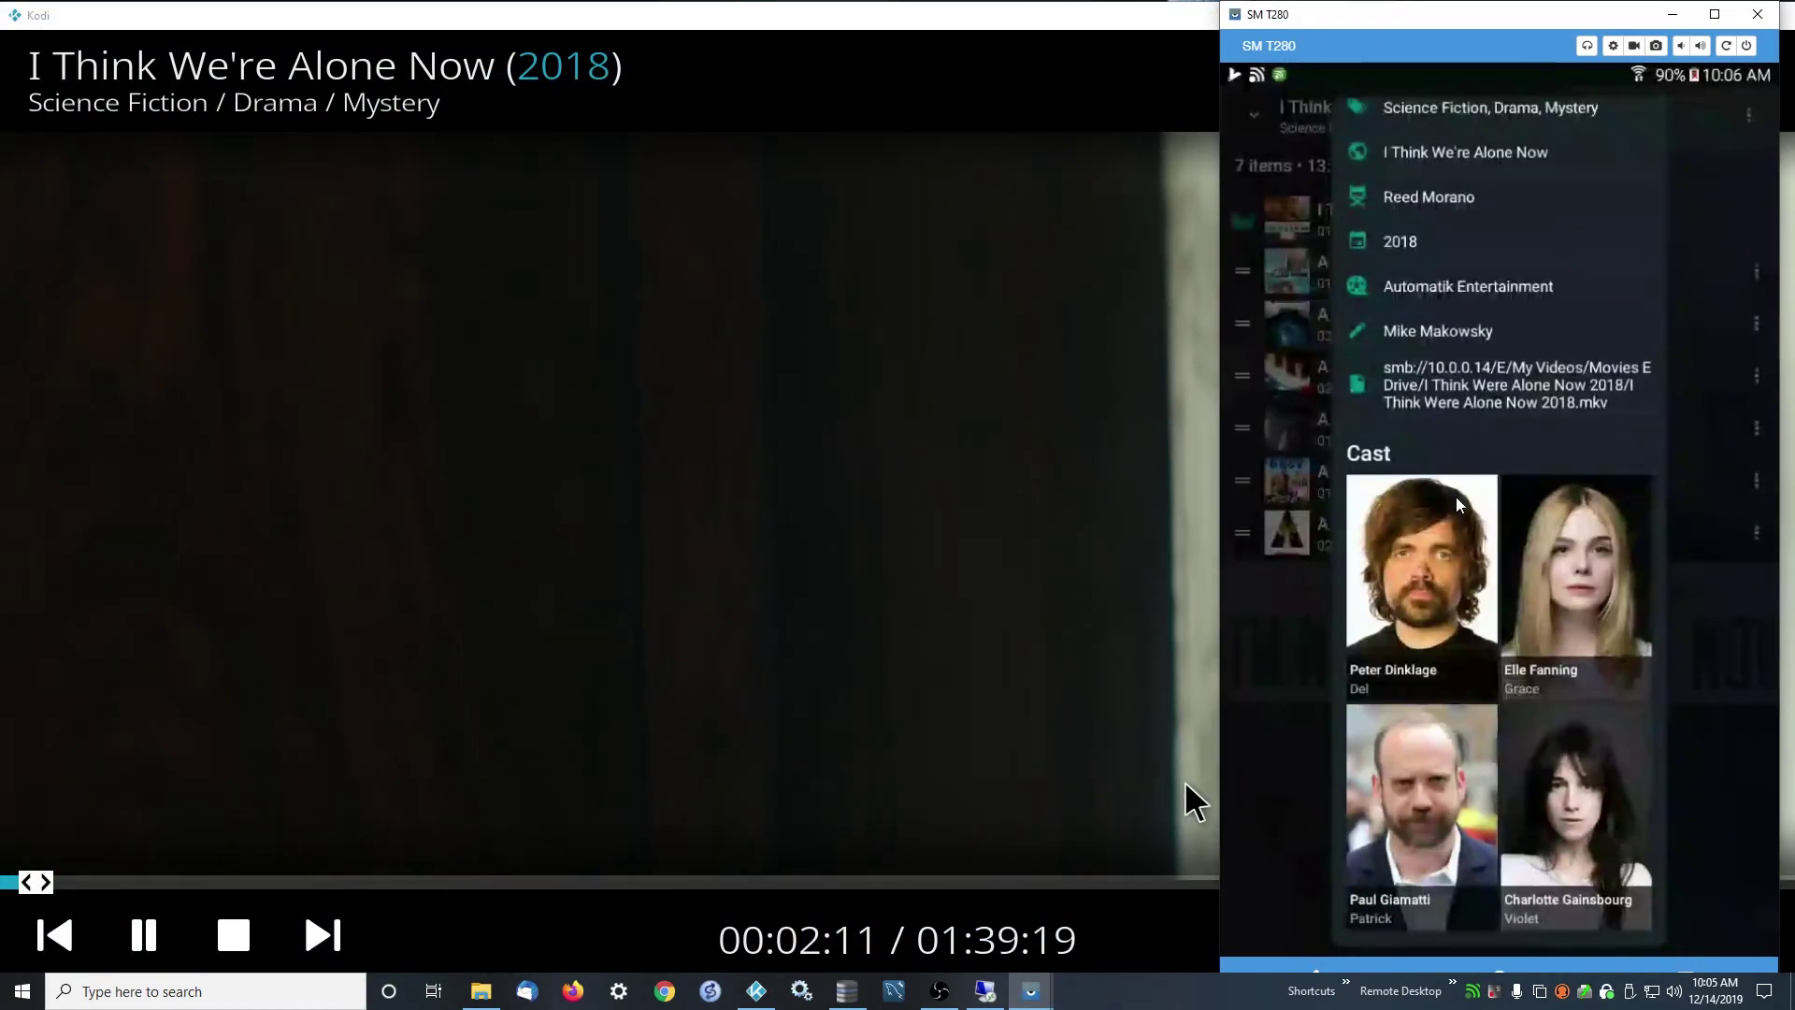
pyautogui.scroll(2, 1457, 496)
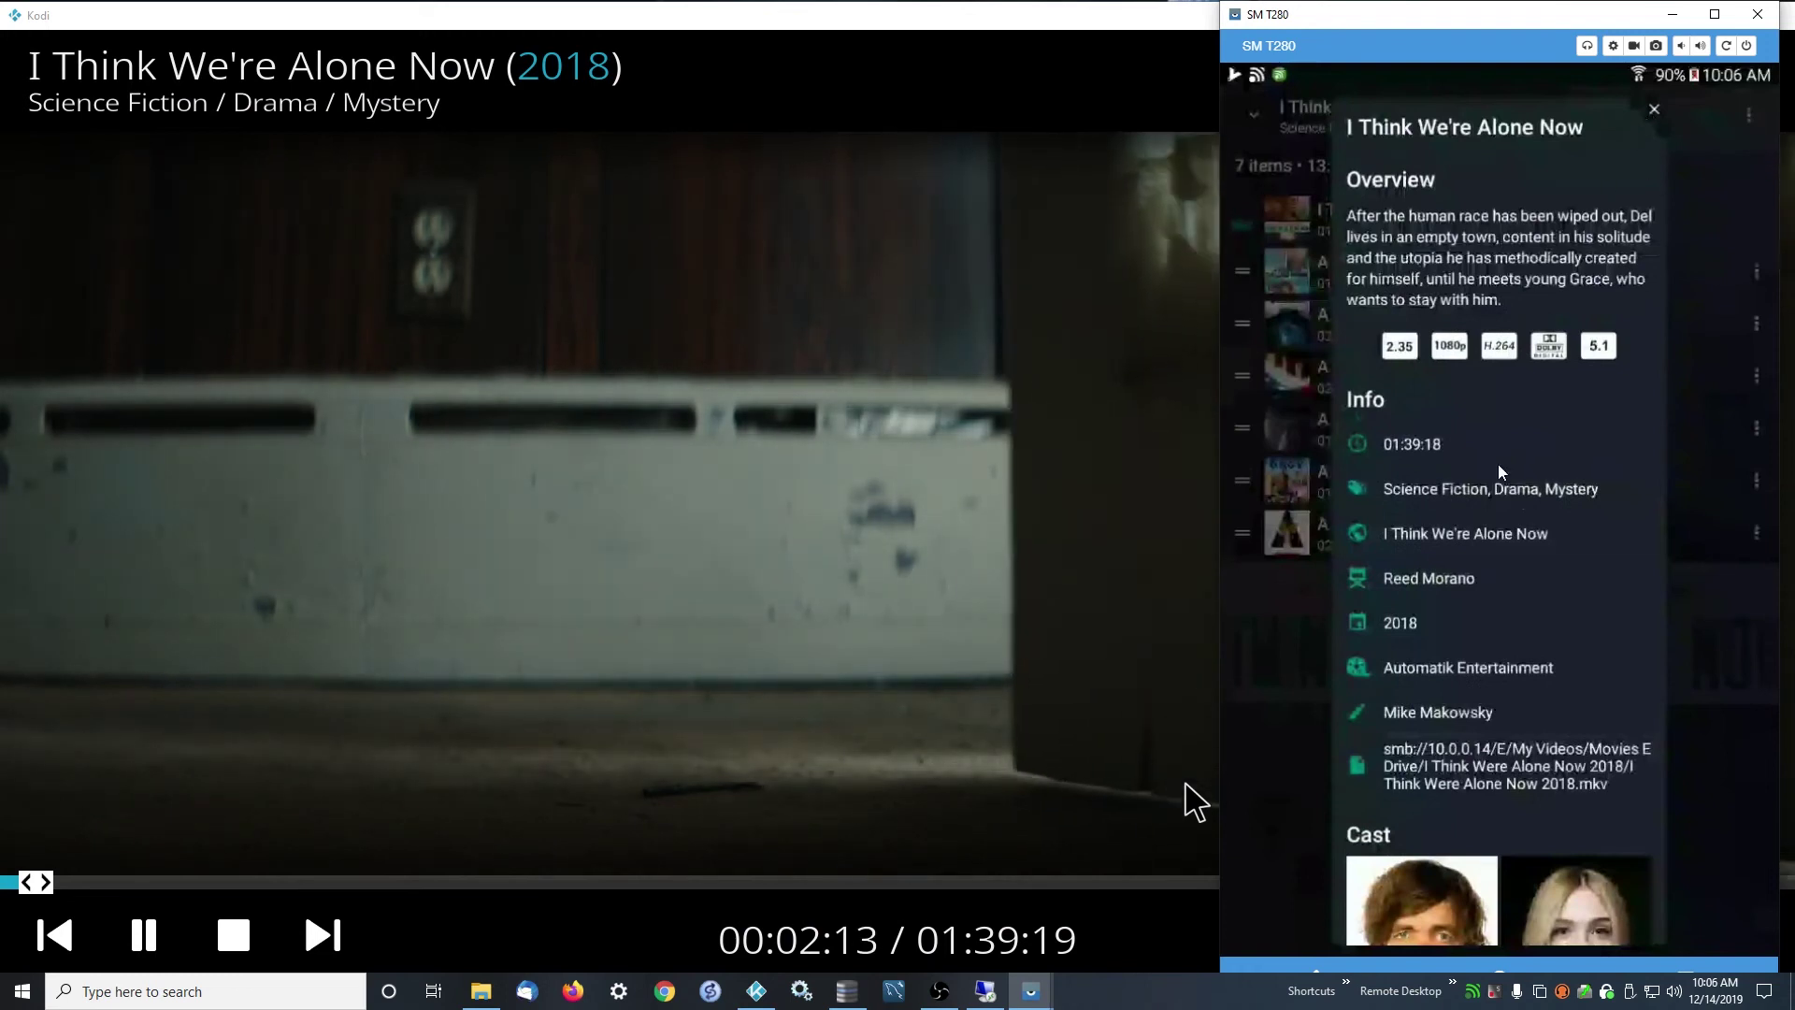
# - Open Rememory from Peter Dinklage's filmography and look through its details, trailer and cast
pyautogui.scroll(-4, 1487, 560)
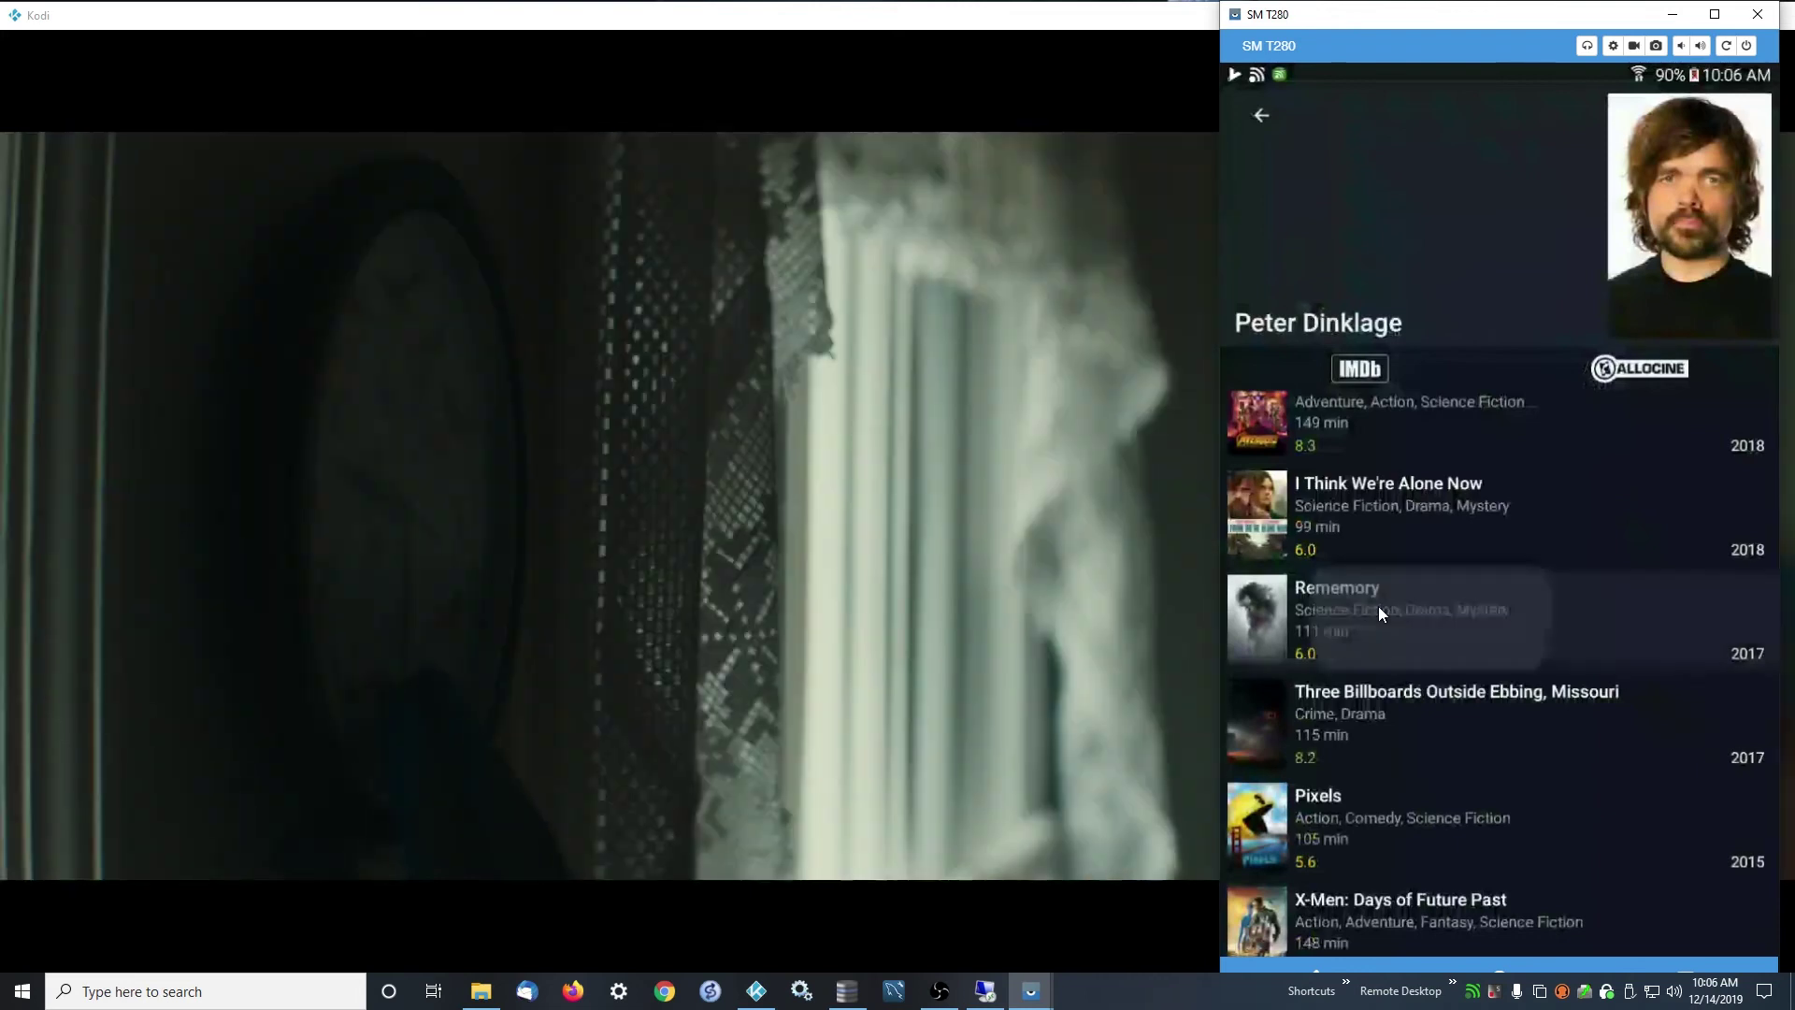
pyautogui.click(1379, 610)
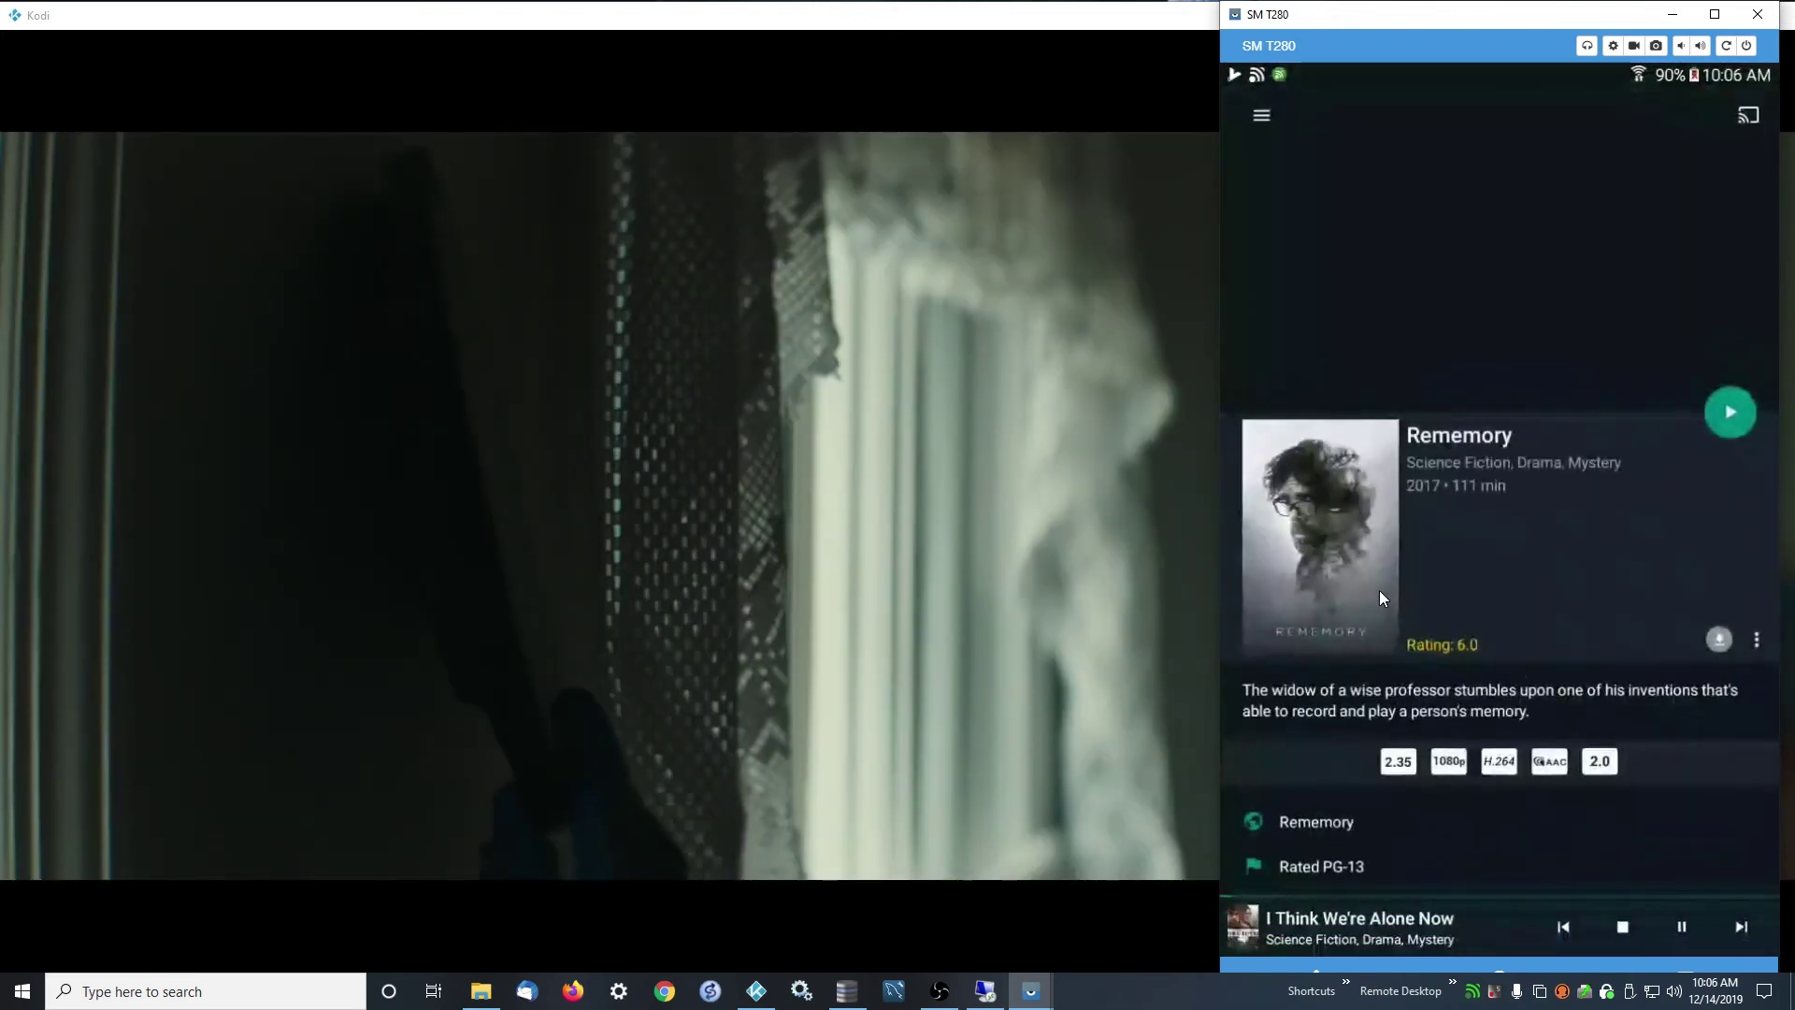
pyautogui.scroll(-10, 1378, 591)
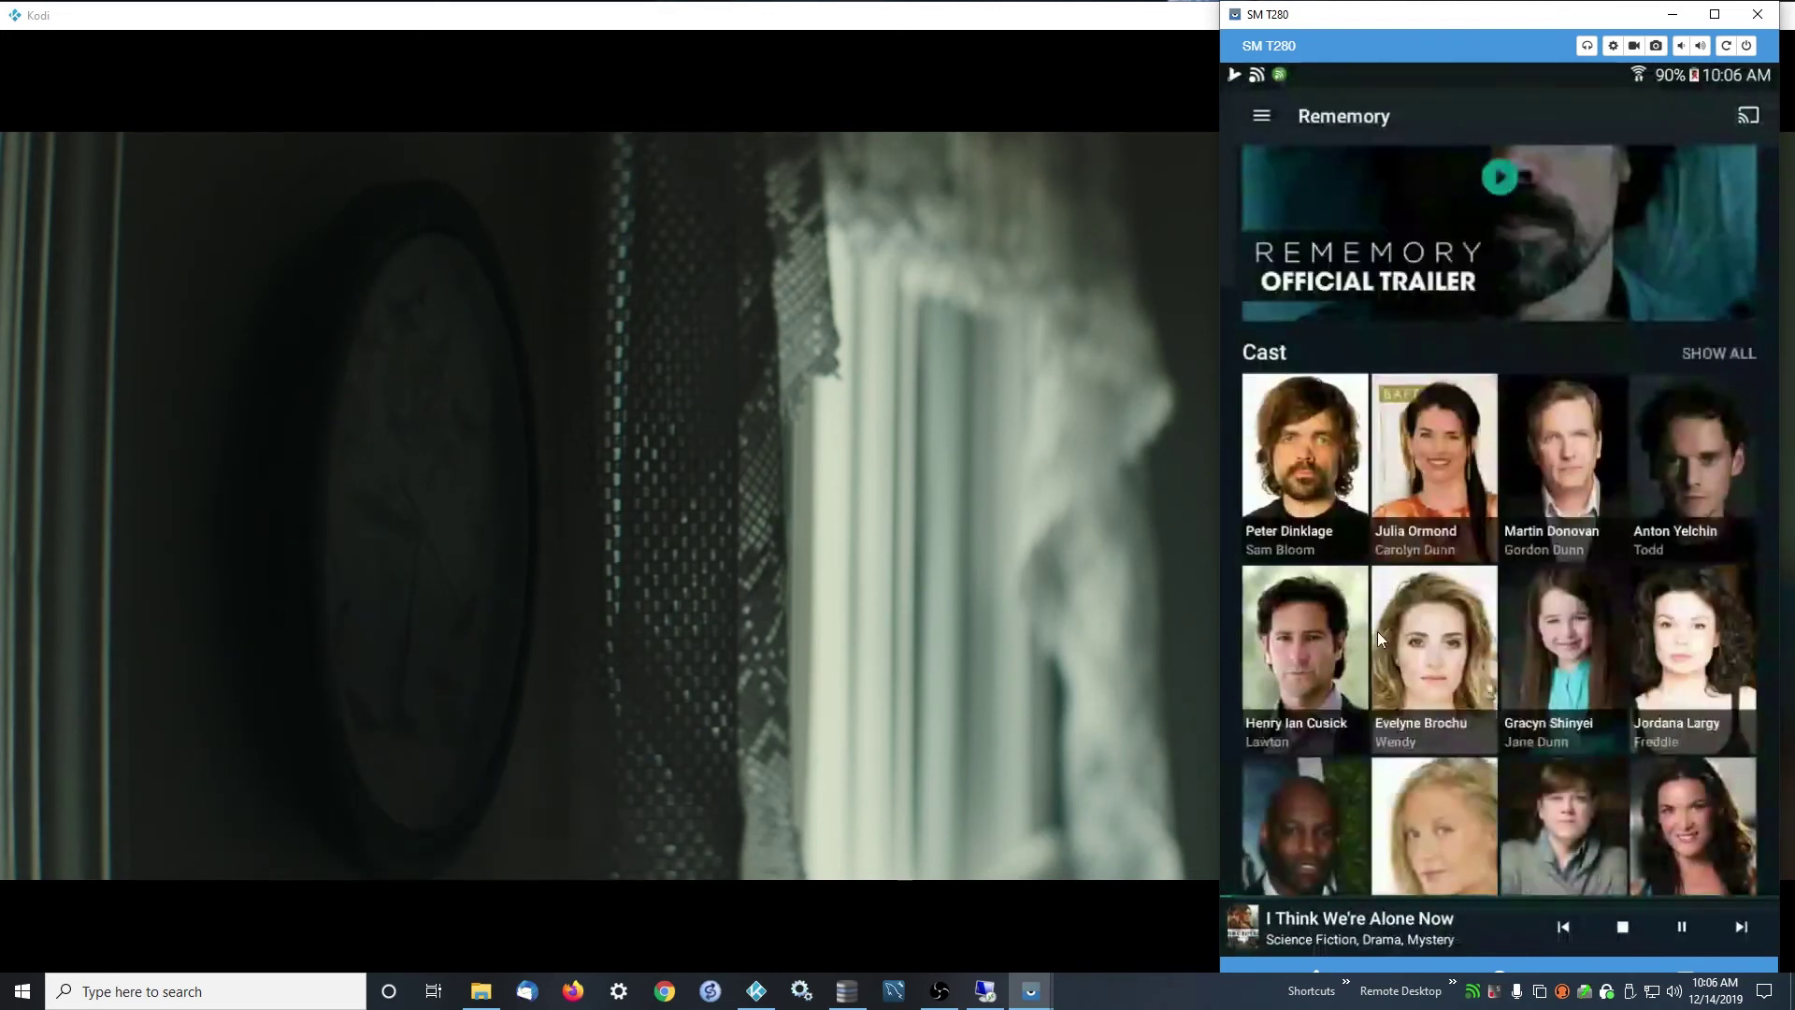
pyautogui.scroll(-1, 1401, 737)
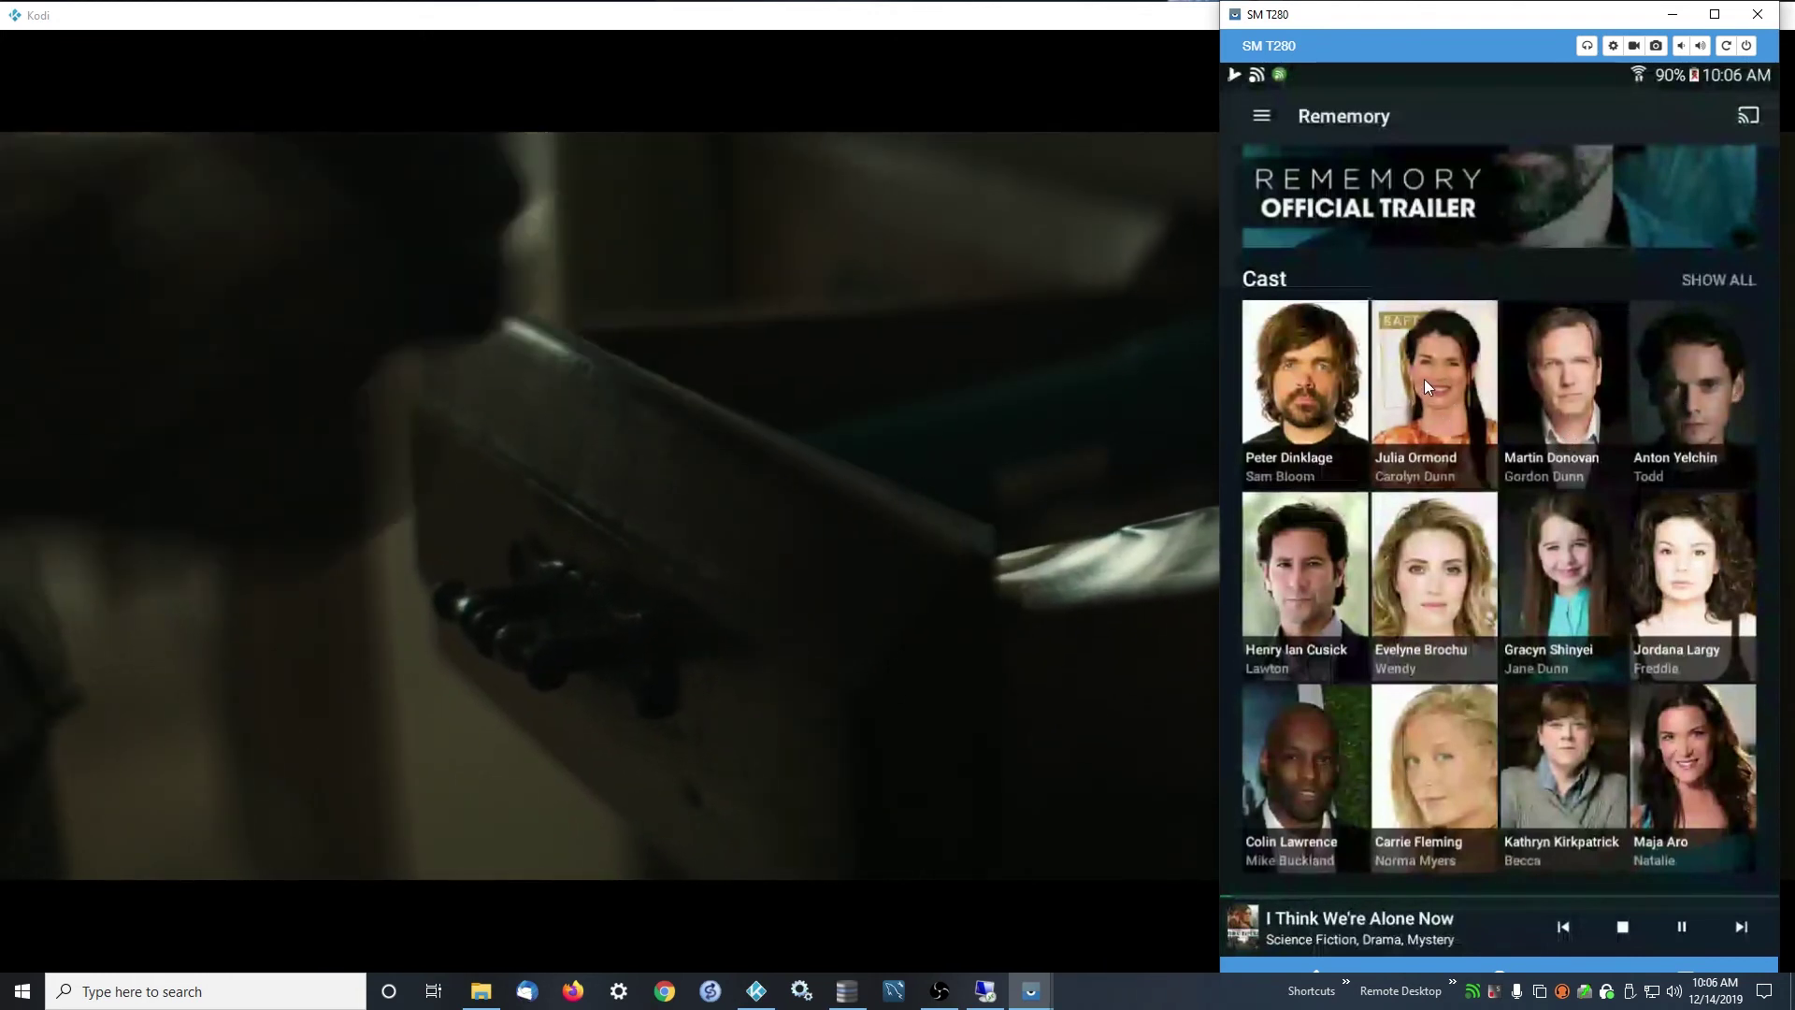
# - View Julia Ormond's filmography from the cast, then reopen Rememory from it and browse to its cast section
pyautogui.click(1423, 379)
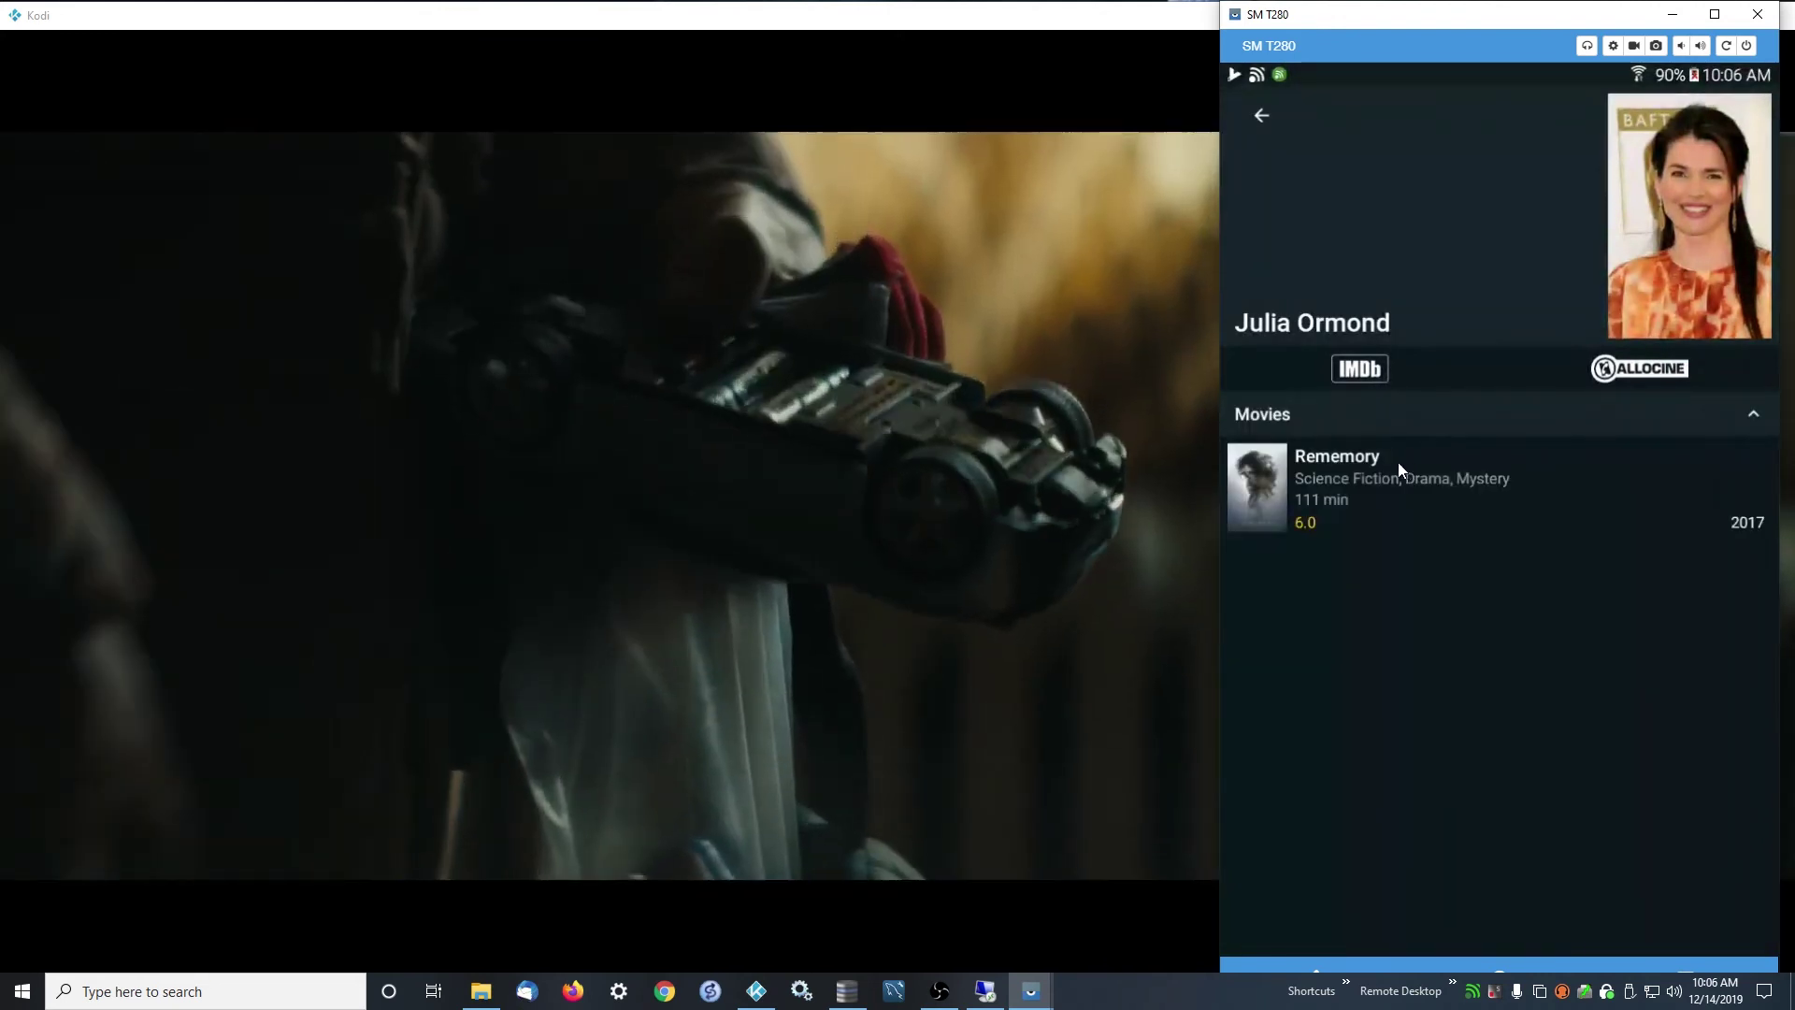
pyautogui.click(1383, 473)
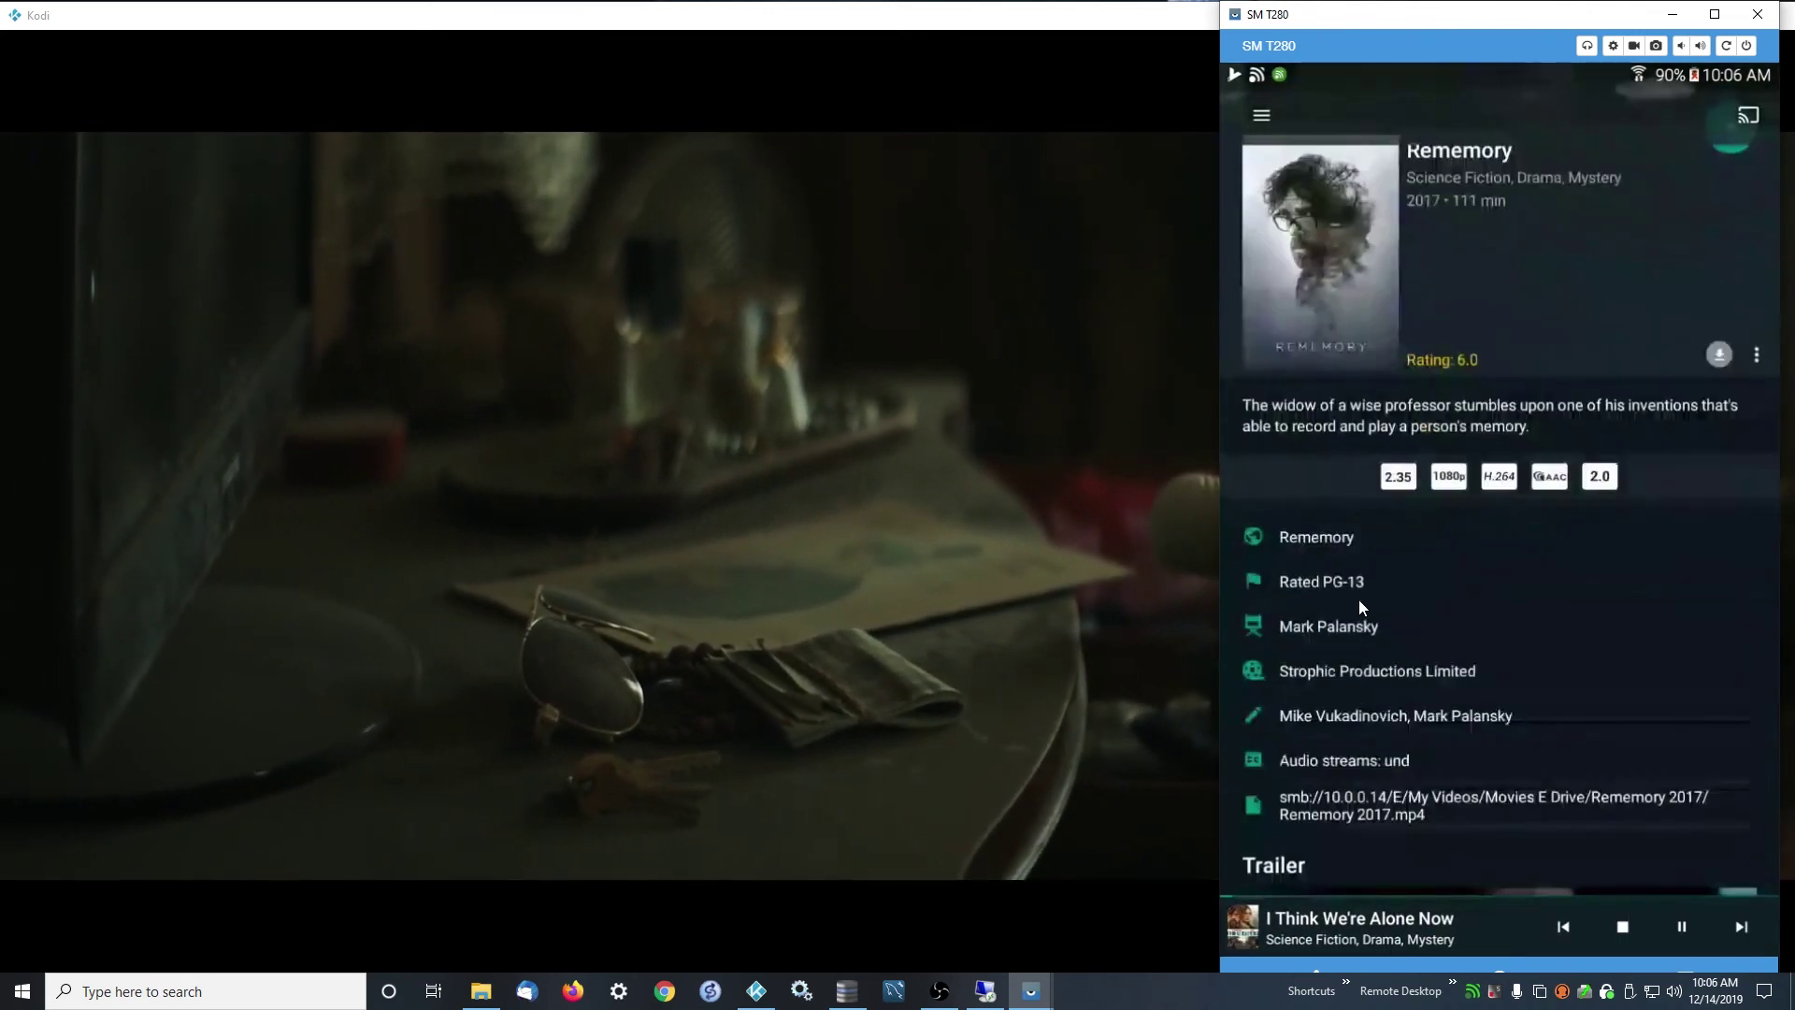
pyautogui.scroll(-5, 1356, 598)
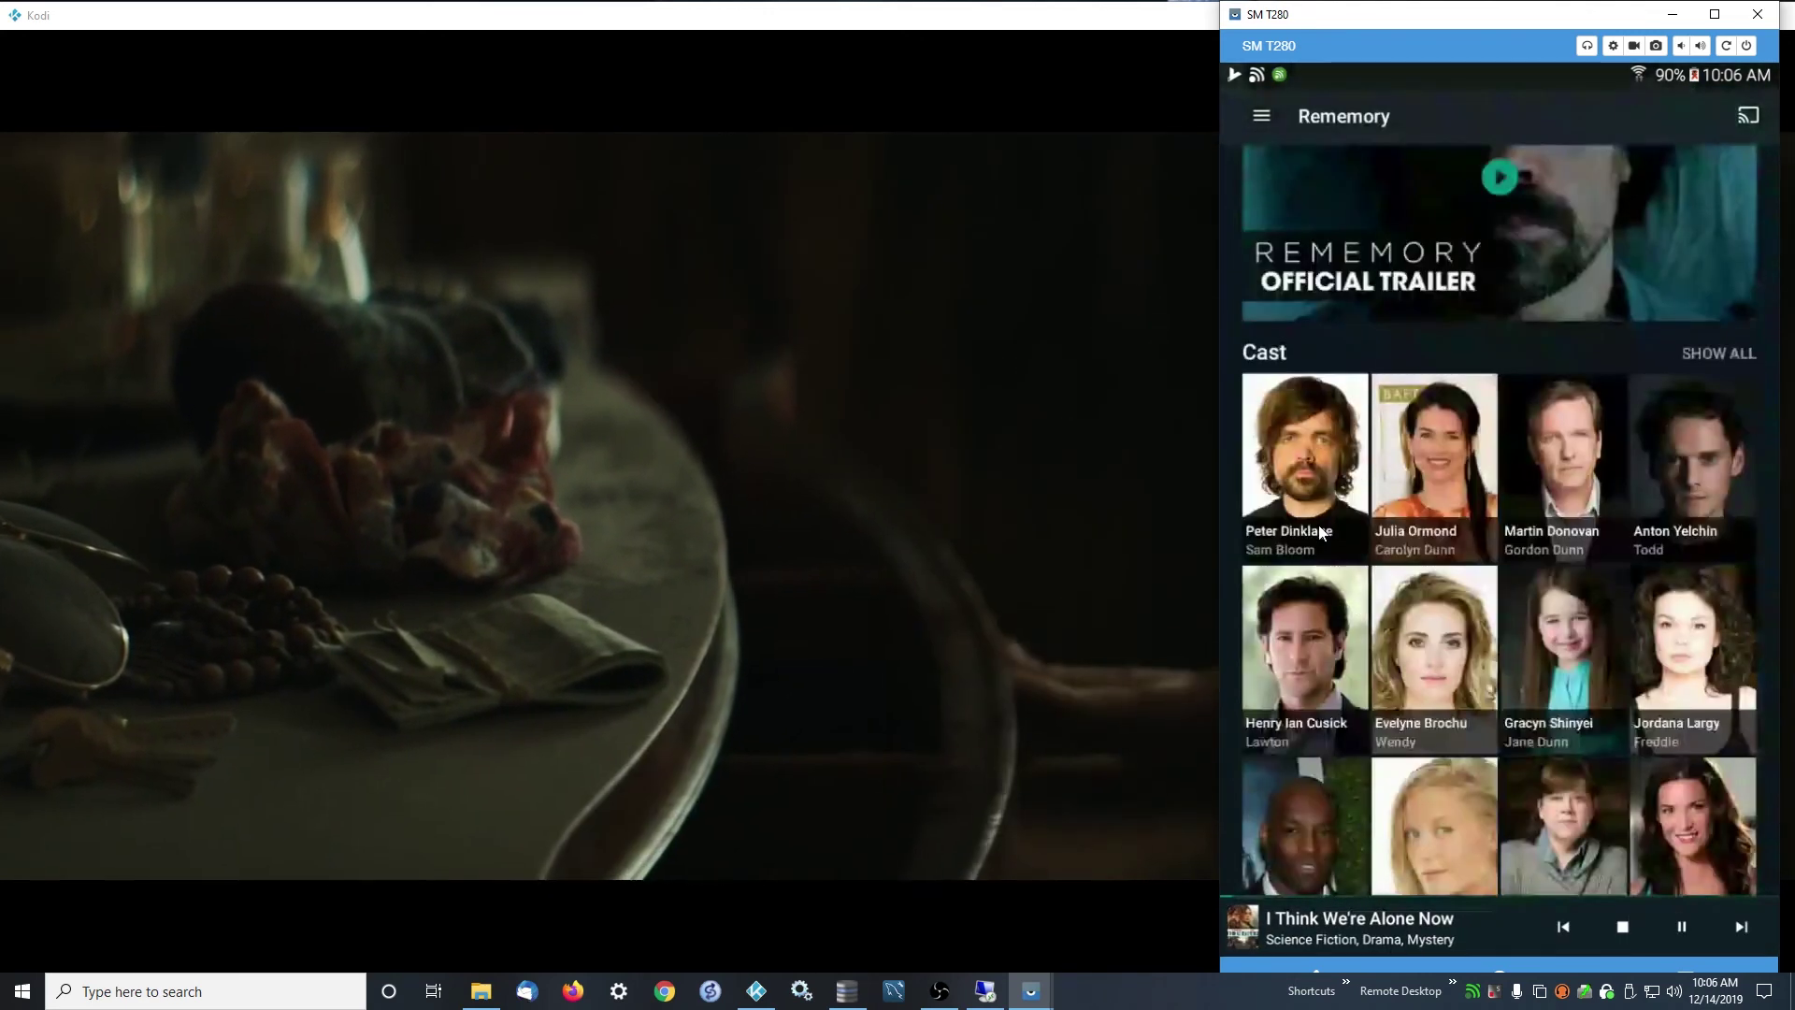
# - Open Peter Dinklage's filmography from the Rememory cast and open Knights of Badassdom from its movie list
pyautogui.click(1312, 479)
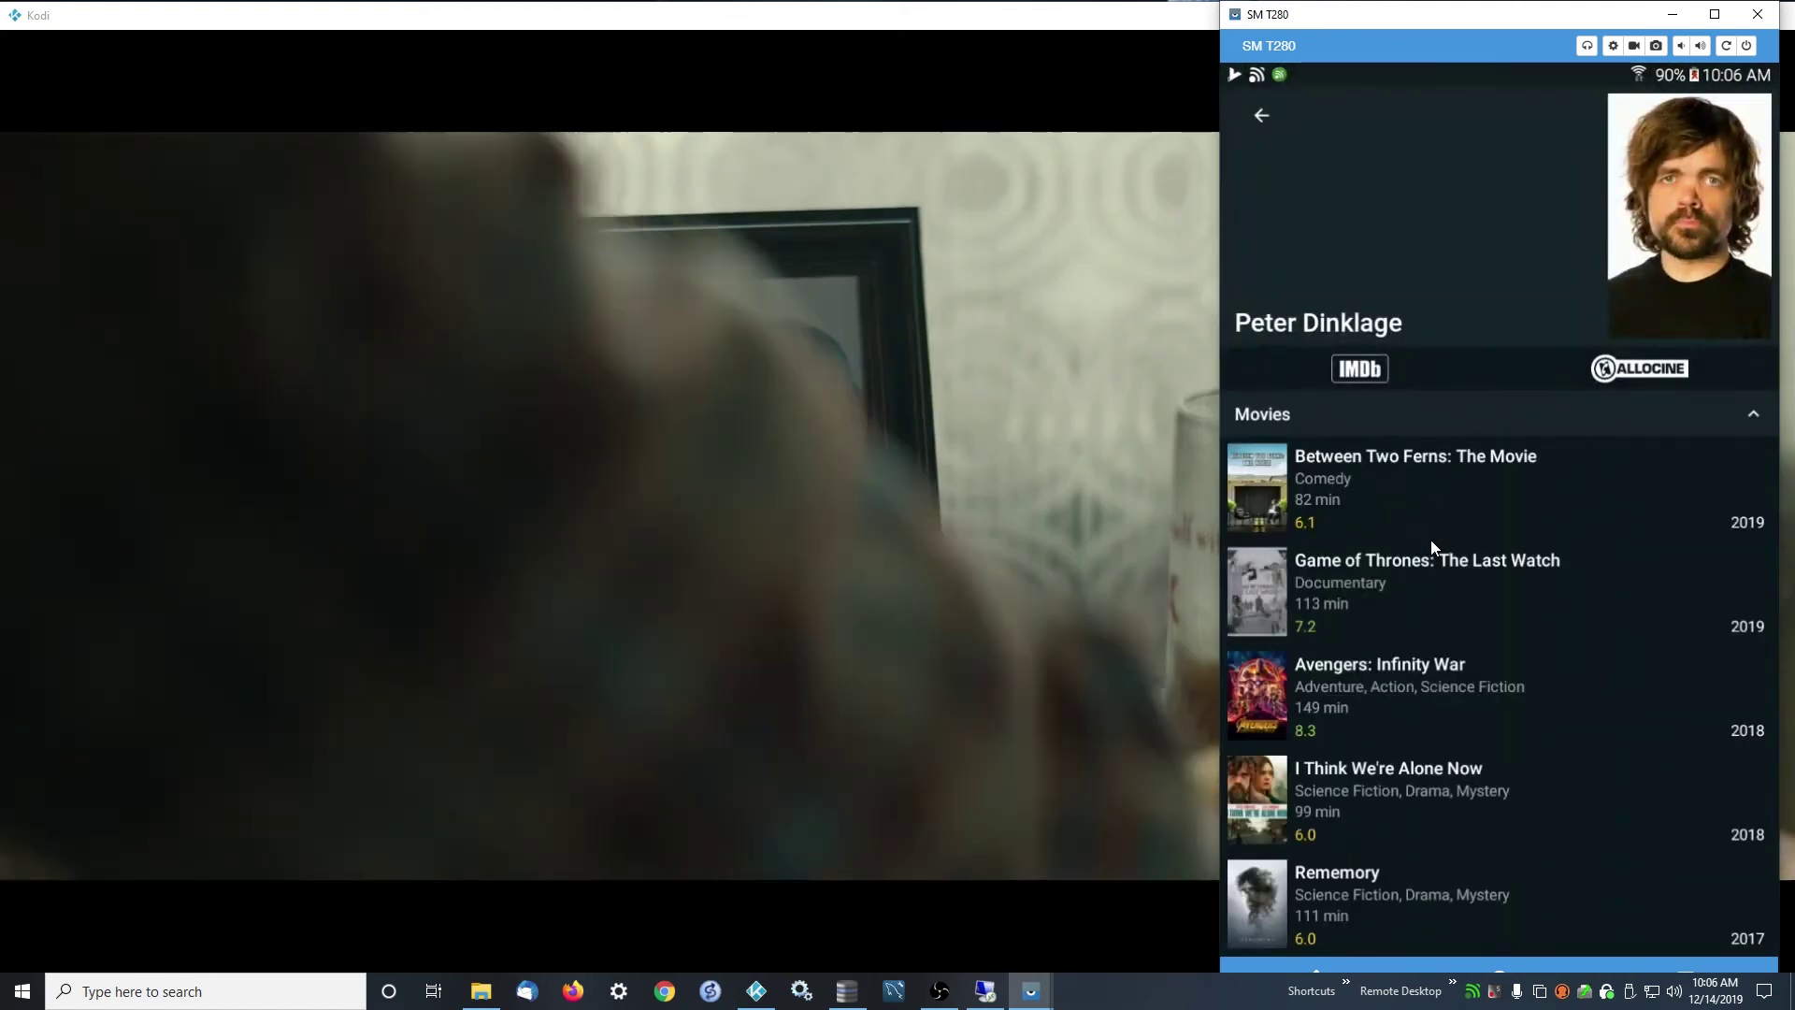
pyautogui.scroll(-3, 1429, 548)
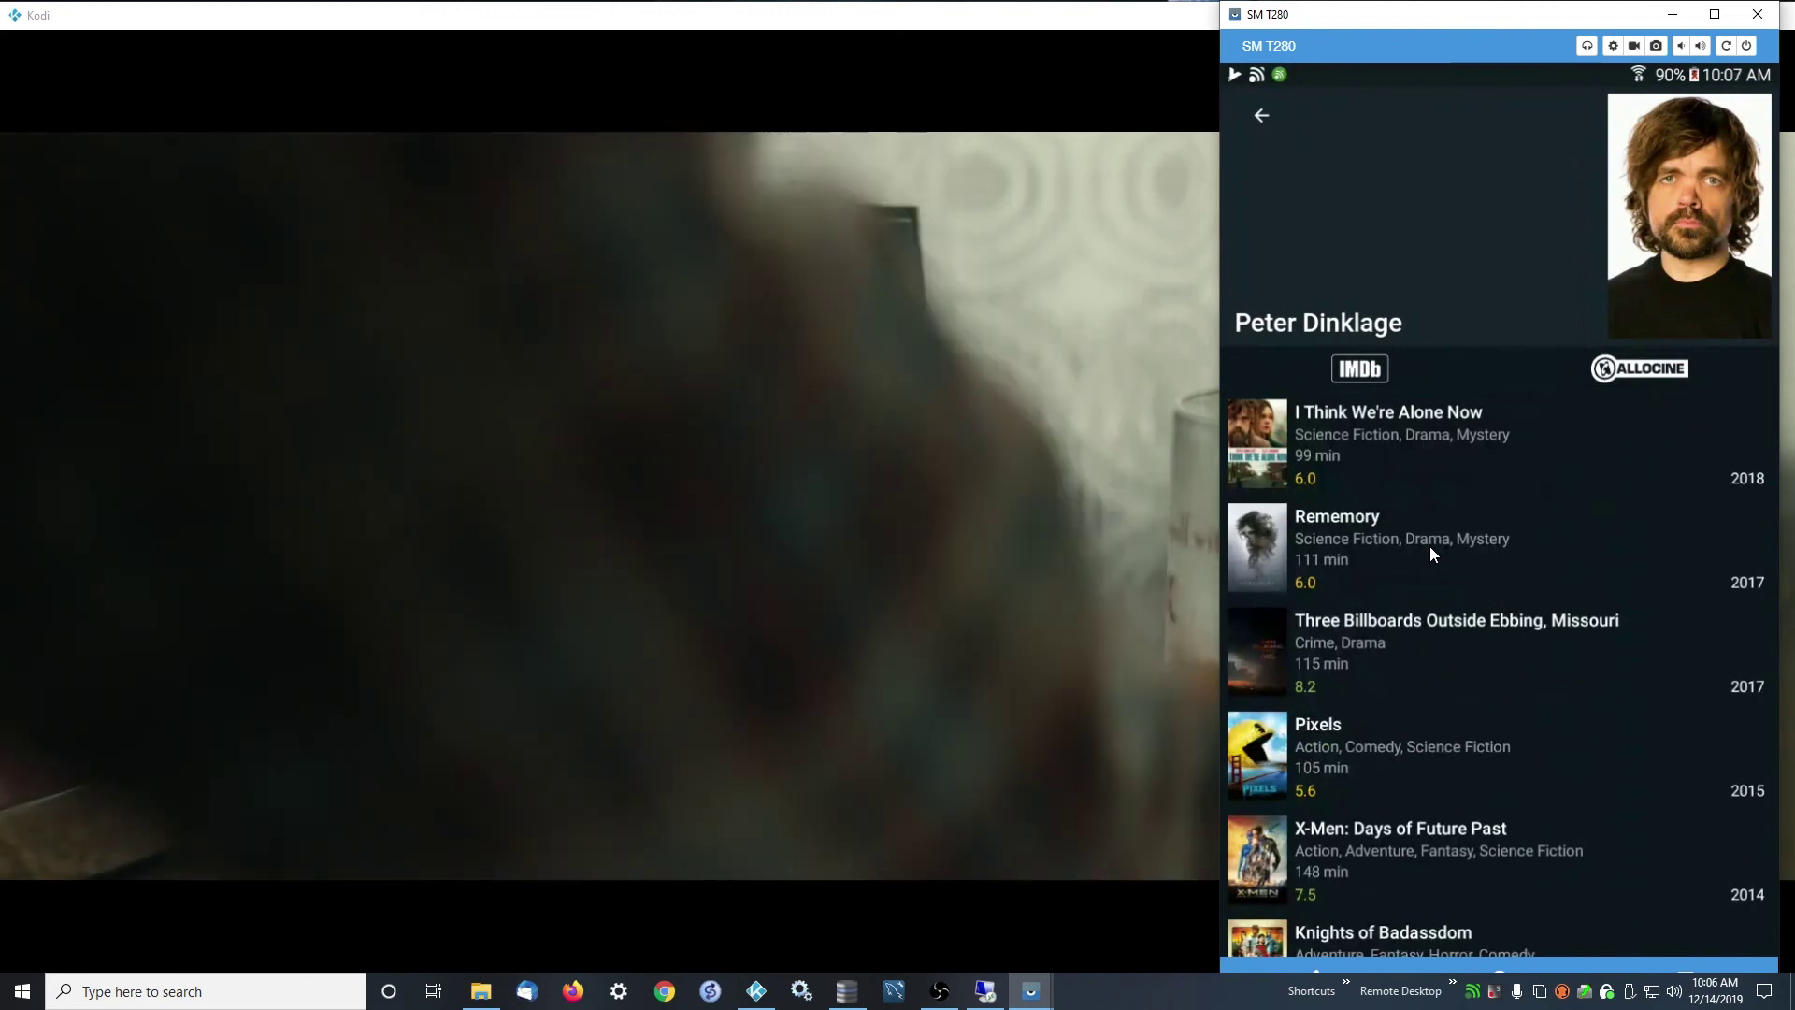
pyautogui.scroll(-3, 1430, 551)
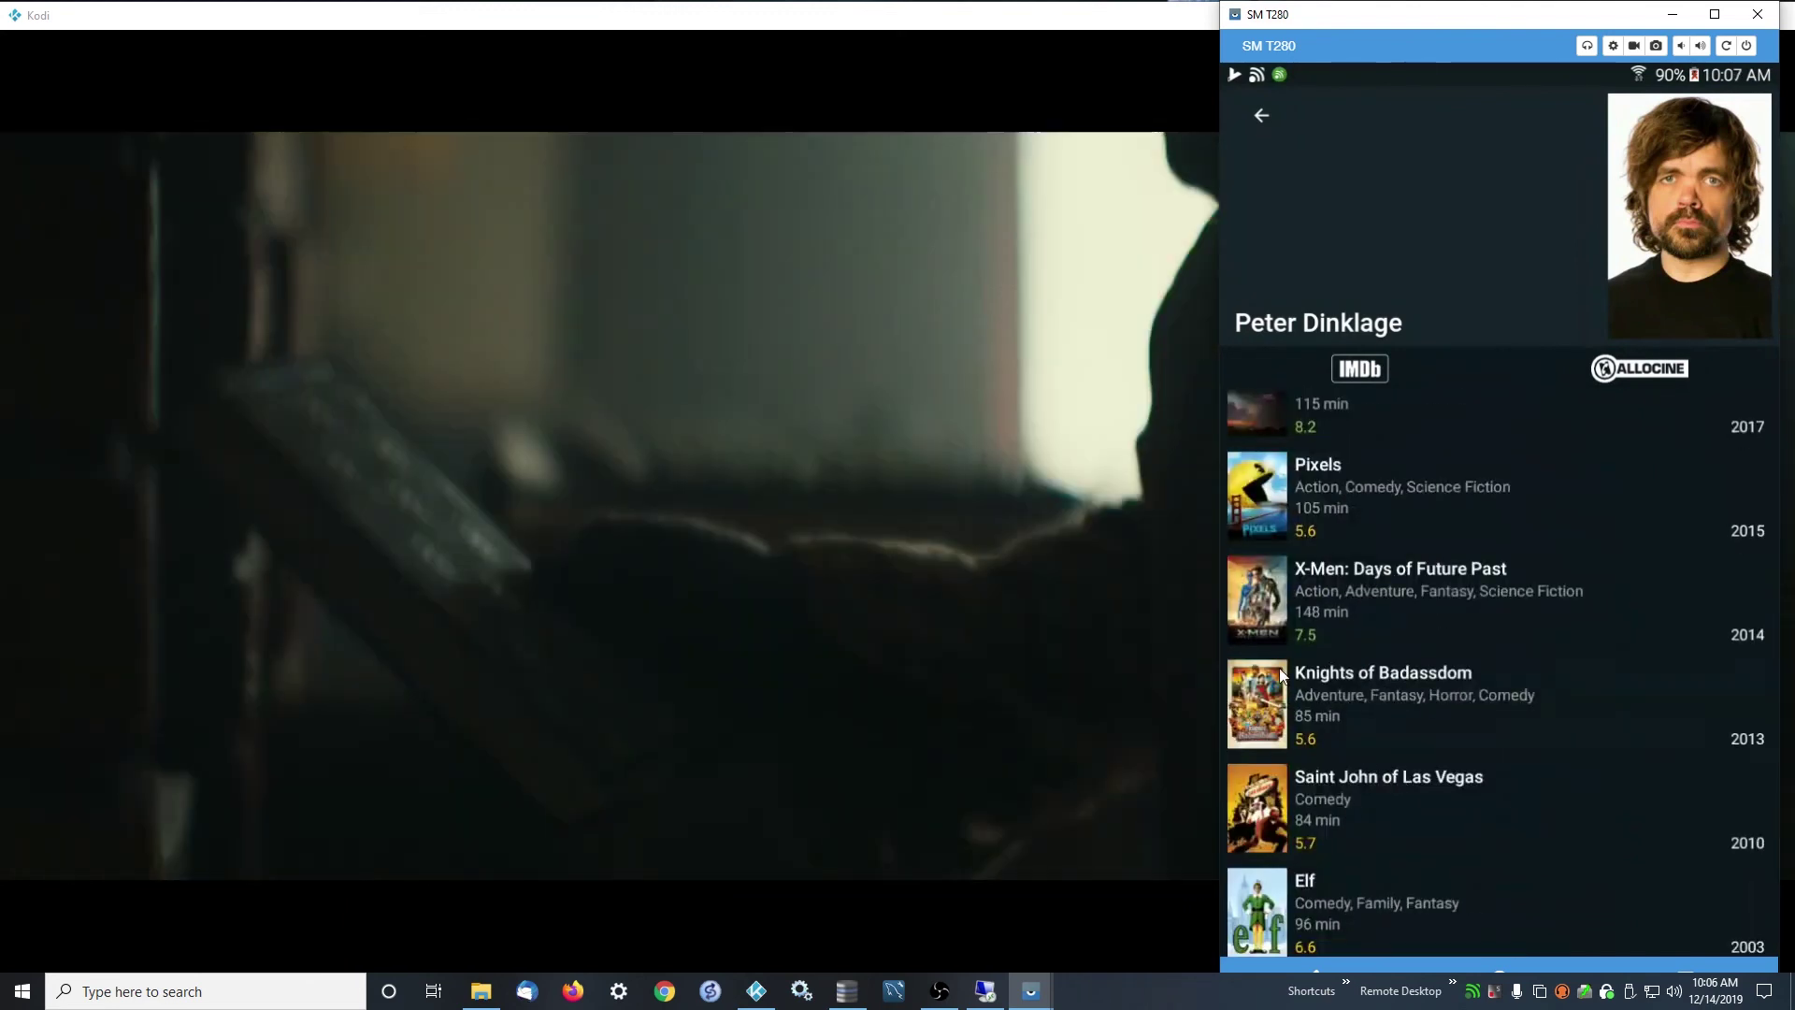
pyautogui.click(1298, 700)
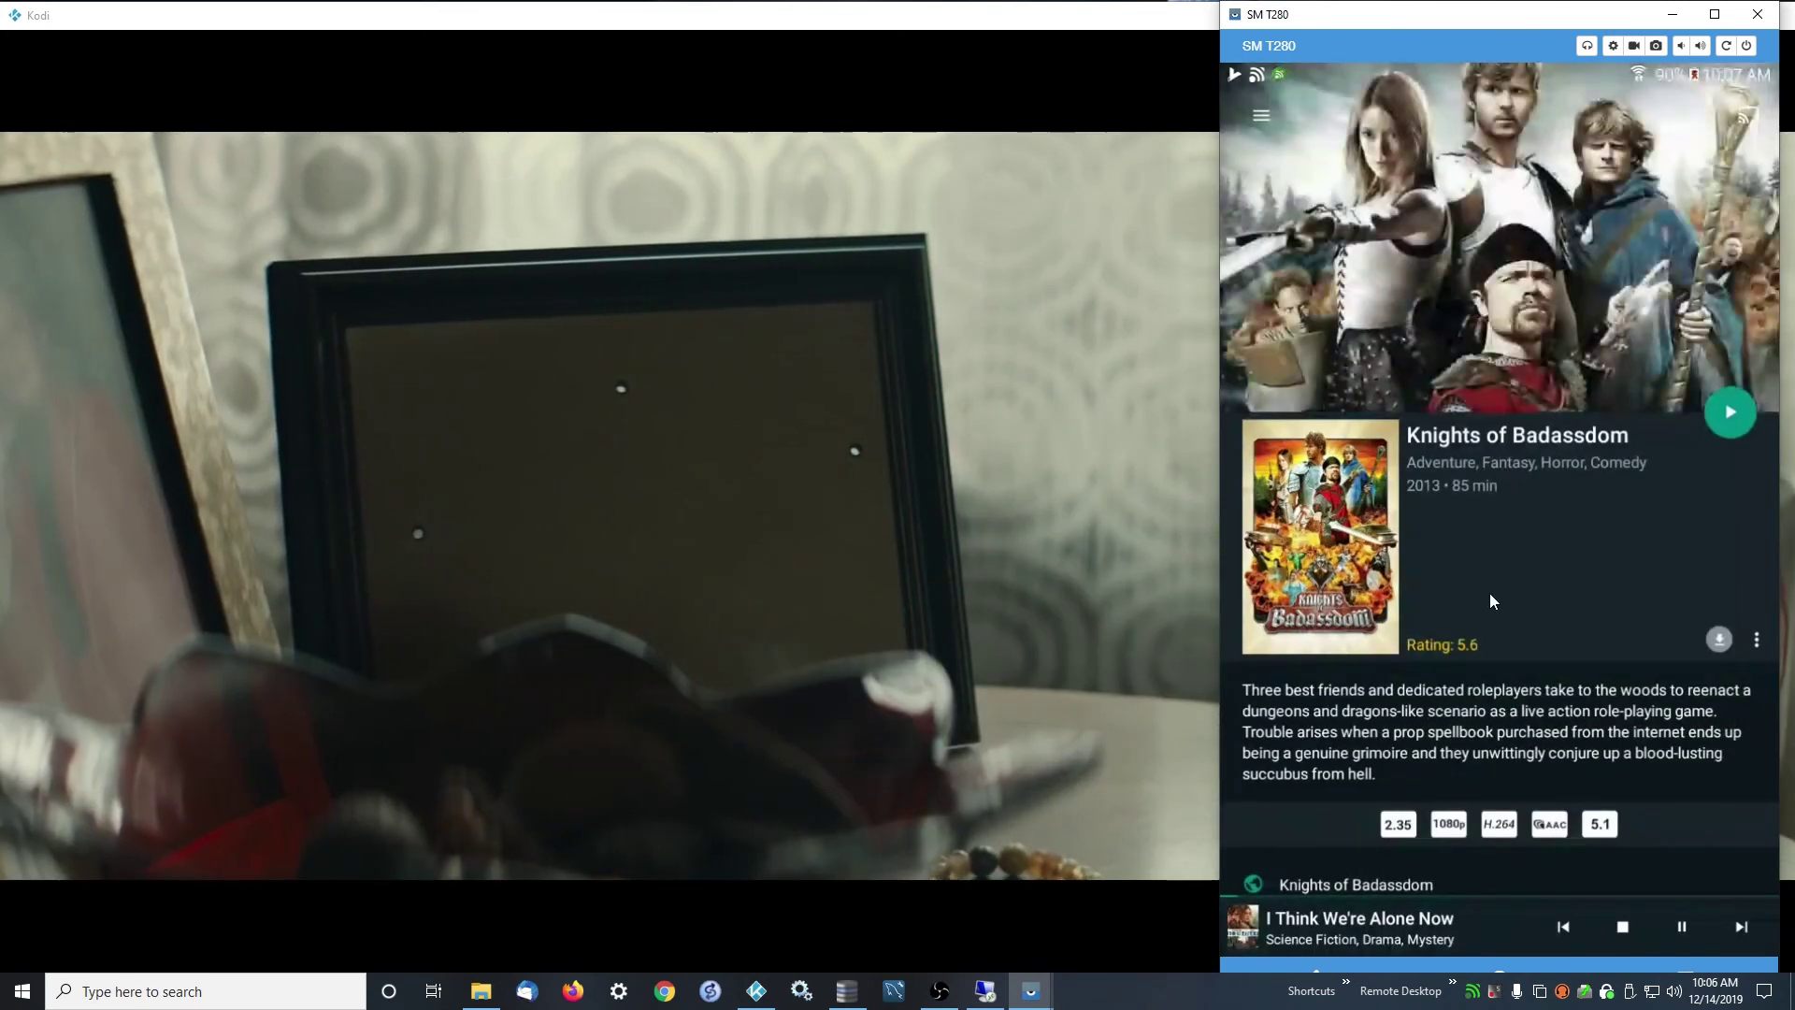
# - Review the Knights of Badassdom overview, media details, file path and trailer, ending at its cast section
pyautogui.scroll(-3, 1477, 593)
pyautogui.scroll(-3, 1452, 599)
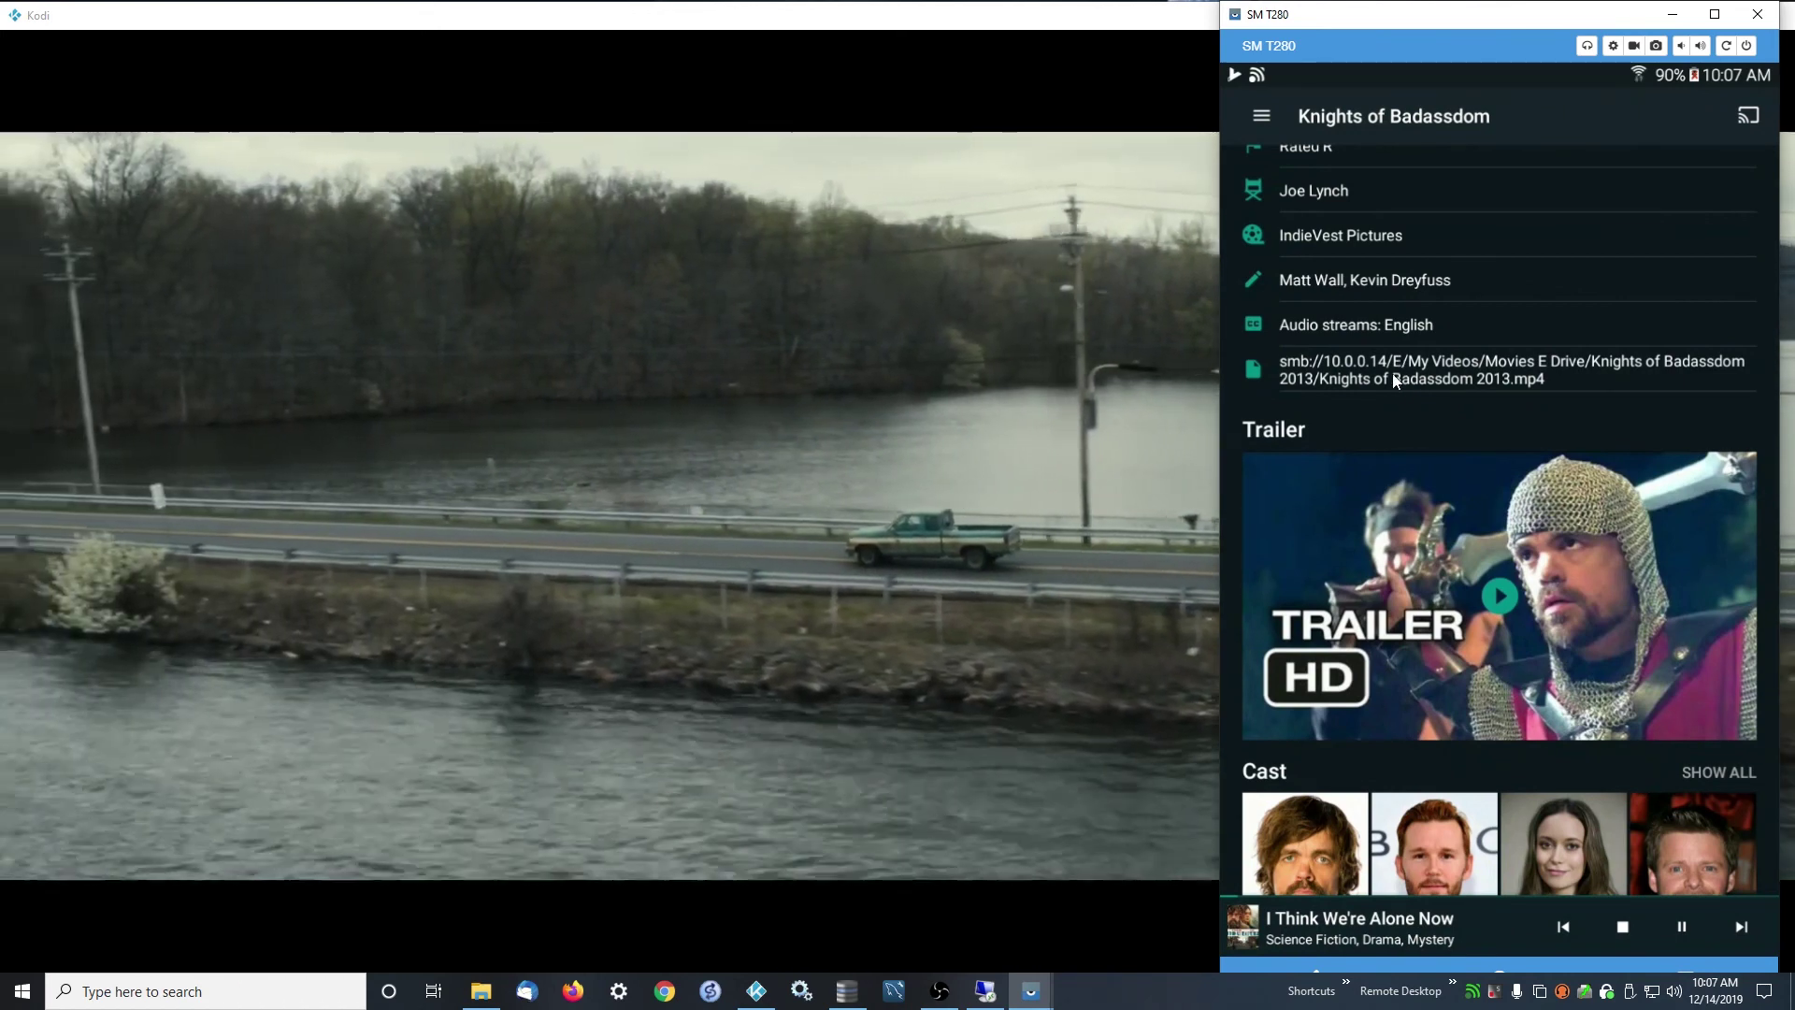
pyautogui.scroll(4, 1399, 386)
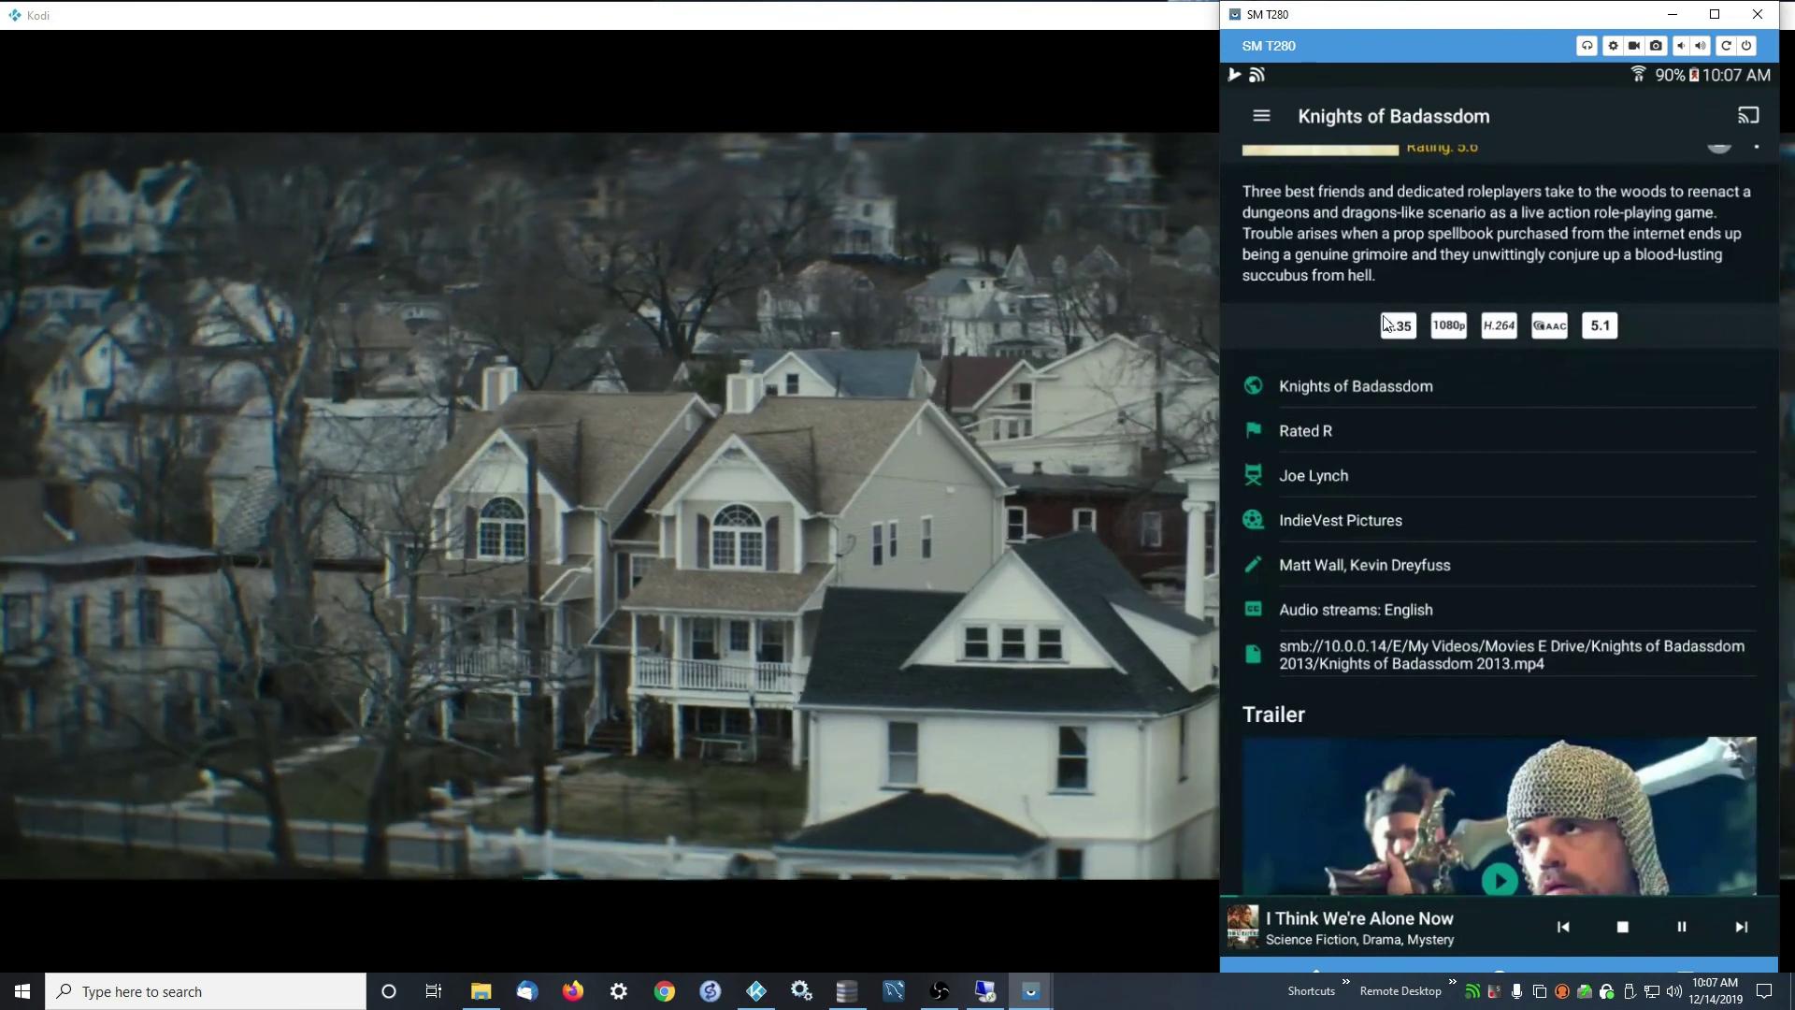
pyautogui.scroll(-1, 1417, 436)
pyautogui.scroll(-3, 1375, 430)
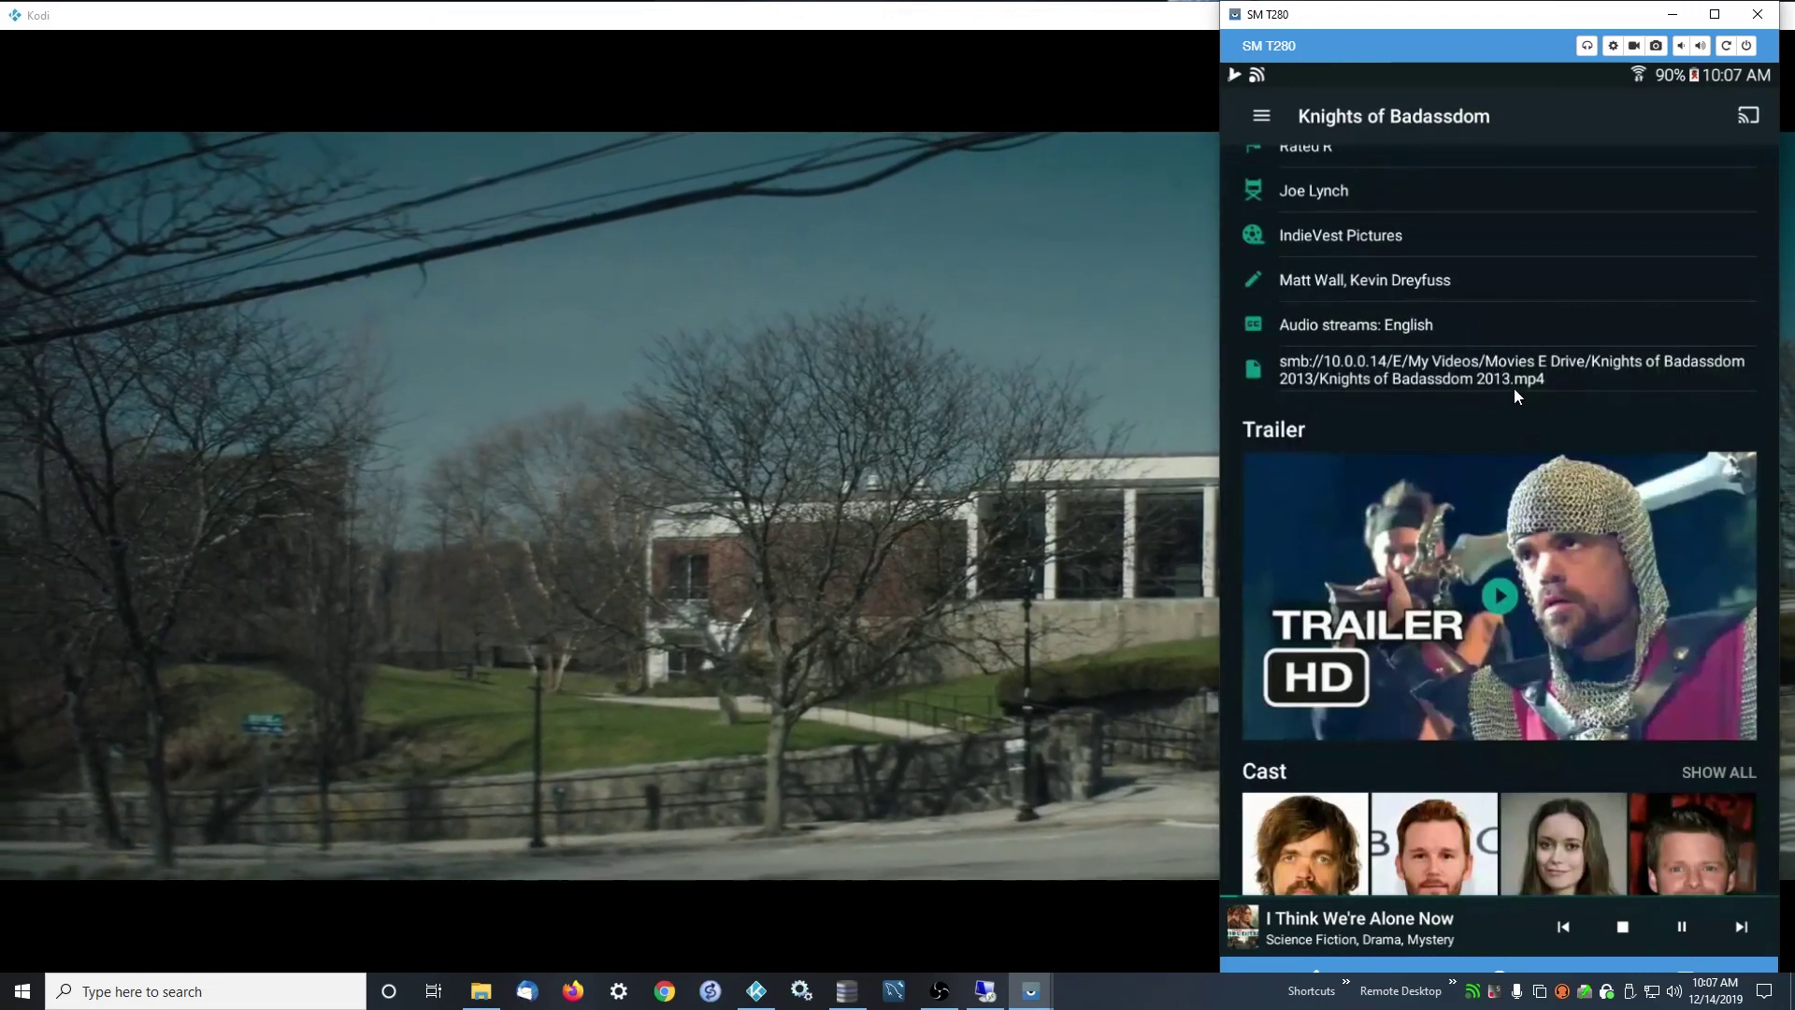
pyautogui.scroll(-5, 1382, 557)
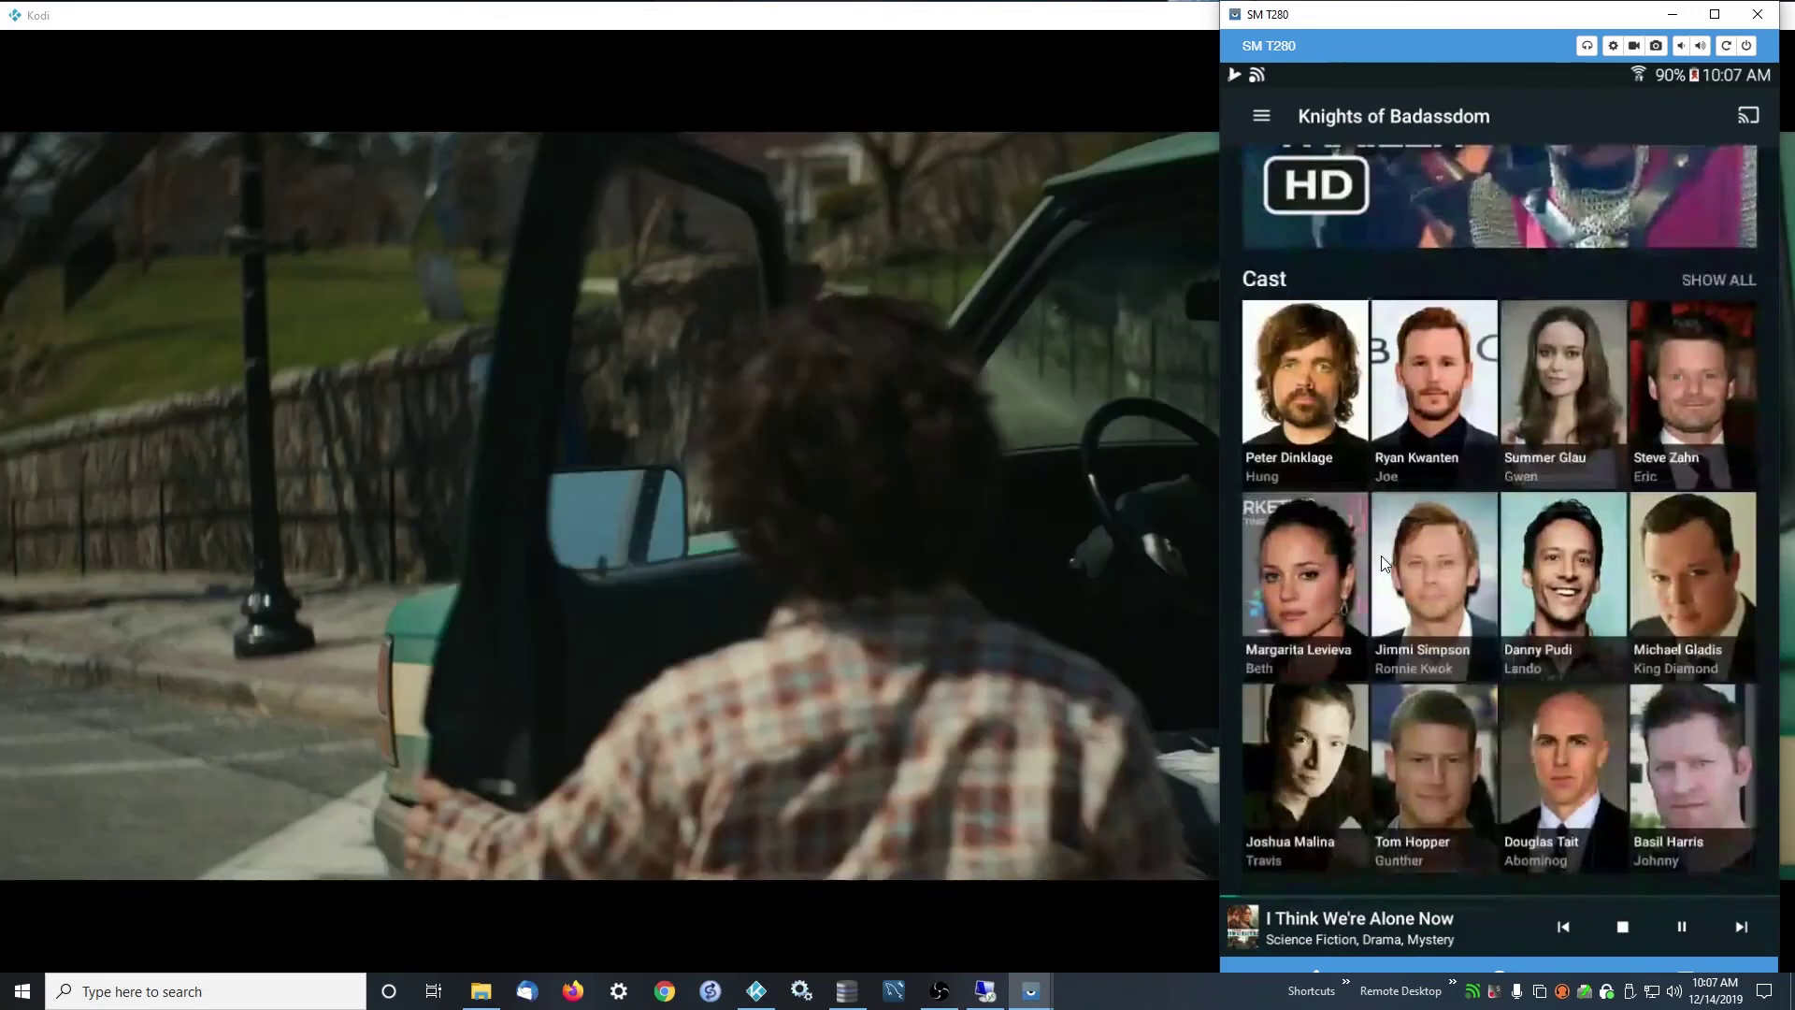